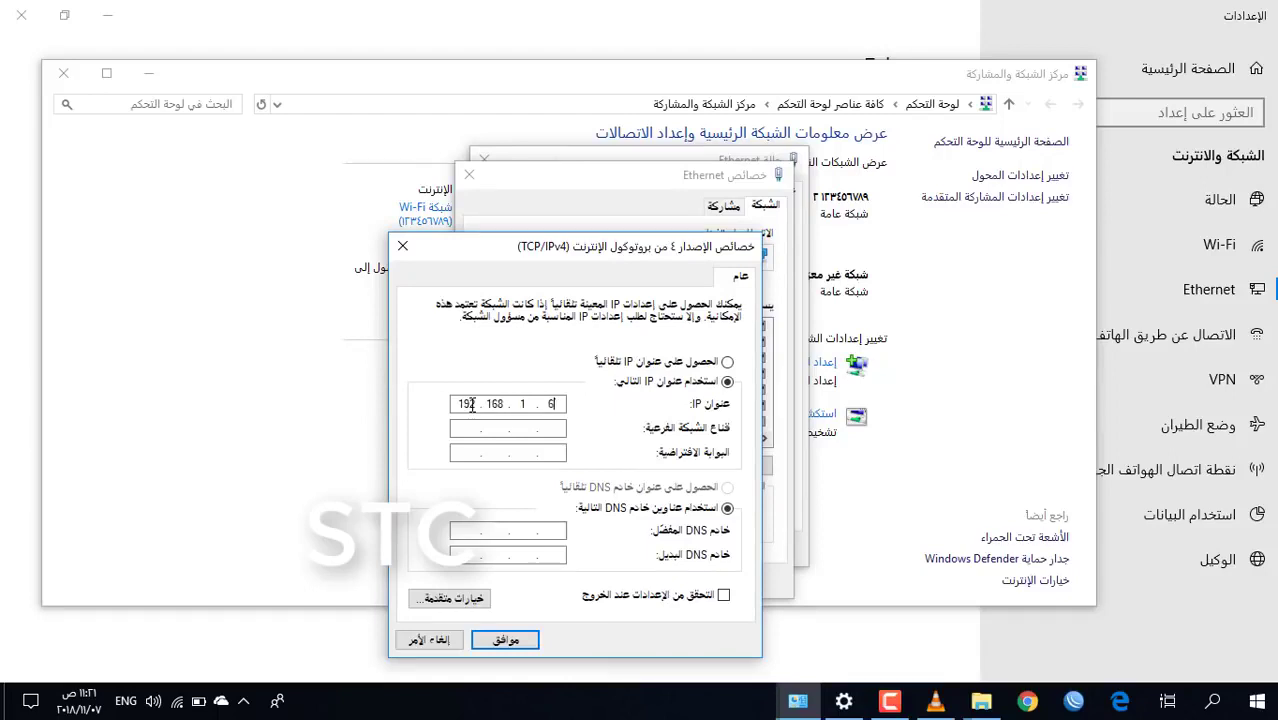
Fill in subnet mask 255.255.255.0, confirm both property dialogs and close Ethernet Status
{"action": "left_click", "coordinate": [480, 429]}
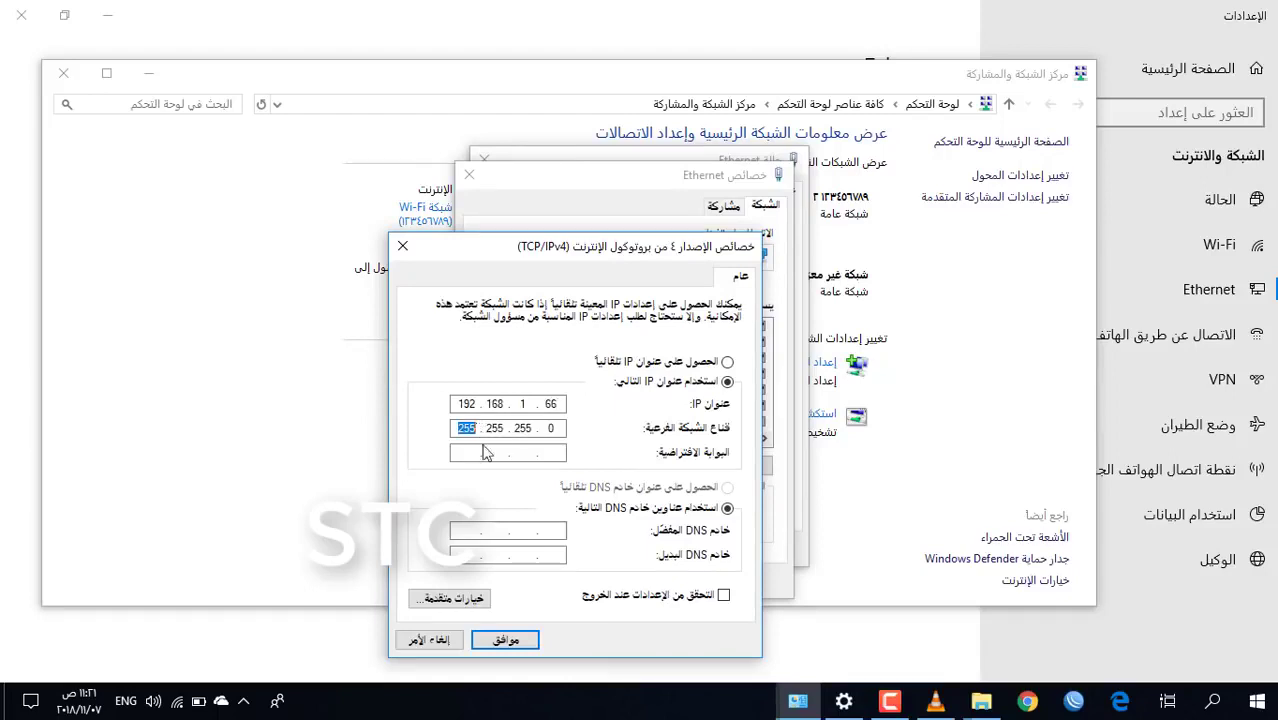
{"action": "left_click", "coordinate": [506, 640]}
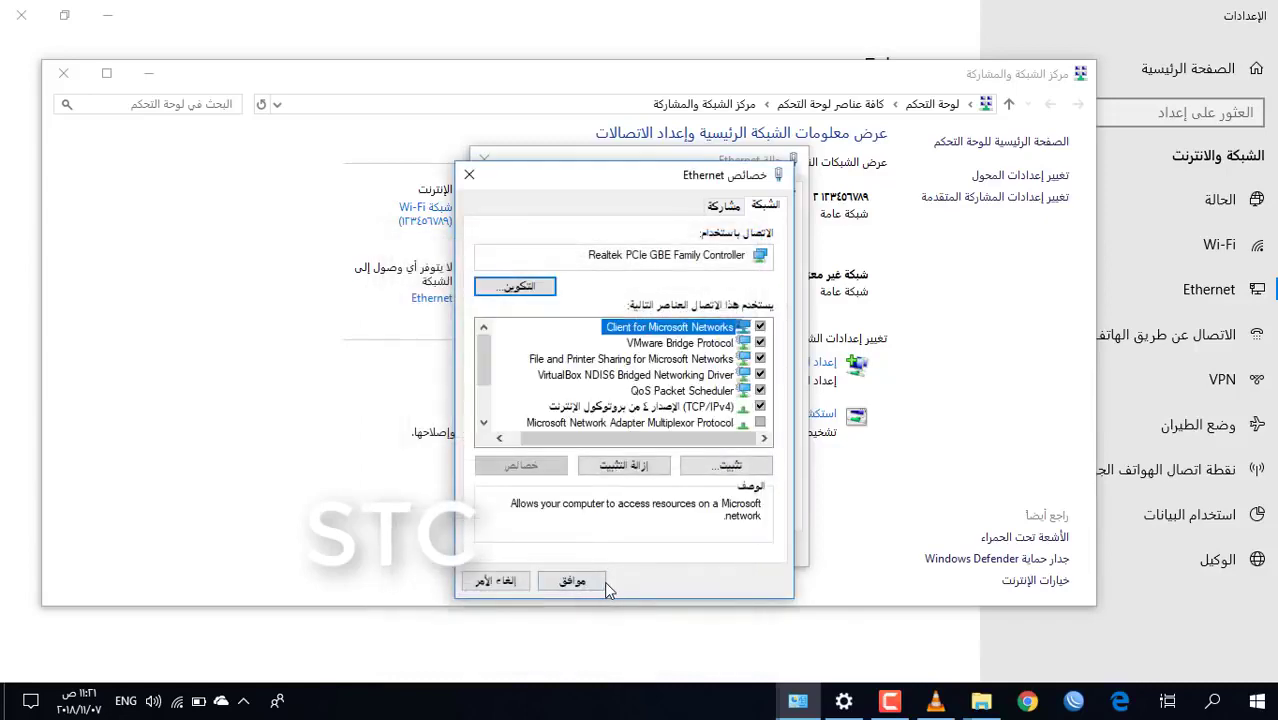
{"action": "left_click", "coordinate": [600, 581]}
{"action": "left_click", "coordinate": [510, 556]}
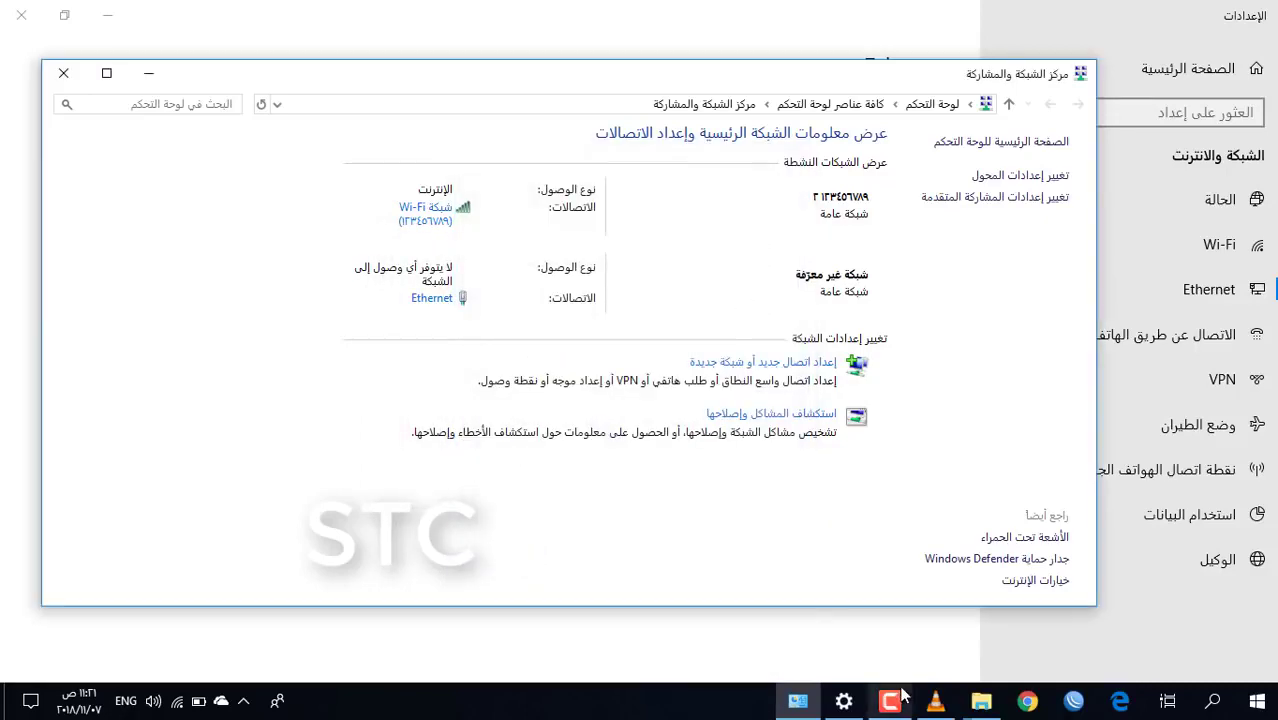
Open Chrome and load the C5c radio at 192.168.1.20 to view its update page
{"action": "left_click", "coordinate": [1026, 702]}
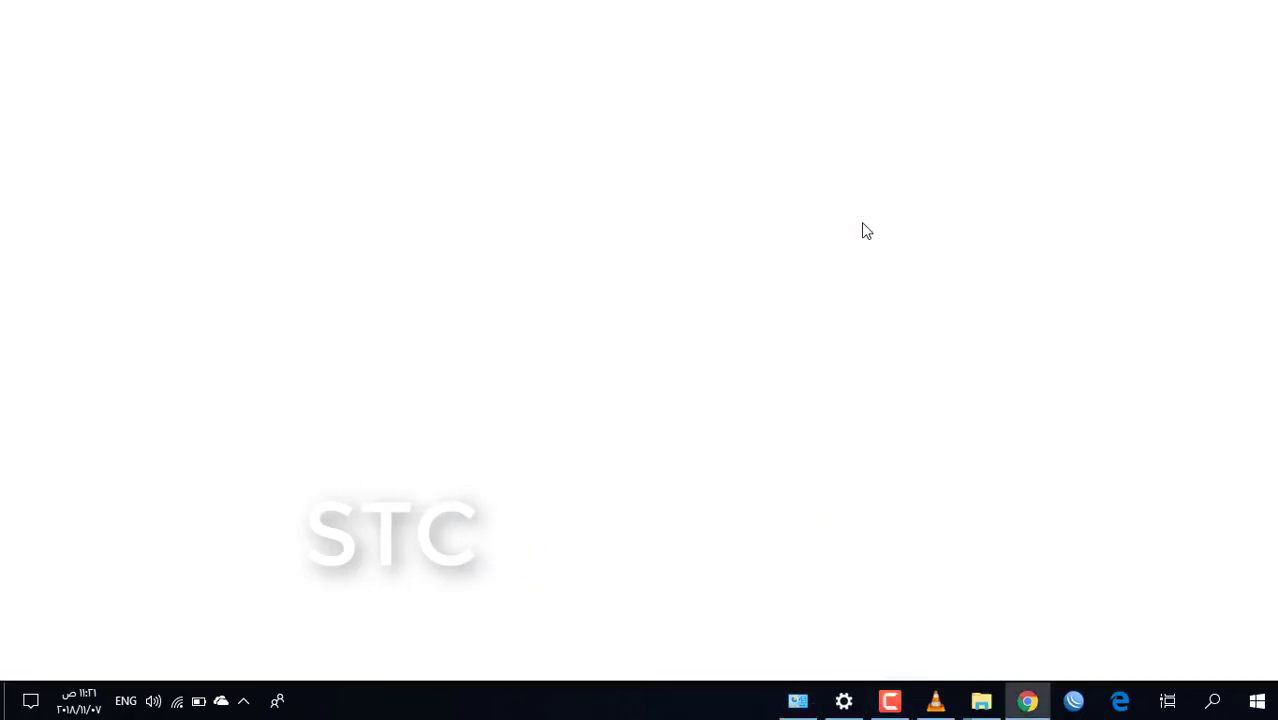
{"action": "type", "text": "192."}
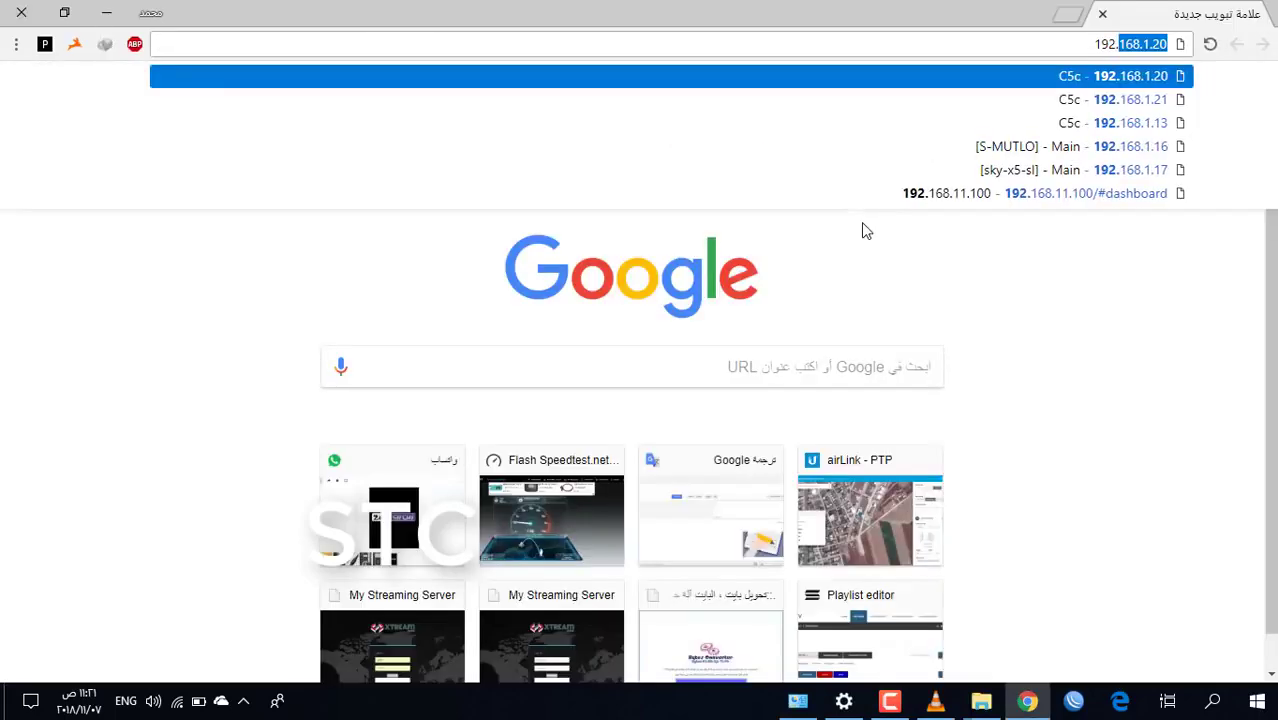
{"action": "type", "text": "168.1.20"}
{"action": "key", "text": "Return"}
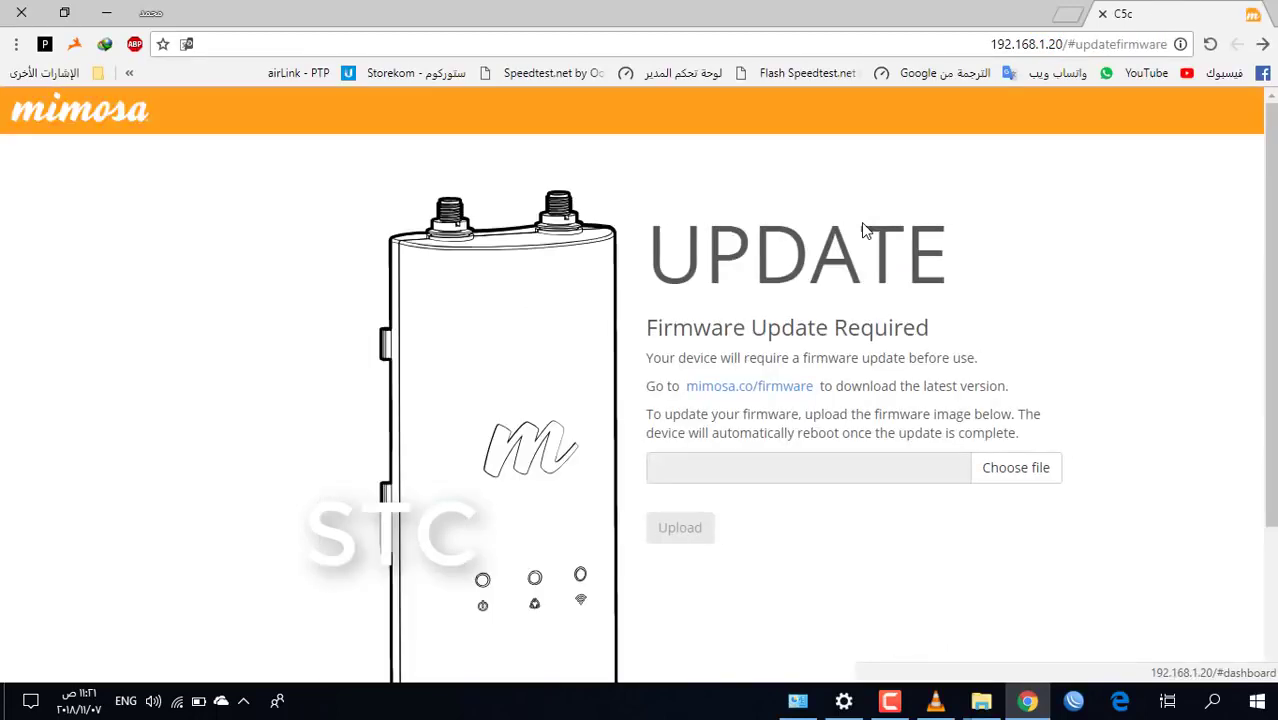
{"action": "scroll", "coordinate": [950, 340], "scroll_direction": "down", "scroll_amount": 2}
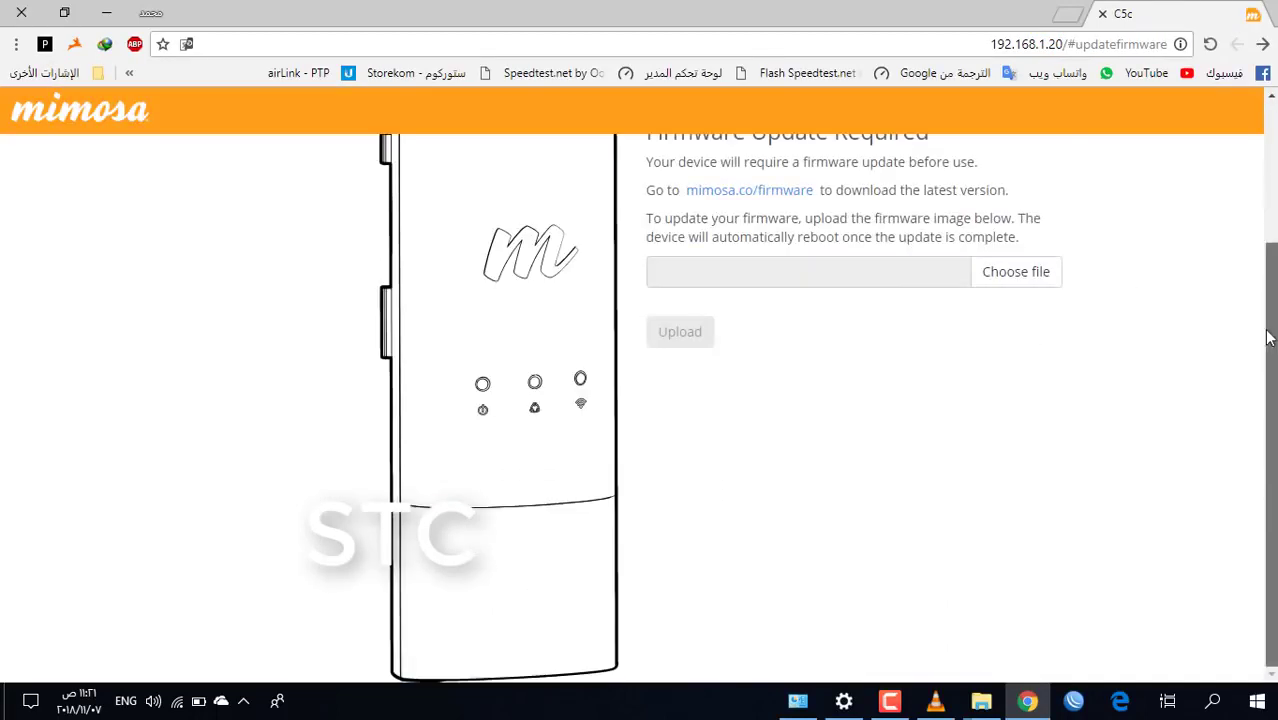
{"action": "scroll", "coordinate": [787, 342], "scroll_direction": "up", "scroll_amount": 2}
{"action": "scroll", "coordinate": [749, 325], "scroll_direction": "down", "scroll_amount": 1}
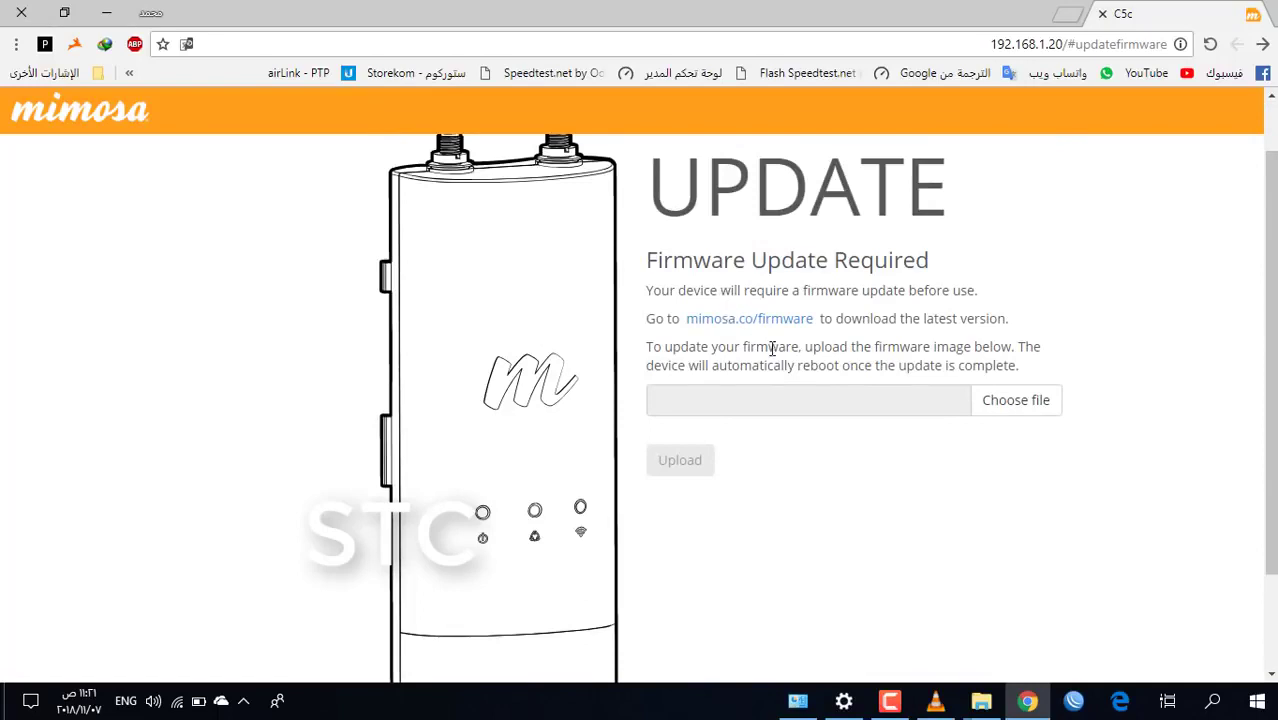
Log in to Mimosa Cloud and check the C5c PTP firmware list, latest 2.4.1.1-PTP
{"action": "left_click", "coordinate": [769, 322]}
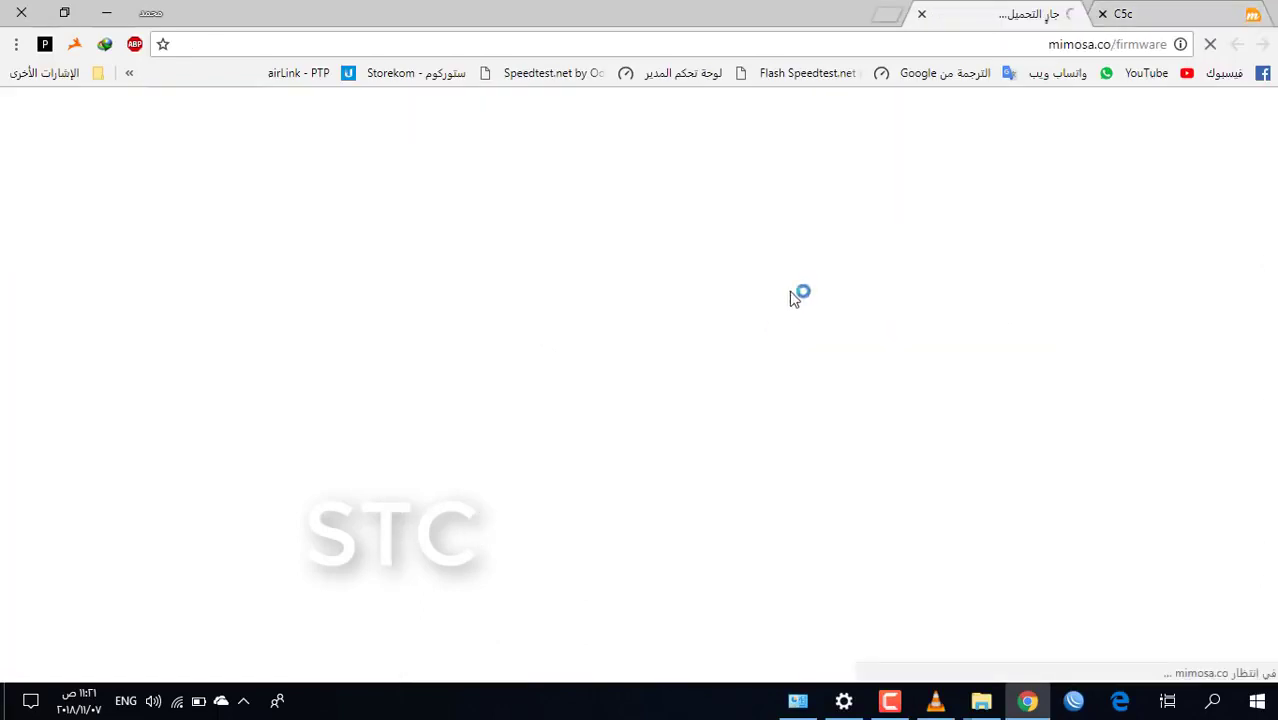
{"action": "left_click", "coordinate": [1123, 14]}
{"action": "left_click", "coordinate": [995, 16]}
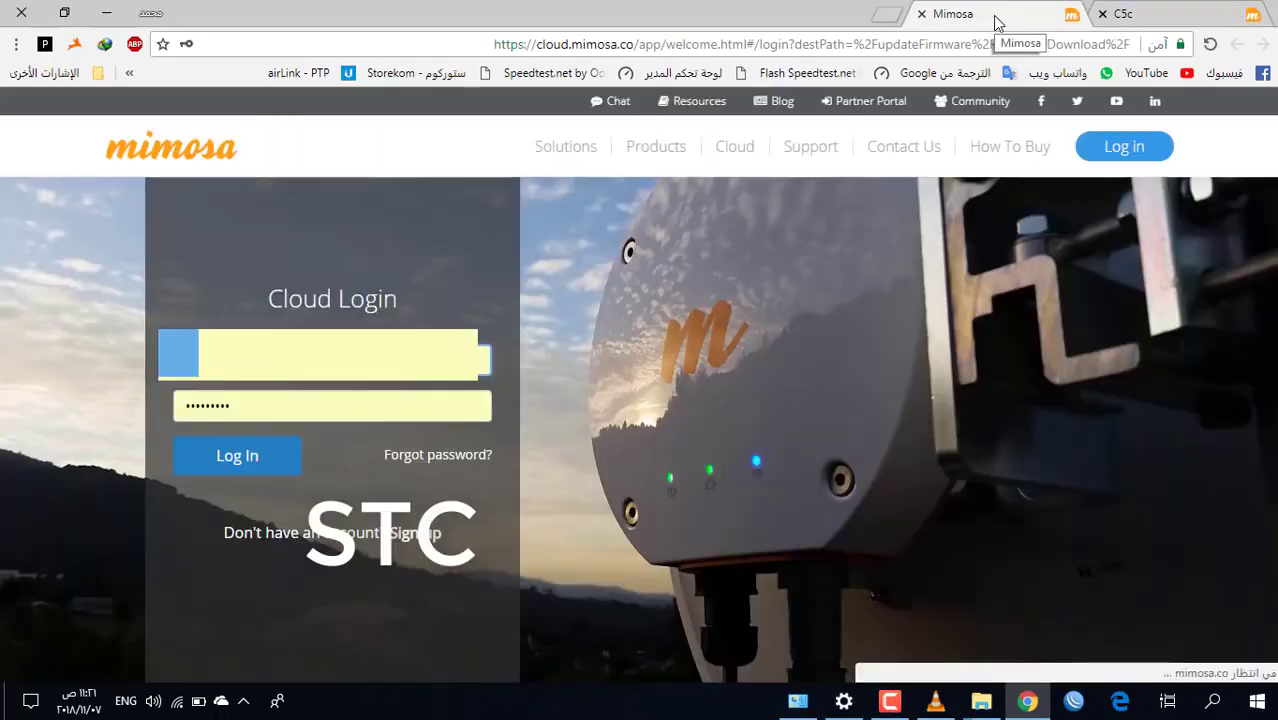
{"action": "left_click", "coordinate": [251, 456]}
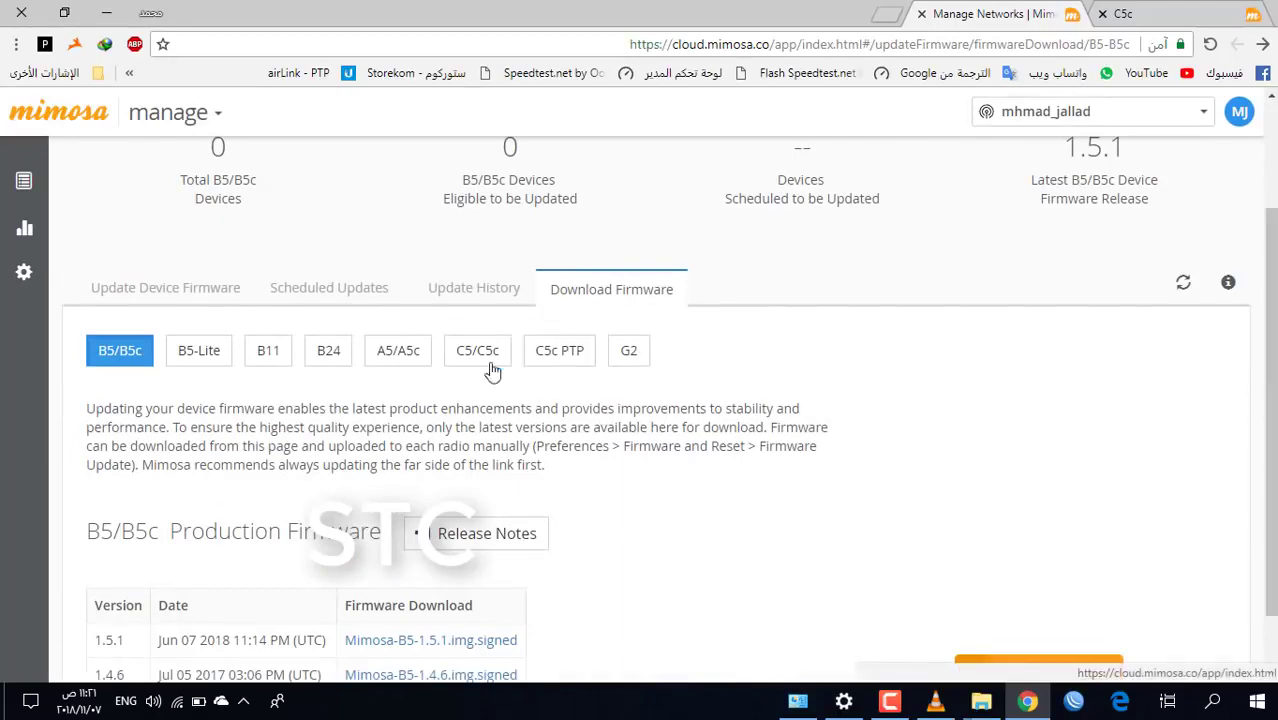
{"action": "left_click", "coordinate": [479, 363]}
{"action": "left_click", "coordinate": [566, 362]}
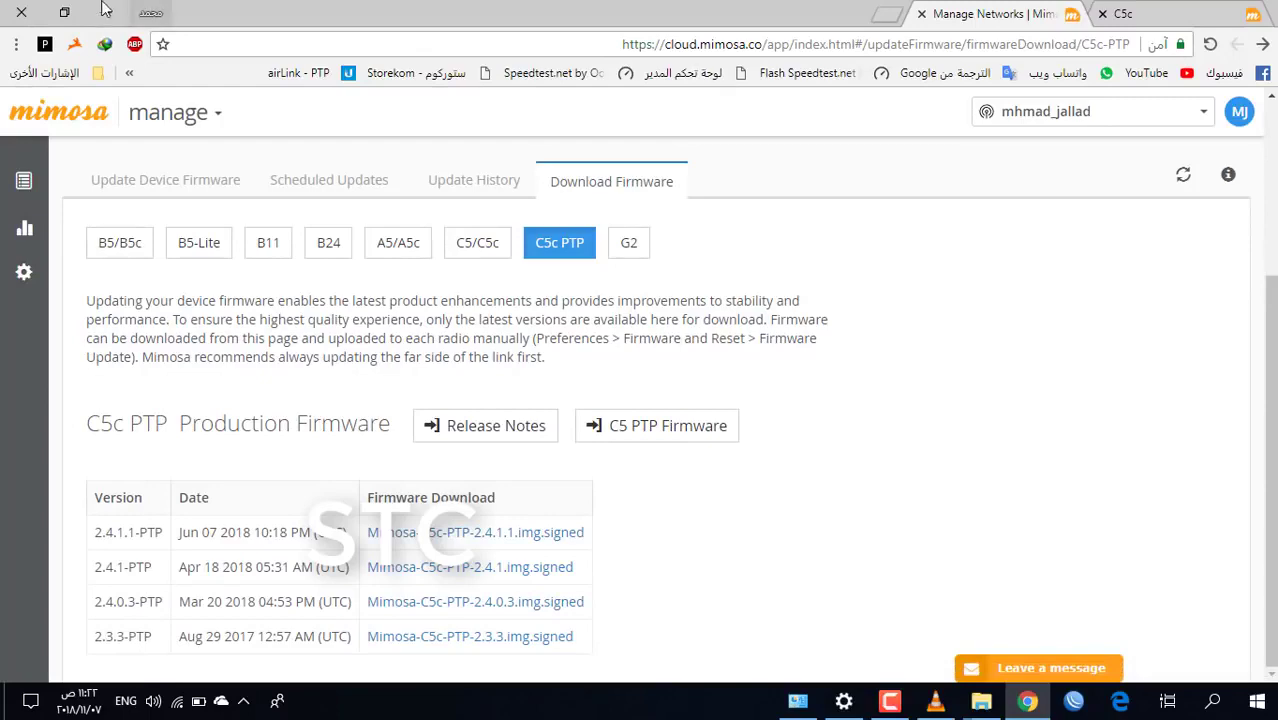
{"action": "left_click", "coordinate": [1200, 14]}
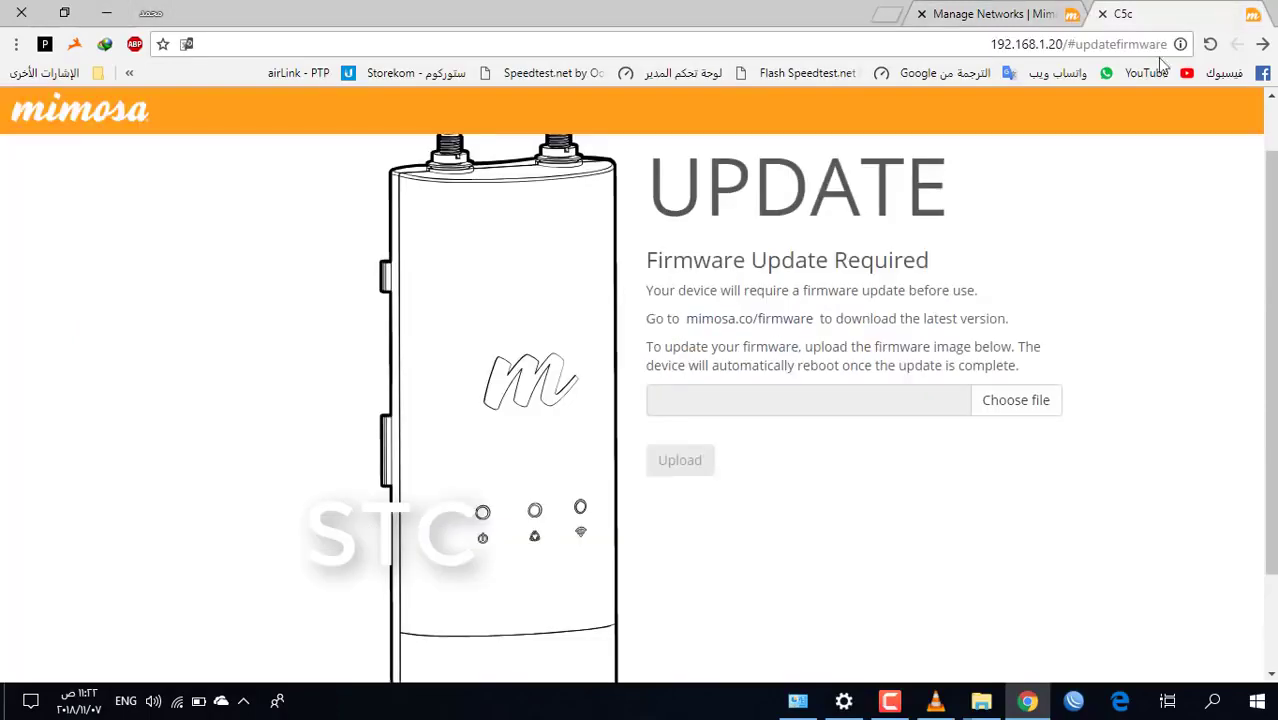
Upload the Mimosa-C5c-.signed firmware from Desktop > MIMOSA-C5C to the radio
{"action": "left_click", "coordinate": [1028, 402]}
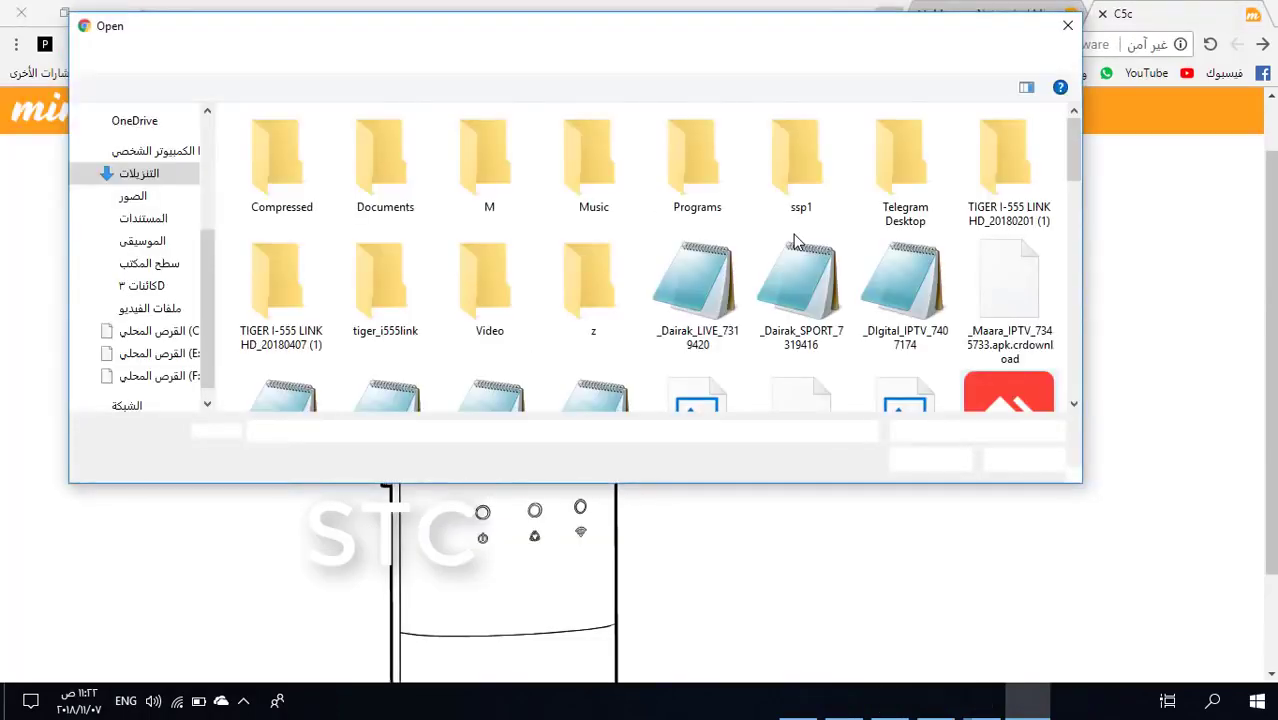
{"action": "left_click", "coordinate": [160, 264]}
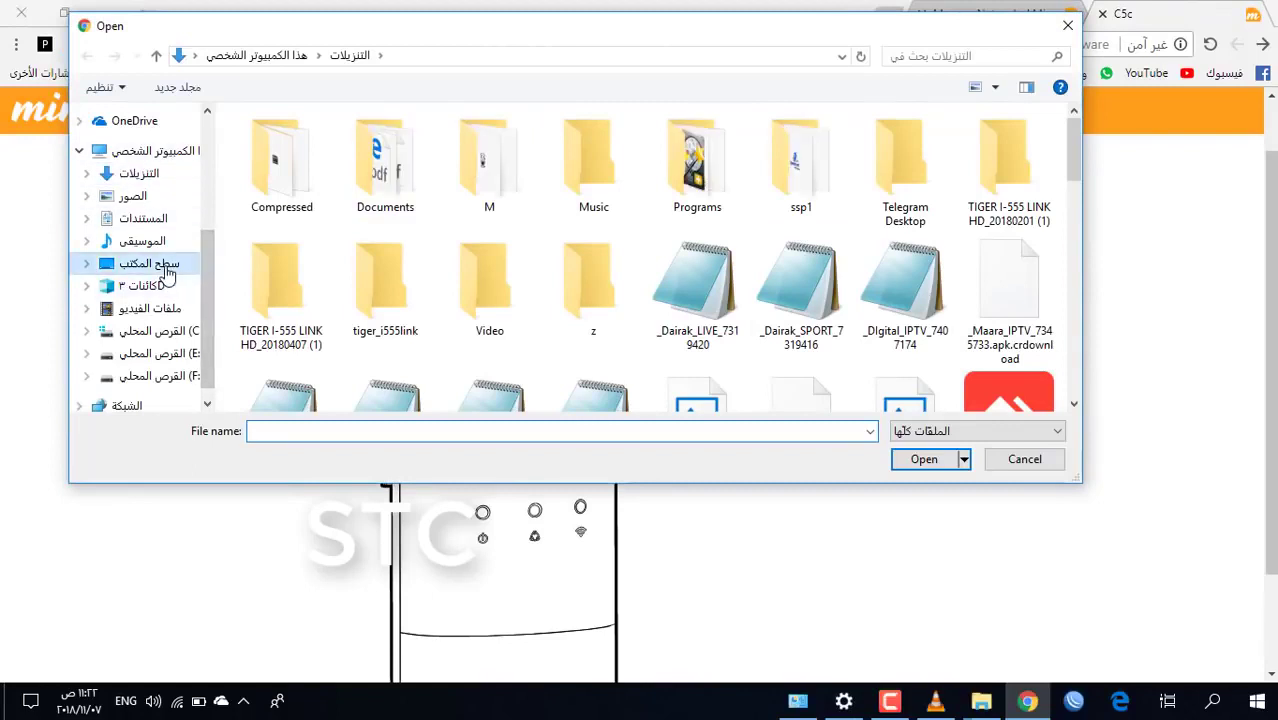
{"action": "left_click_drag", "start_coordinate": [1080, 145], "coordinate": [1071, 173]}
{"action": "double_click", "coordinate": [947, 182]}
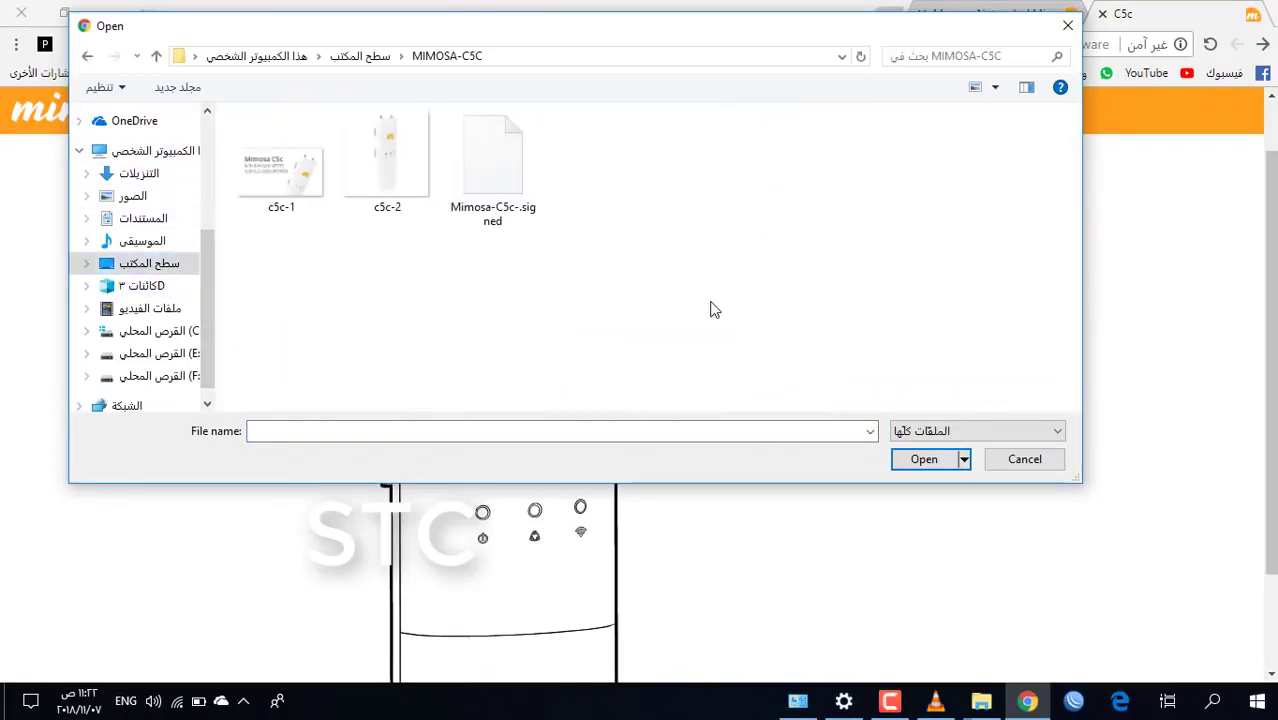
{"action": "double_click", "coordinate": [510, 183]}
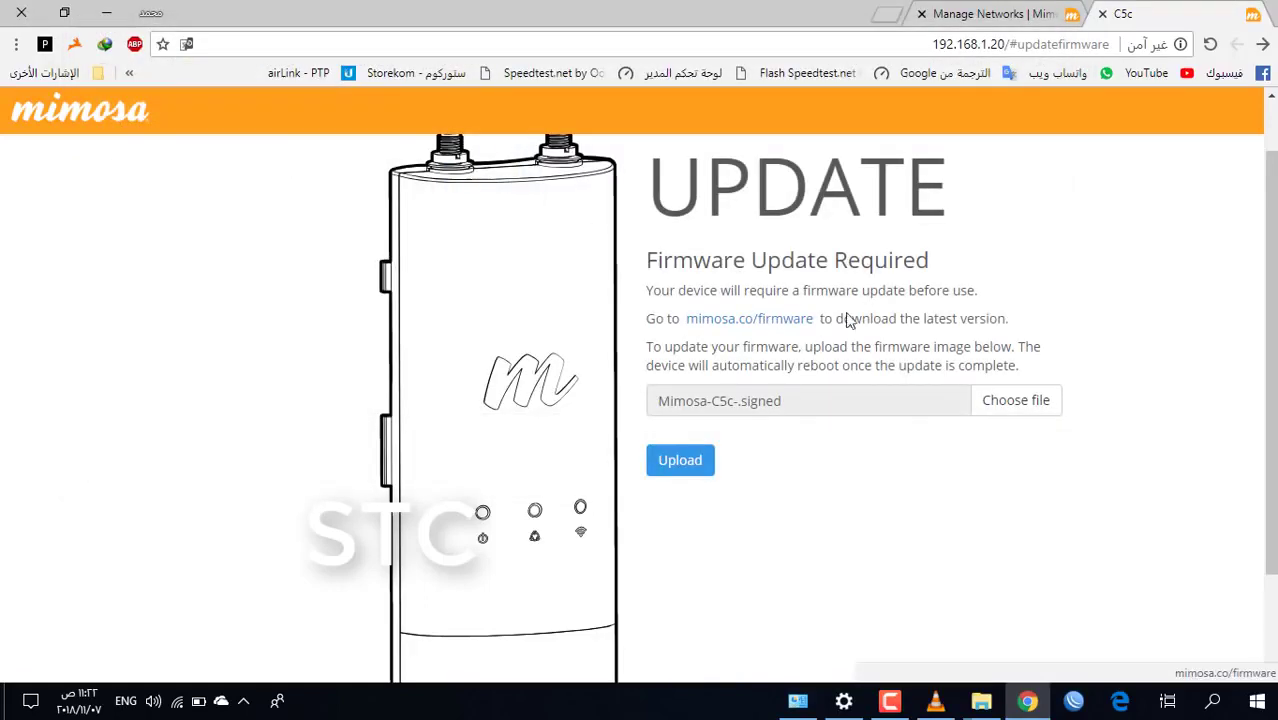
{"action": "left_click", "coordinate": [681, 465]}
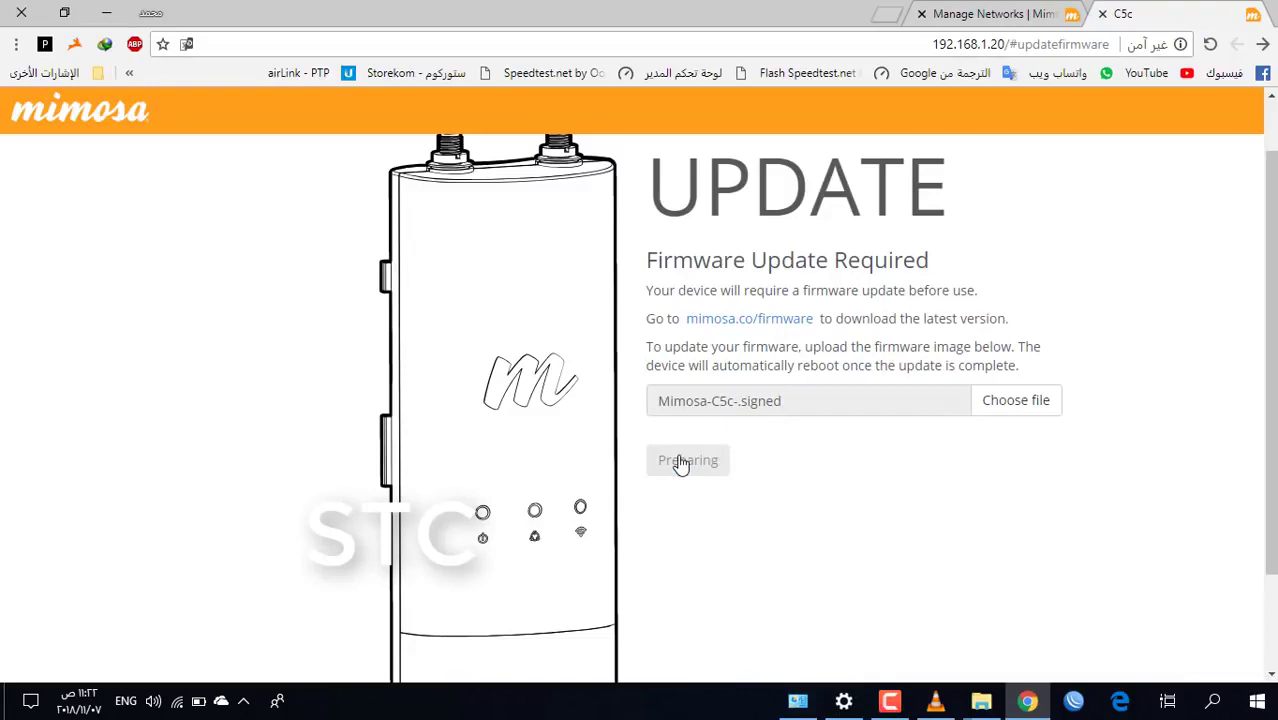
Wait for the radio's reboot countdown to reach 112 seconds remaining
{"action": "scroll", "coordinate": [681, 465], "scroll_direction": "up", "scroll_amount": 1}
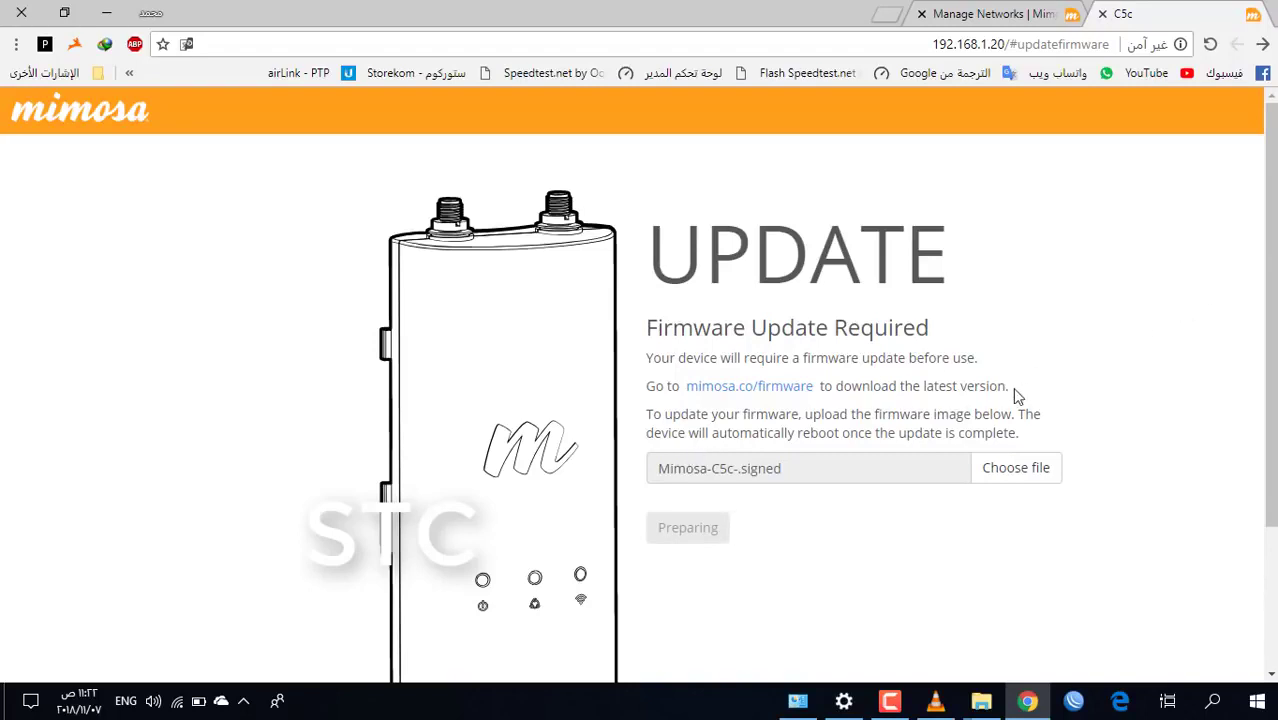
{"action": "left_click", "coordinate": [892, 704]}
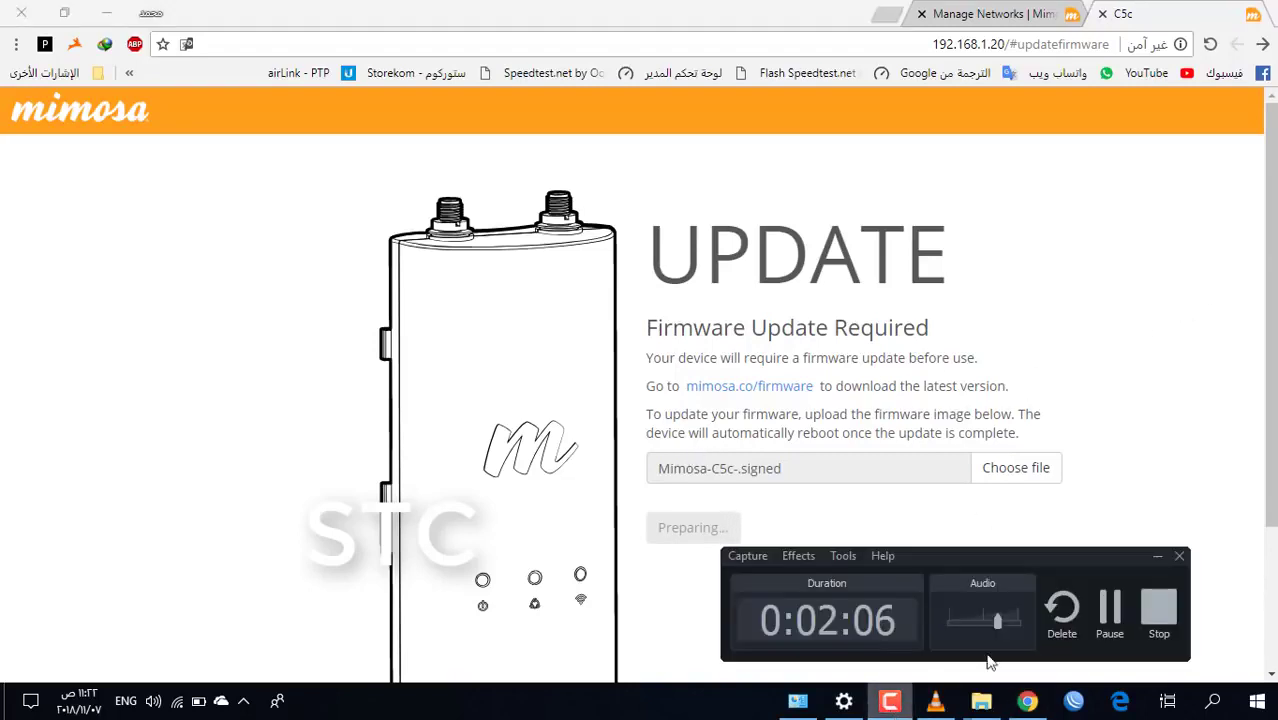
{"action": "left_click", "coordinate": [1118, 614]}
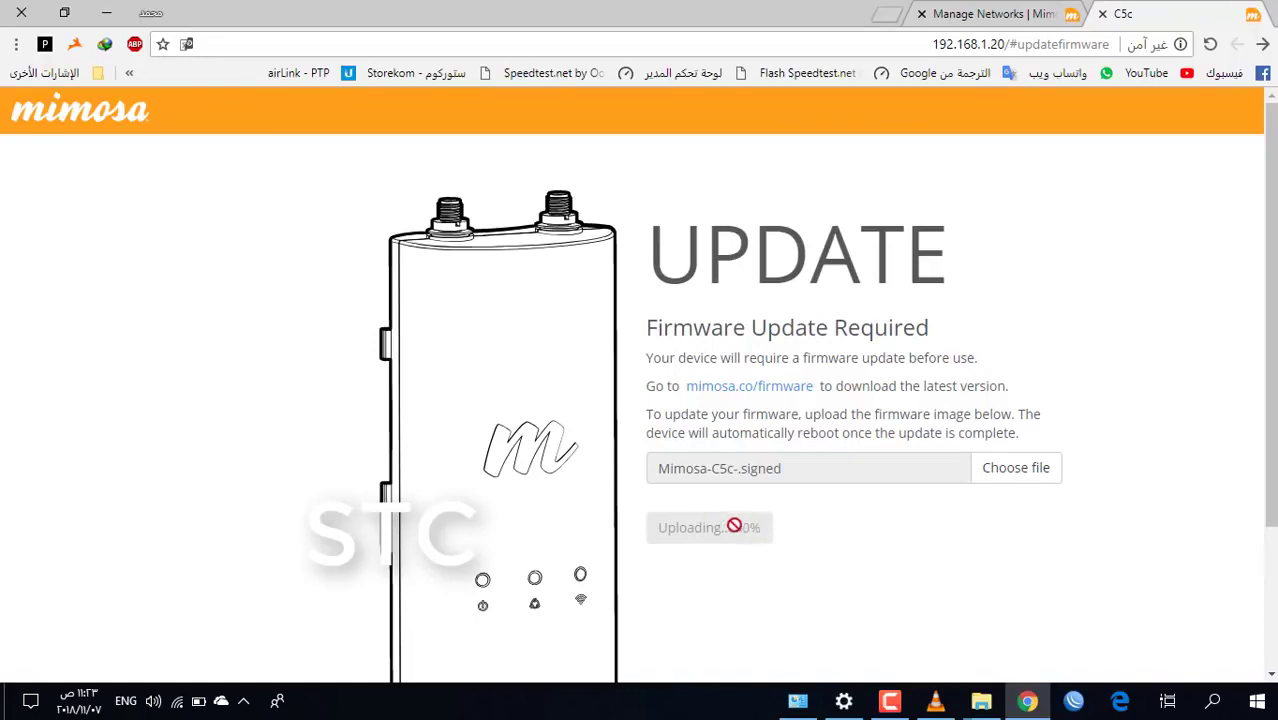
{"action": "left_click", "coordinate": [889, 700]}
{"action": "left_click", "coordinate": [1104, 606]}
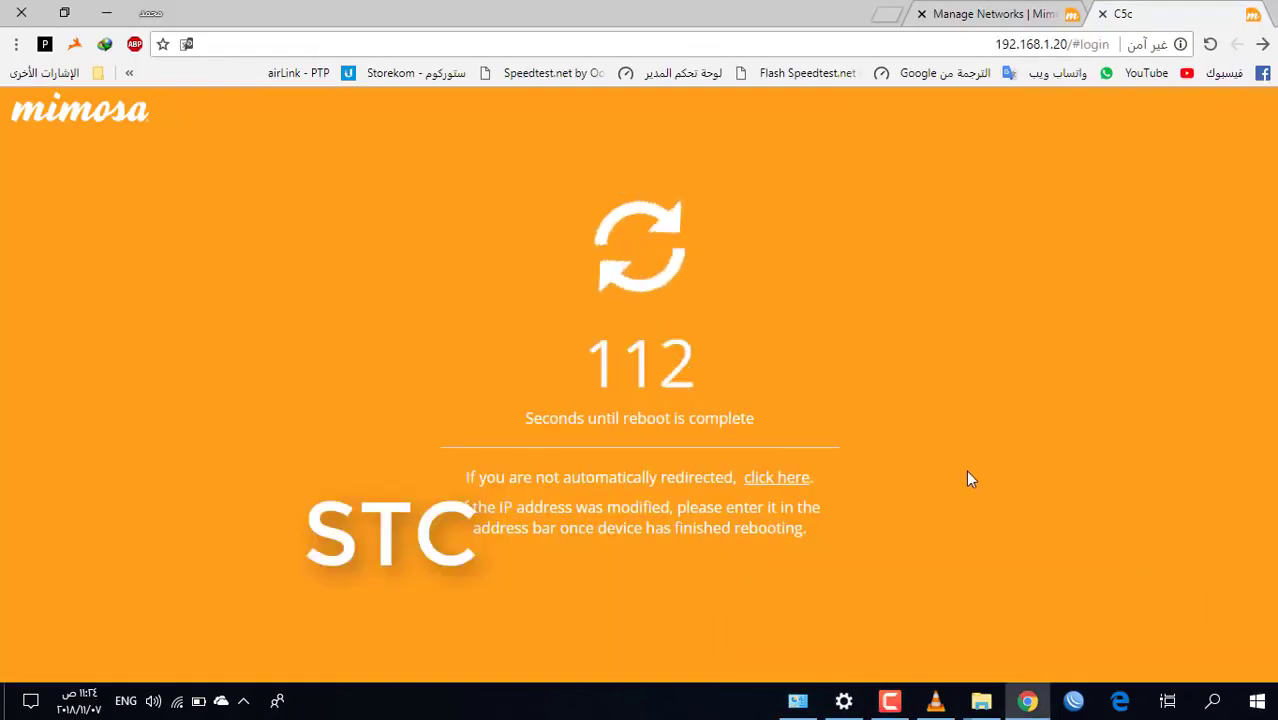
Wait for the reboot to finish and locate the unlock key field on the START page
{"action": "left_click", "coordinate": [888, 705]}
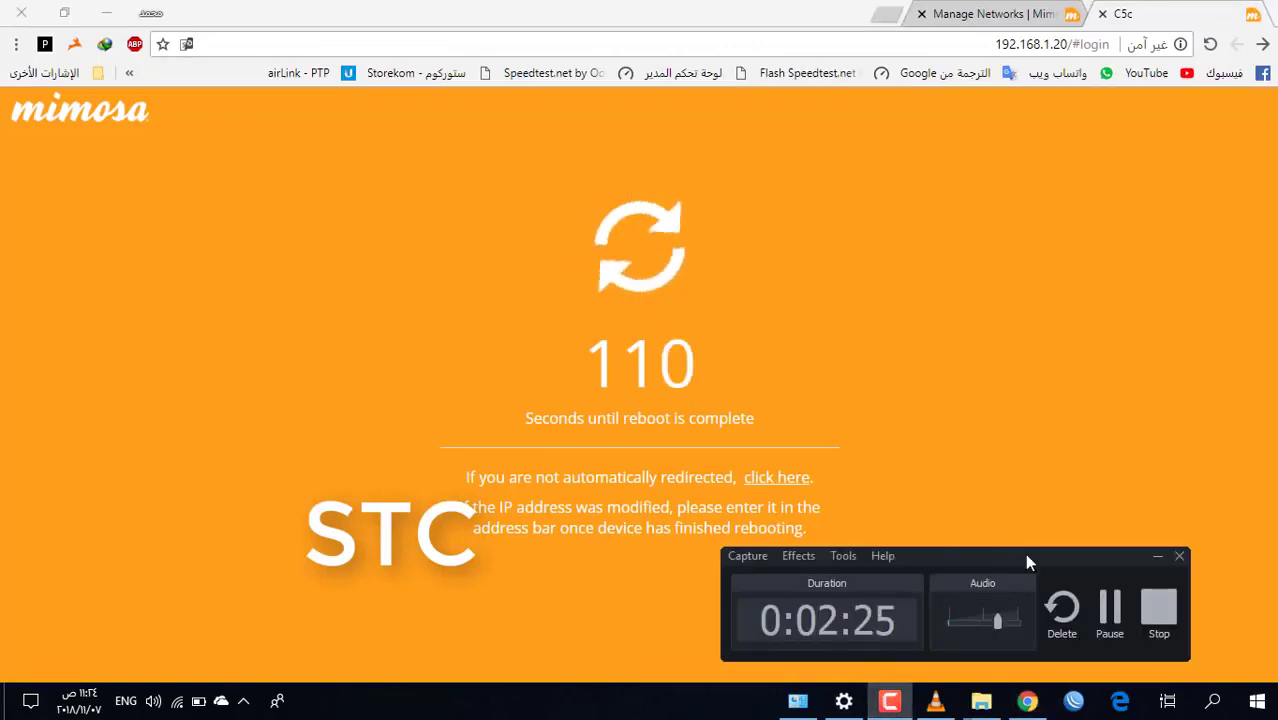
{"action": "left_click", "coordinate": [1113, 620]}
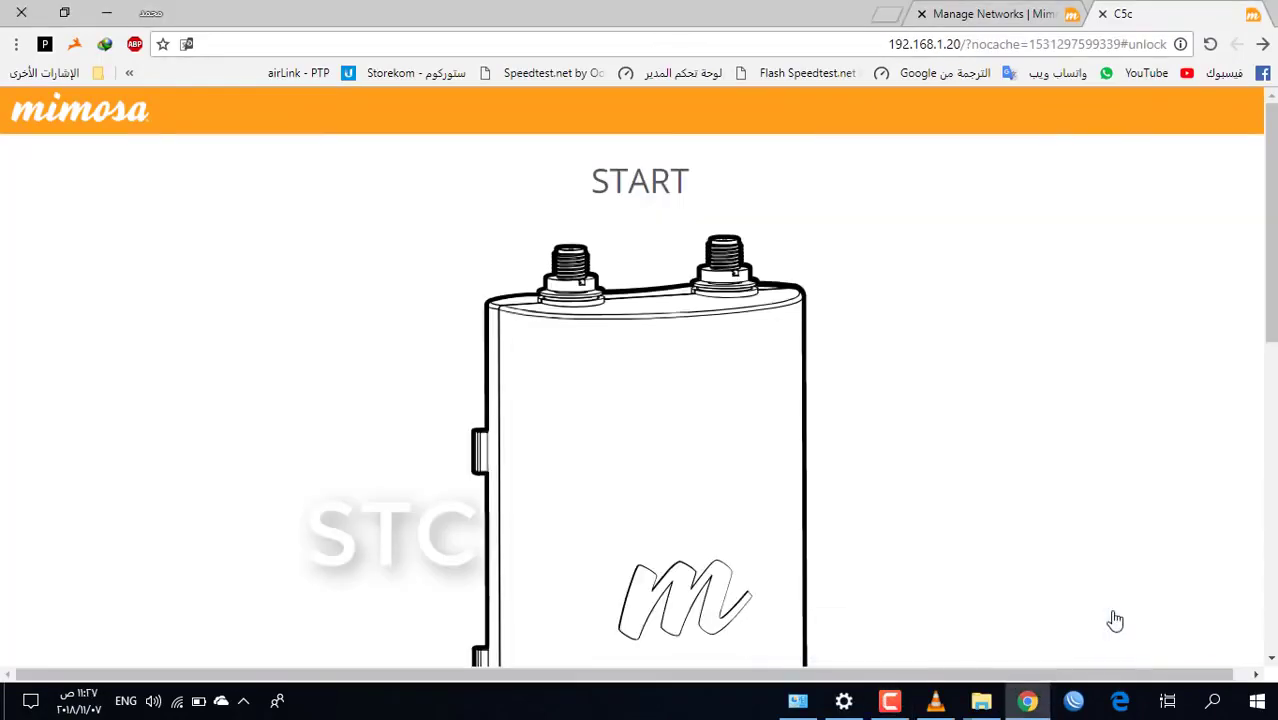
{"action": "scroll", "coordinate": [1115, 621], "scroll_direction": "down", "scroll_amount": 6}
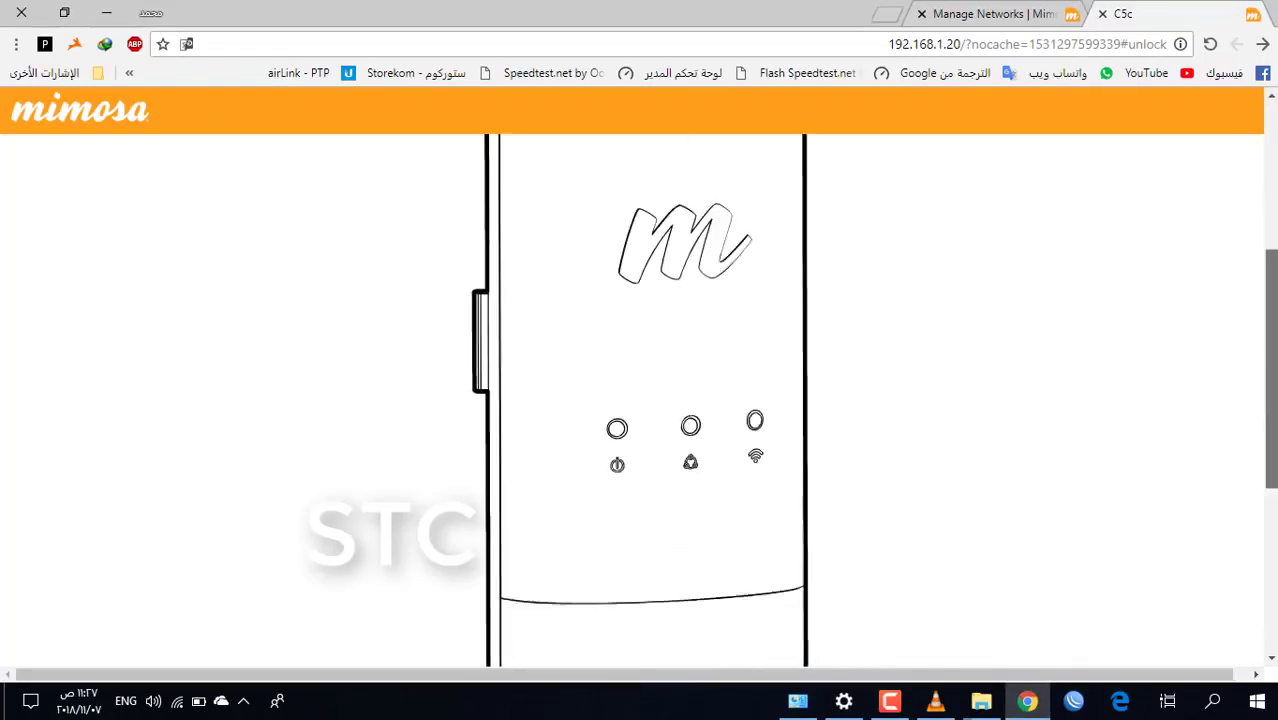
{"action": "scroll", "coordinate": [640, 400], "scroll_direction": "down", "scroll_amount": 1}
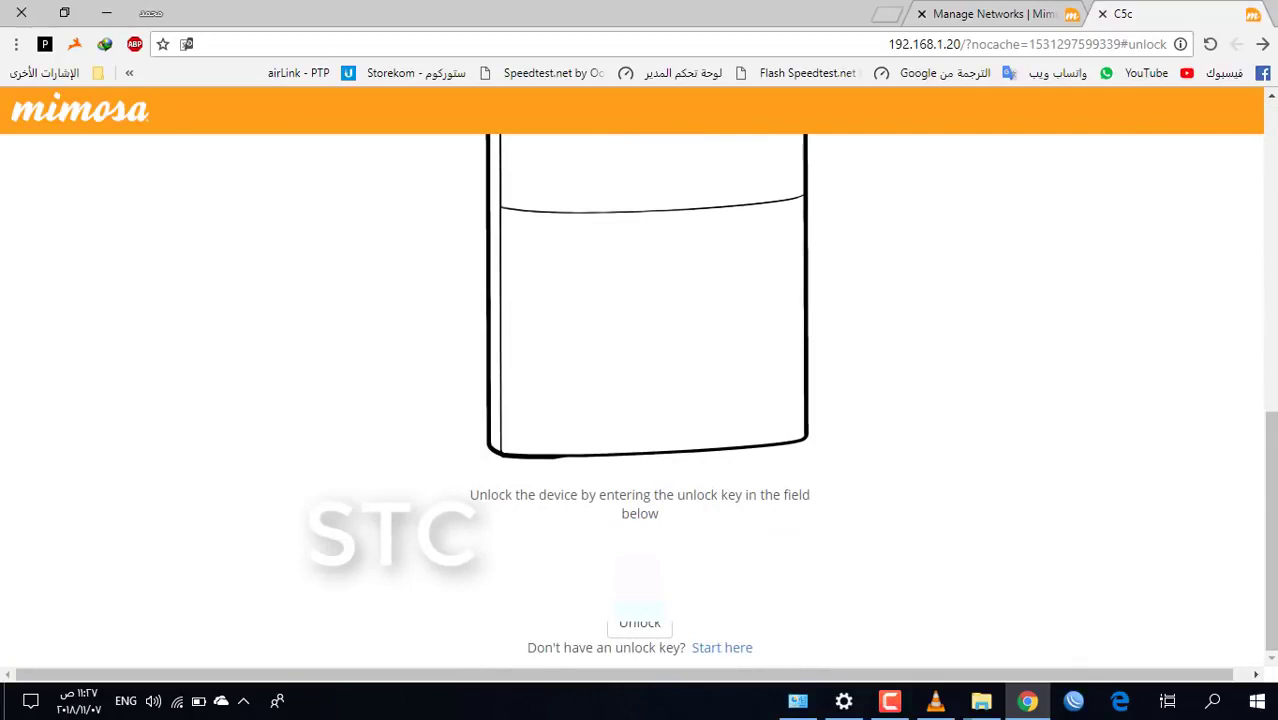
{"action": "right_click", "coordinate": [714, 547]}
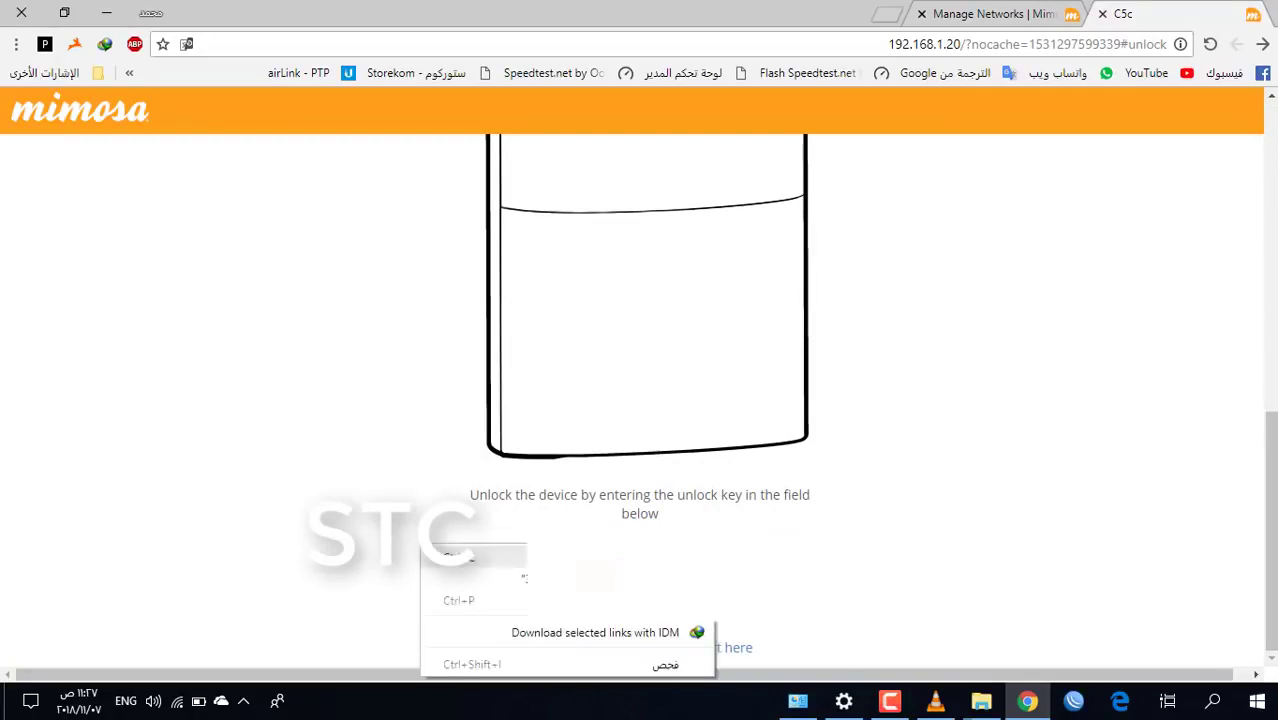
Open mimosa.co in a new tab, sign in to Mimosa Cloud and choose 'Unlock a device'
{"action": "left_click", "coordinate": [886, 13]}
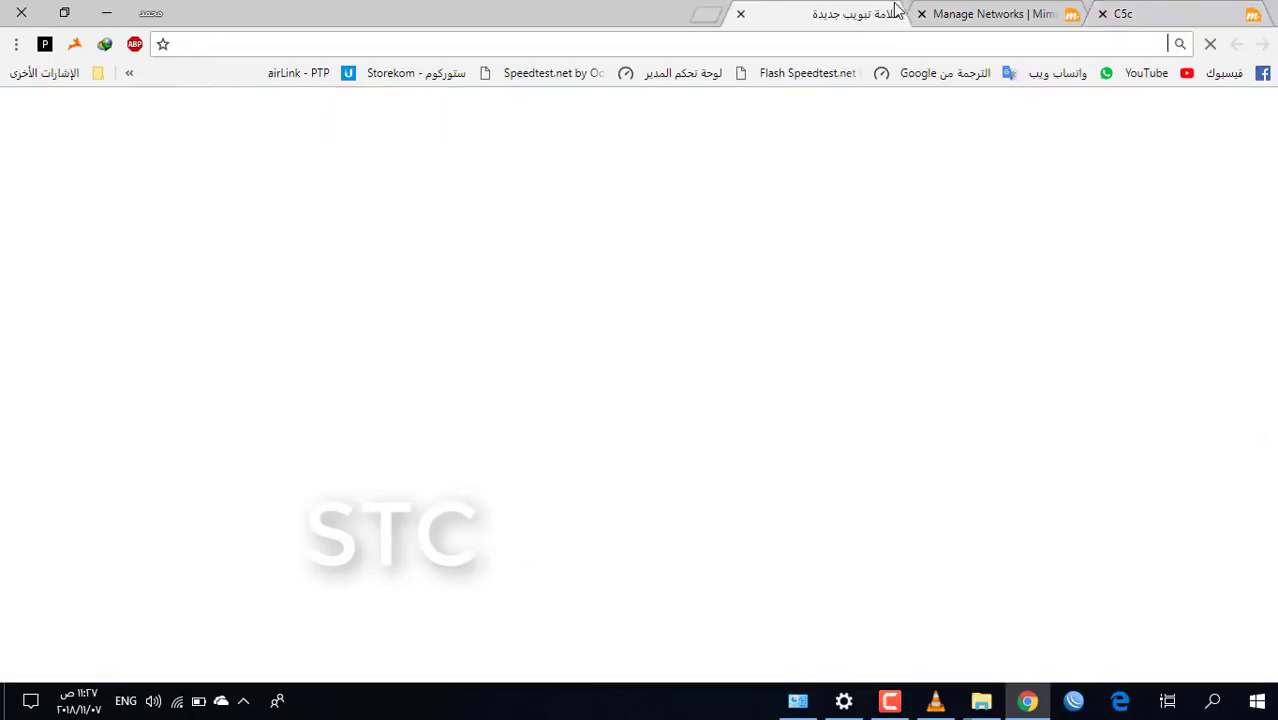
{"action": "type", "text": "MiMOSA"}
{"action": "key", "text": "Return"}
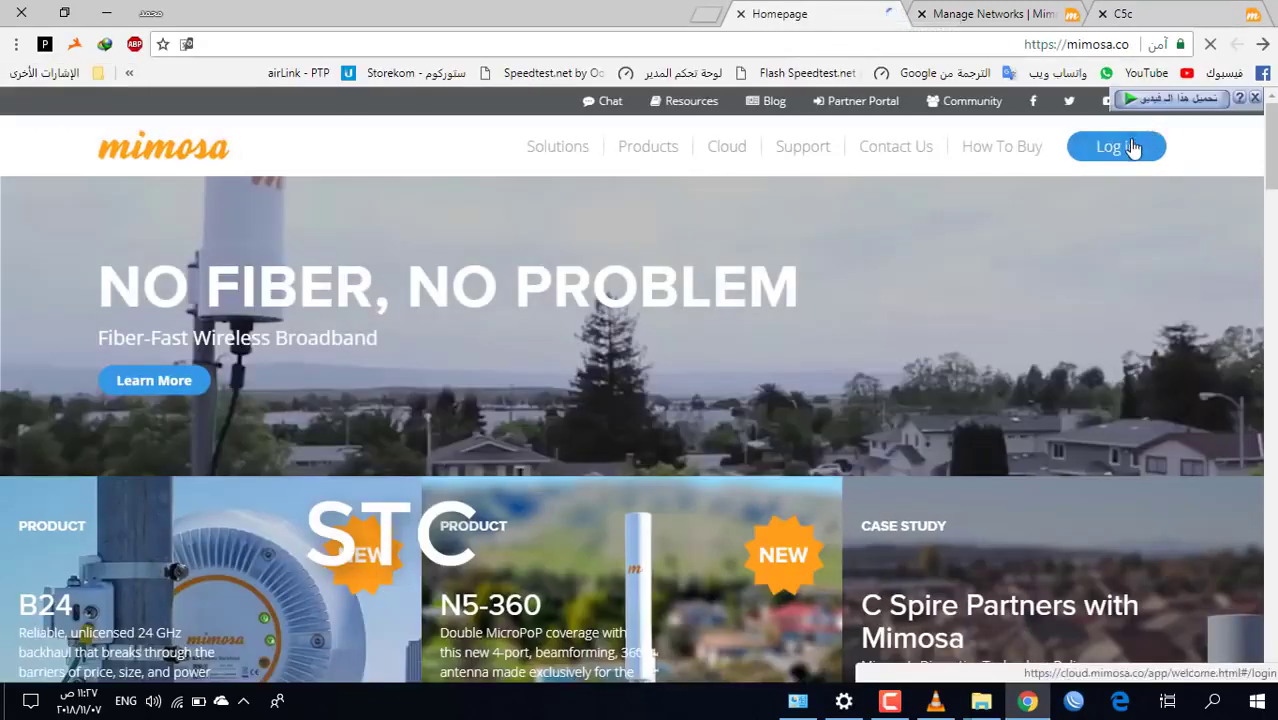
{"action": "left_click", "coordinate": [1134, 149]}
{"action": "left_click", "coordinate": [831, 12]}
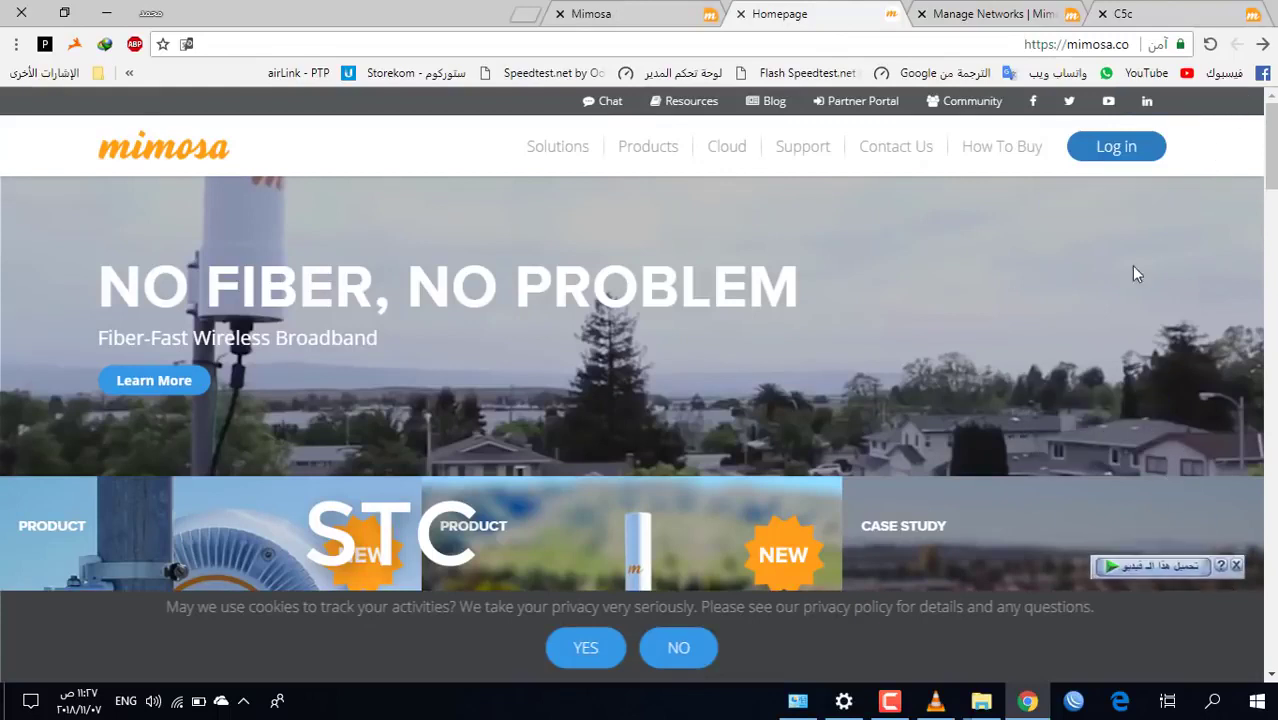
{"action": "key", "text": "ctrl+Tab"}
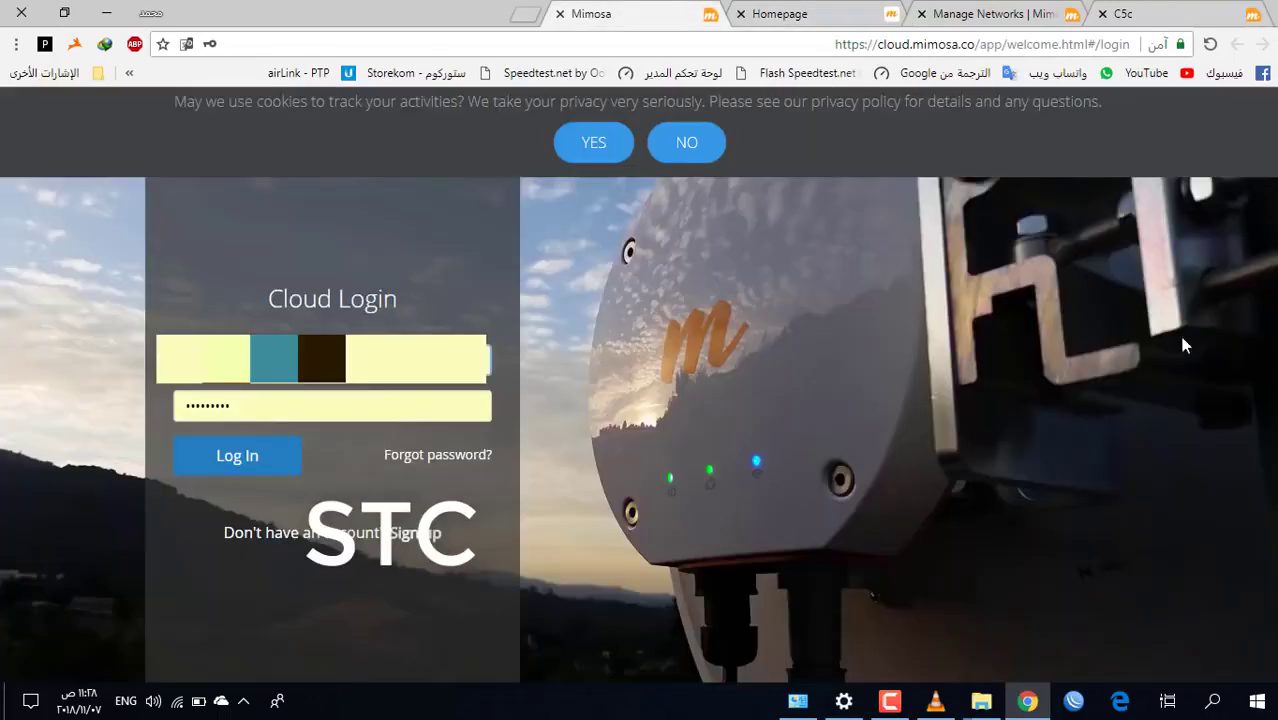
{"action": "left_click", "coordinate": [215, 461]}
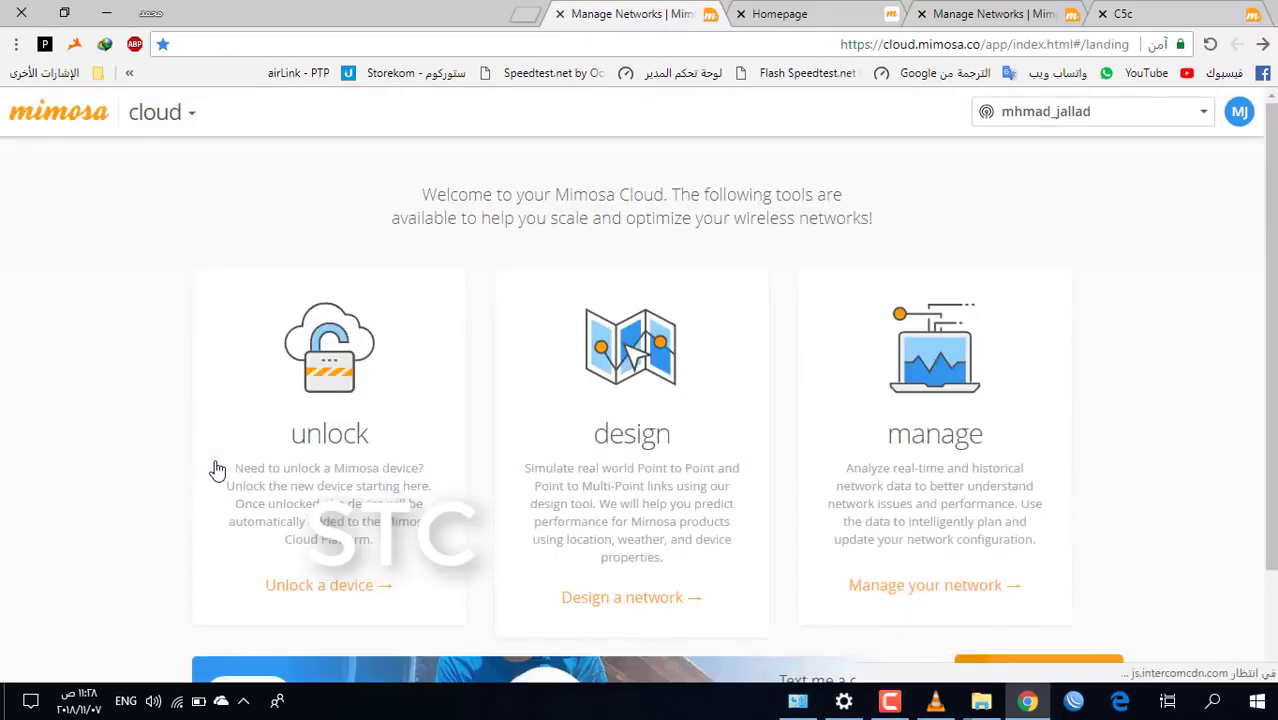
{"action": "scroll", "coordinate": [370, 357], "scroll_direction": "down", "scroll_amount": 2}
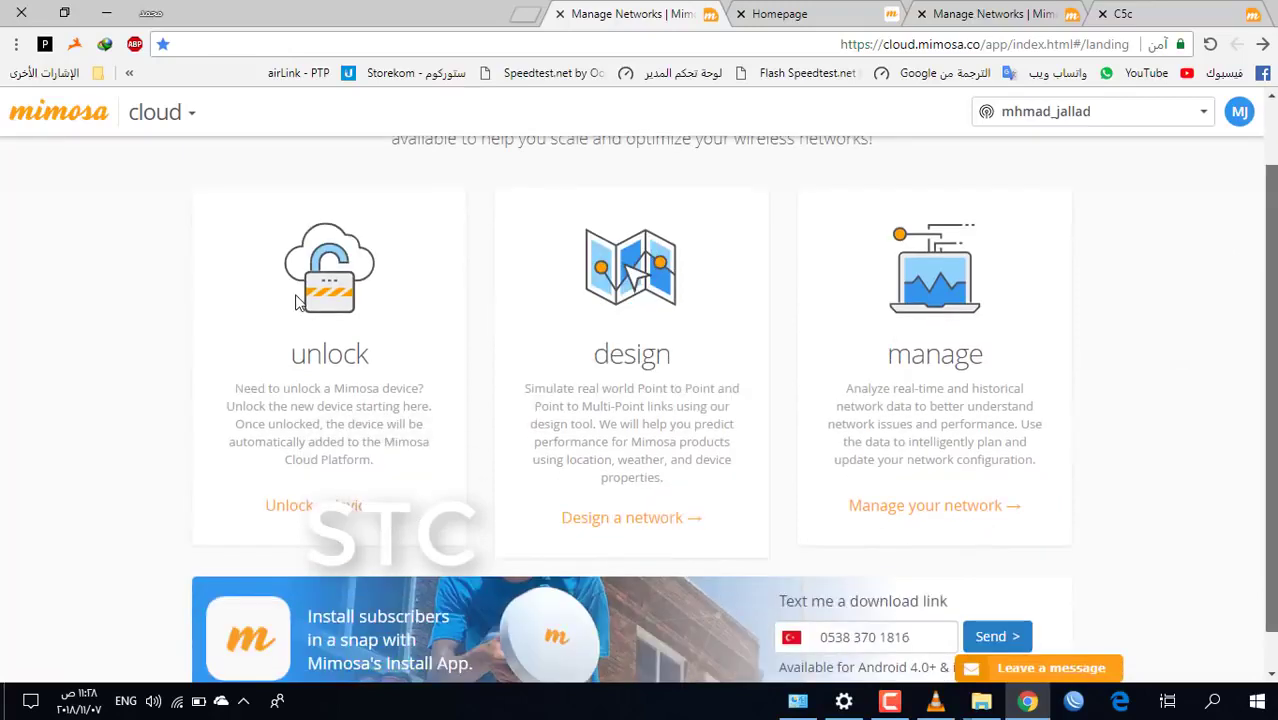
{"action": "left_click", "coordinate": [347, 367]}
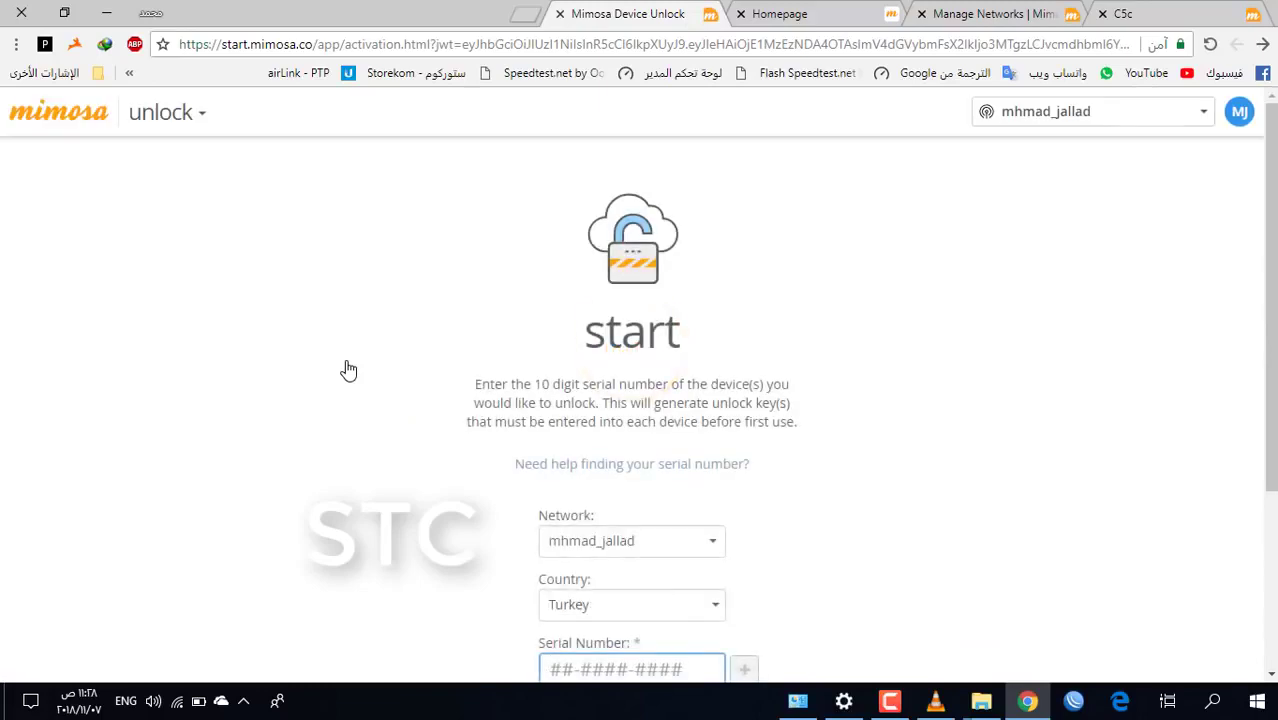
Fill in the unlock form: country Turkey Licensed, the radio's serial number, link mode PTP
{"action": "left_click", "coordinate": [687, 621]}
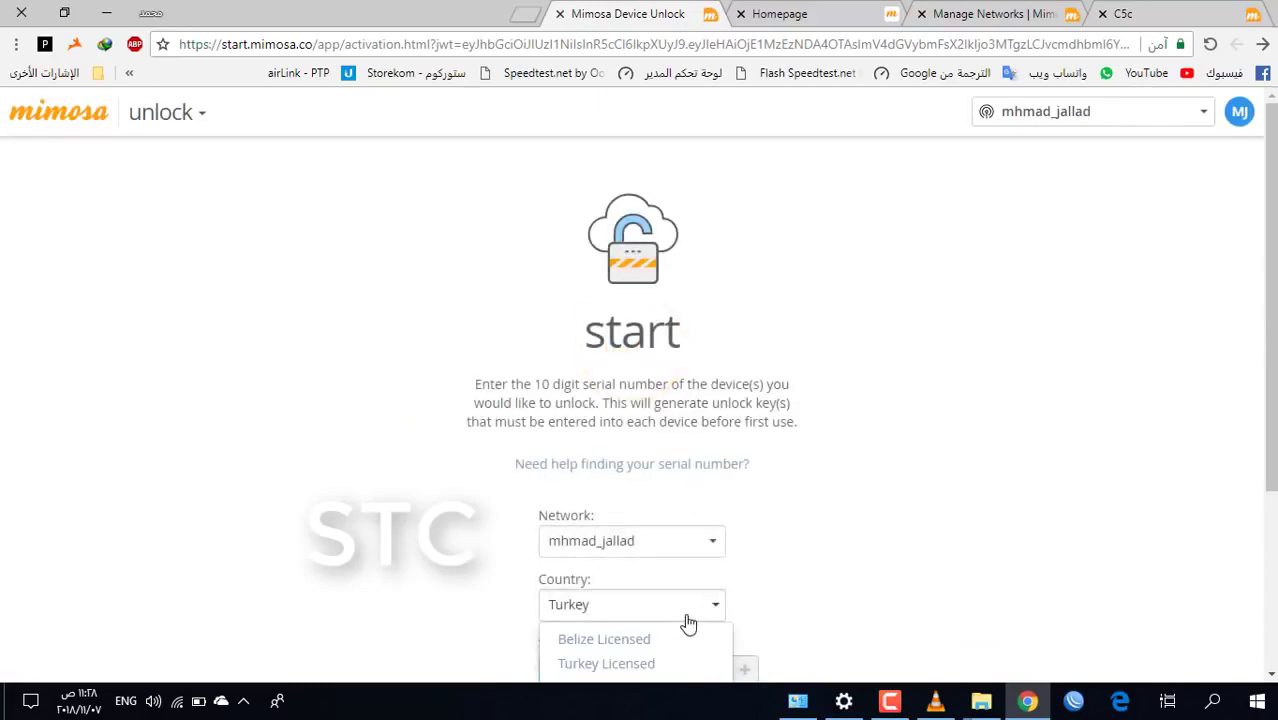
{"action": "left_click", "coordinate": [600, 664]}
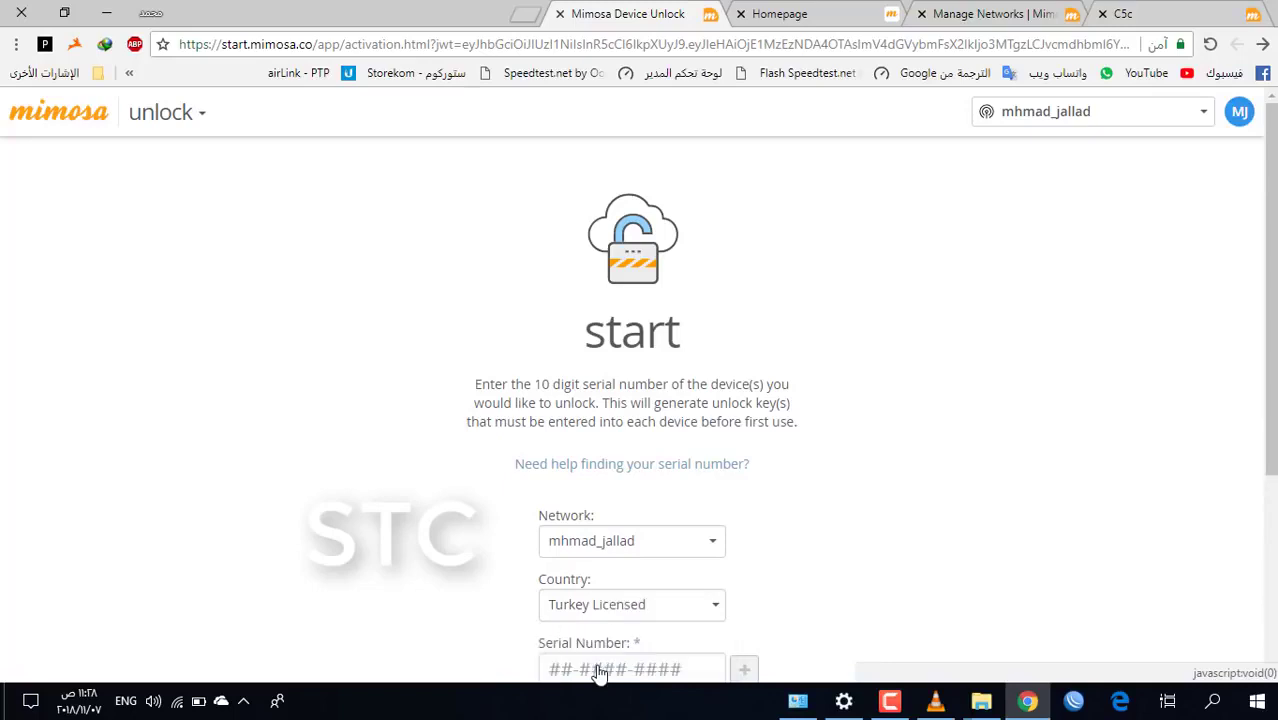
{"action": "scroll", "coordinate": [820, 500], "scroll_direction": "down", "scroll_amount": 3}
{"action": "left_click", "coordinate": [563, 432]}
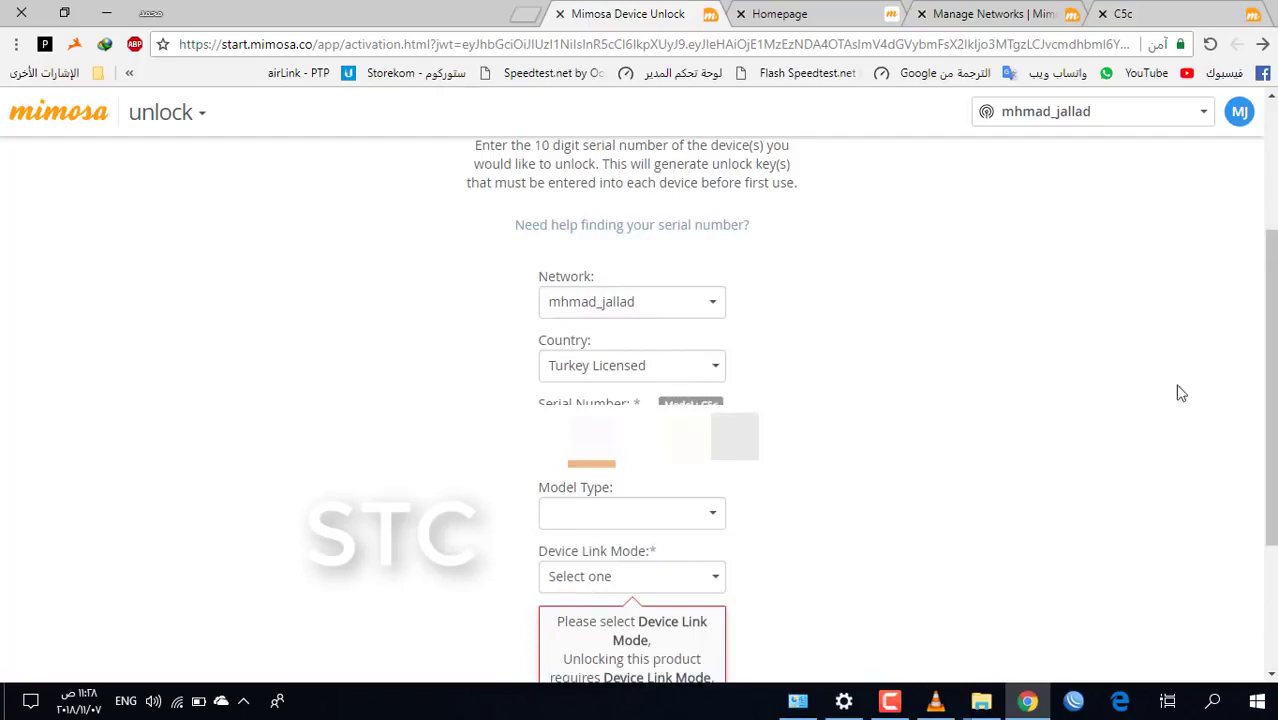
{"action": "scroll", "coordinate": [1214, 390], "scroll_direction": "down", "scroll_amount": 2}
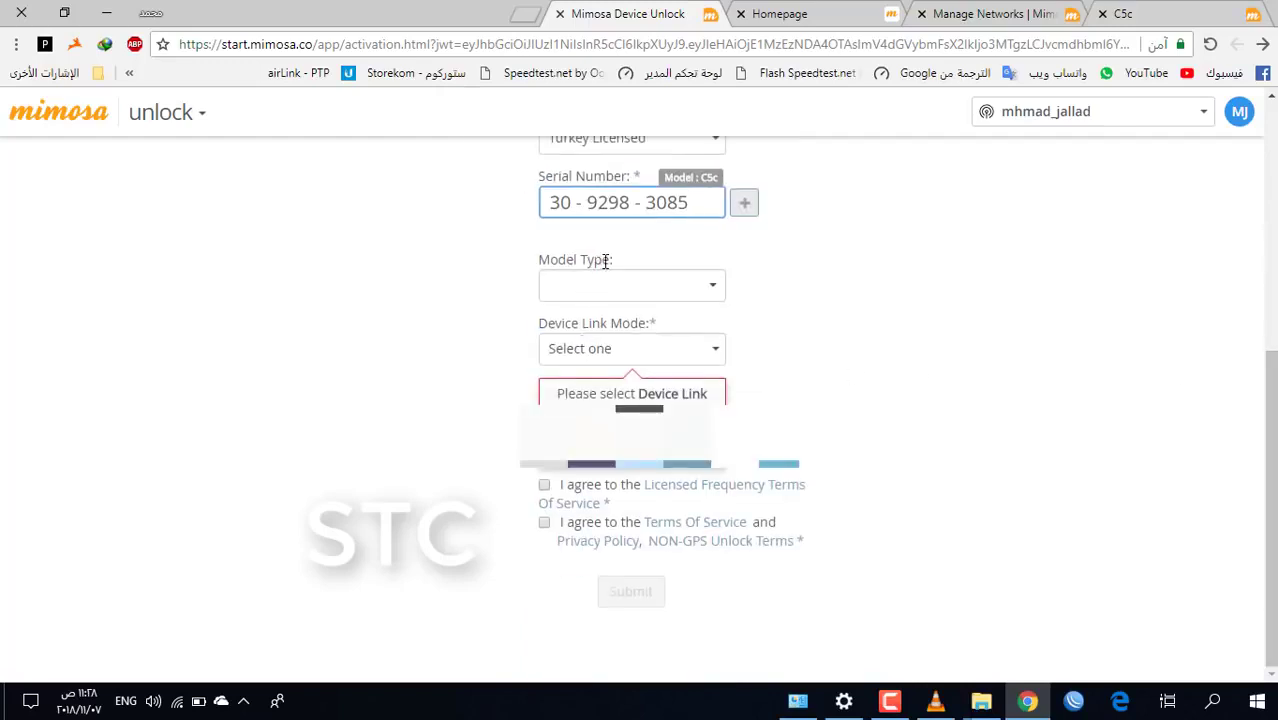
{"action": "left_click", "coordinate": [631, 352]}
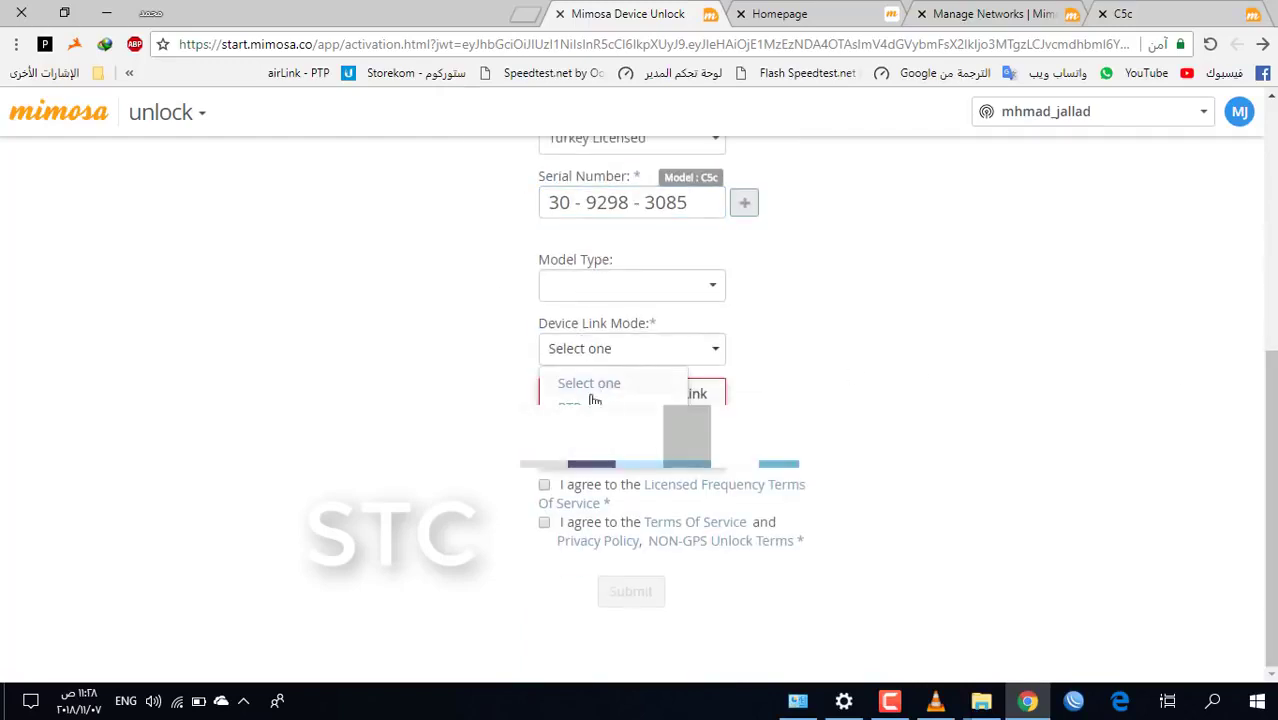
{"action": "left_click", "coordinate": [593, 397]}
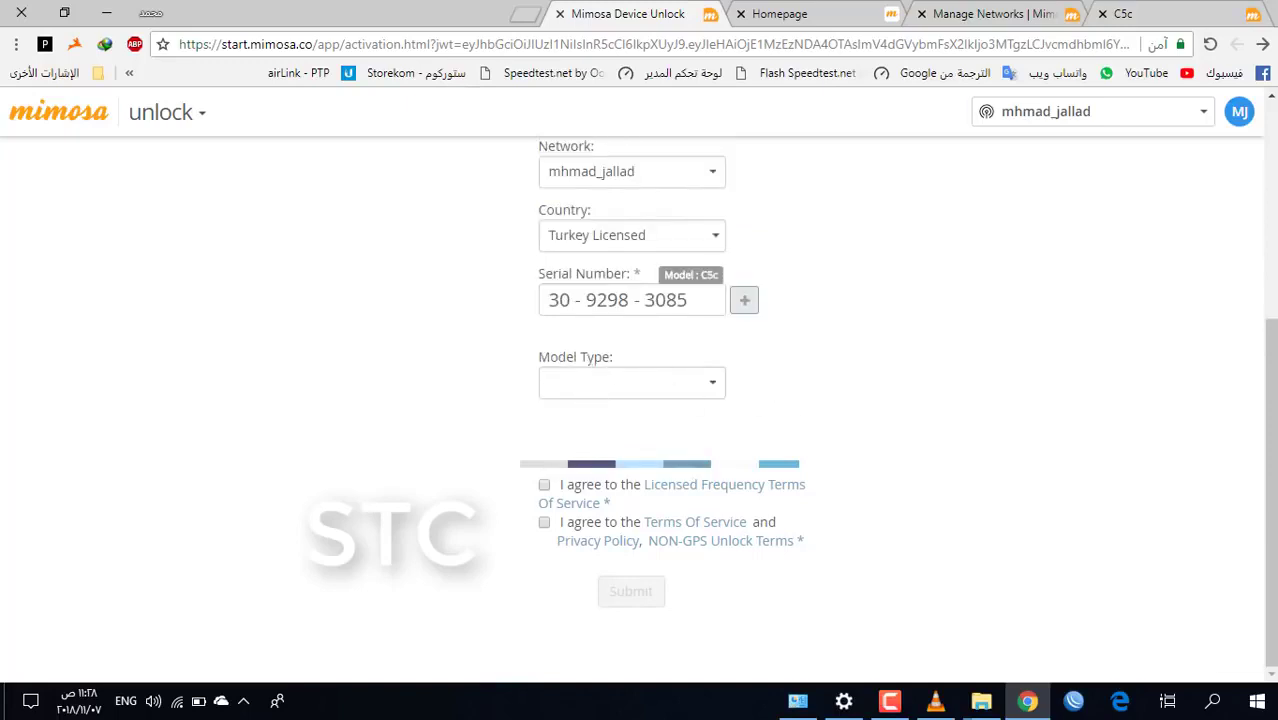
Accept the terms, submit the request and copy the generated unlock key
{"action": "left_click", "coordinate": [544, 523]}
{"action": "left_click", "coordinate": [627, 596]}
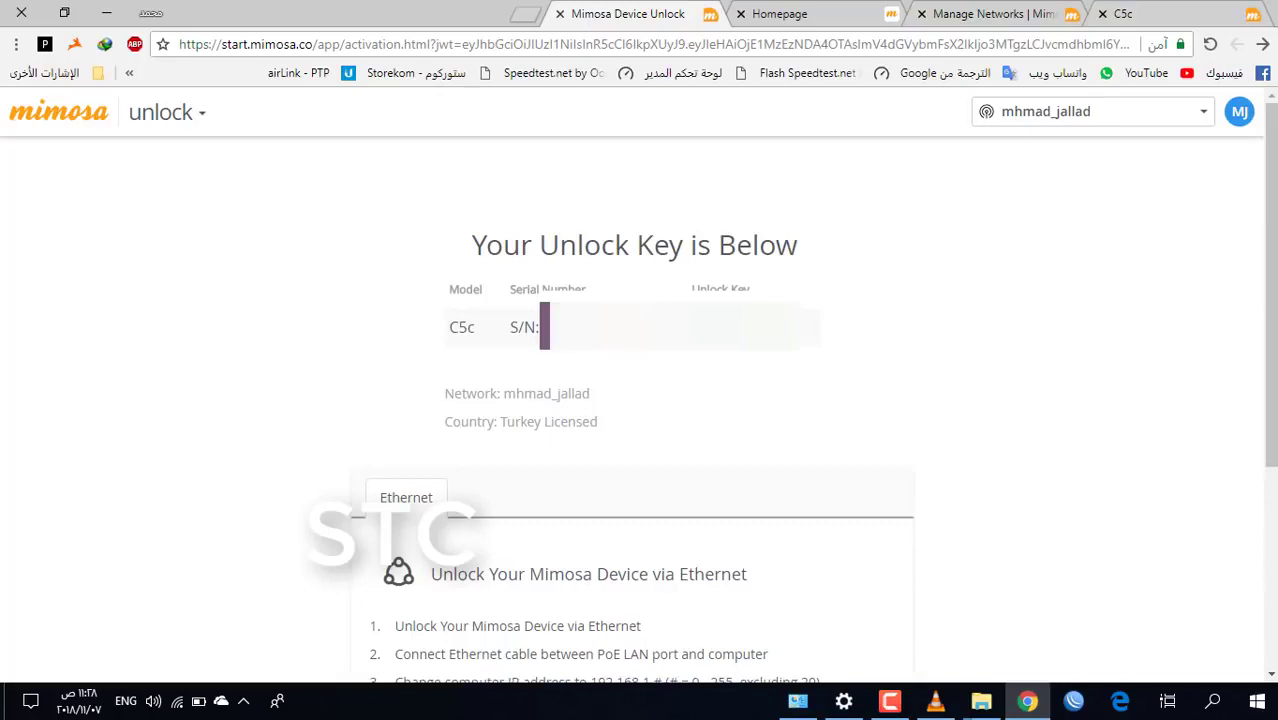
{"action": "double_click", "coordinate": [740, 326]}
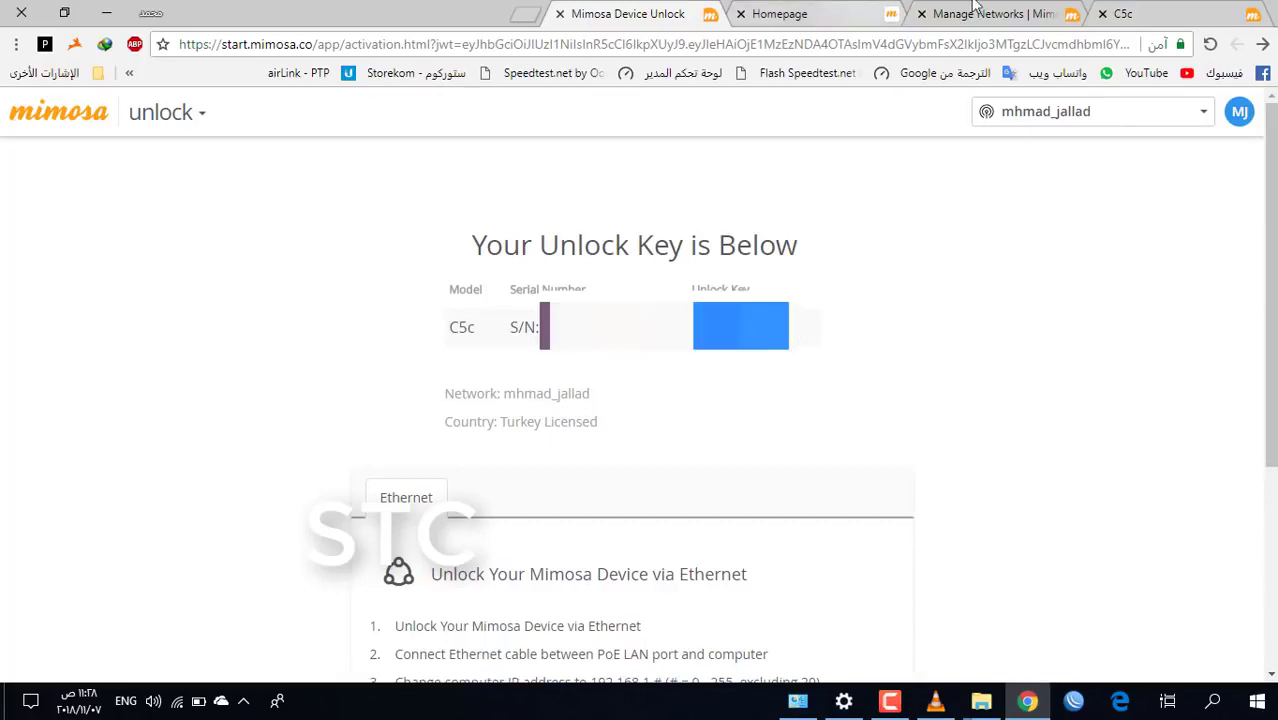
{"action": "left_click", "coordinate": [1125, 14]}
Paste the generated unlock key into the C5c's unlock field and submit it
{"action": "left_click", "coordinate": [600, 580]}
{"action": "left_click", "coordinate": [600, 580]}
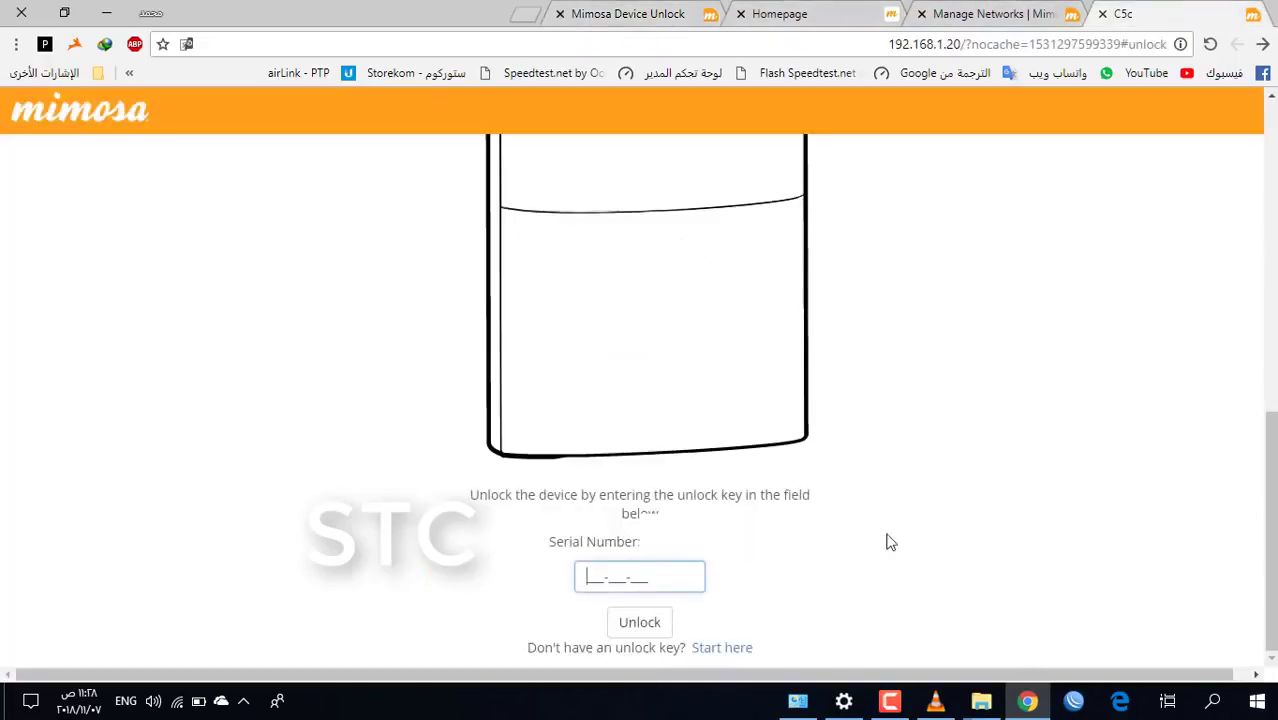
{"action": "key", "text": "ctrl+v"}
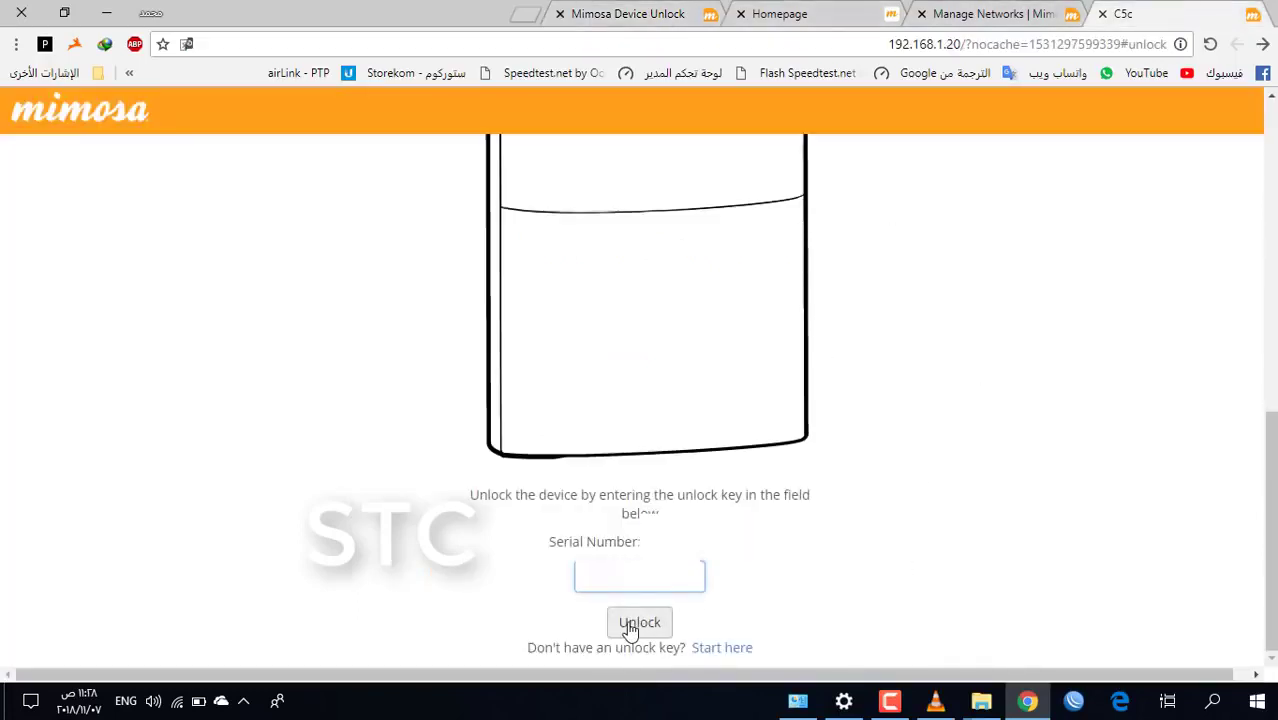
{"action": "left_click", "coordinate": [635, 624]}
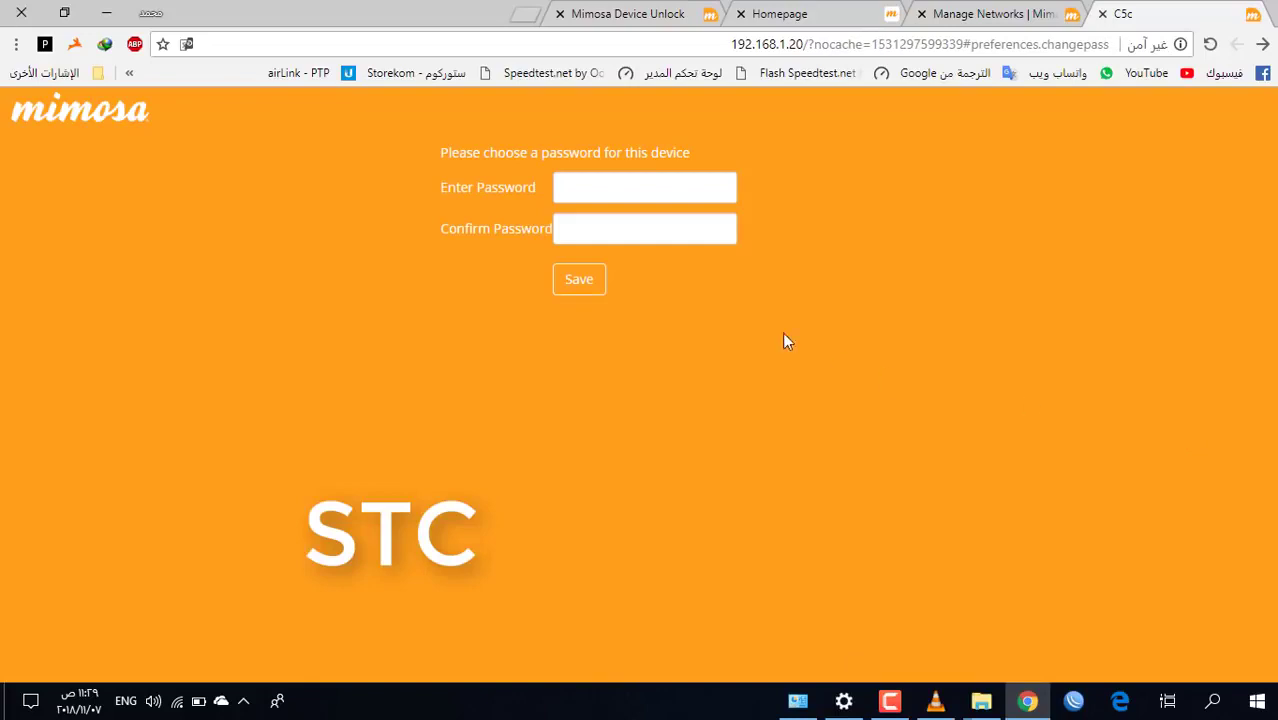
Save a new device password and log in with it to reach the dashboard
{"action": "left_click", "coordinate": [589, 183]}
{"action": "type", "text": "••"}
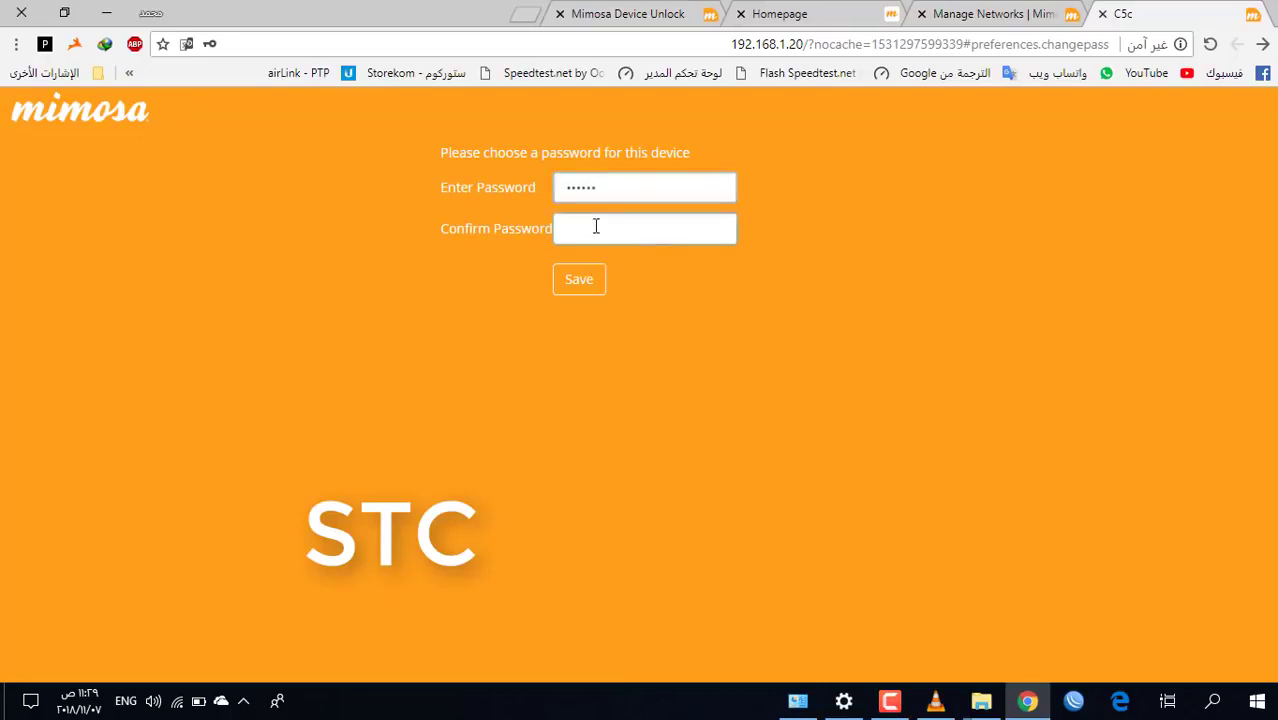
{"action": "type", "text": "••"}
{"action": "left_click", "coordinate": [583, 284]}
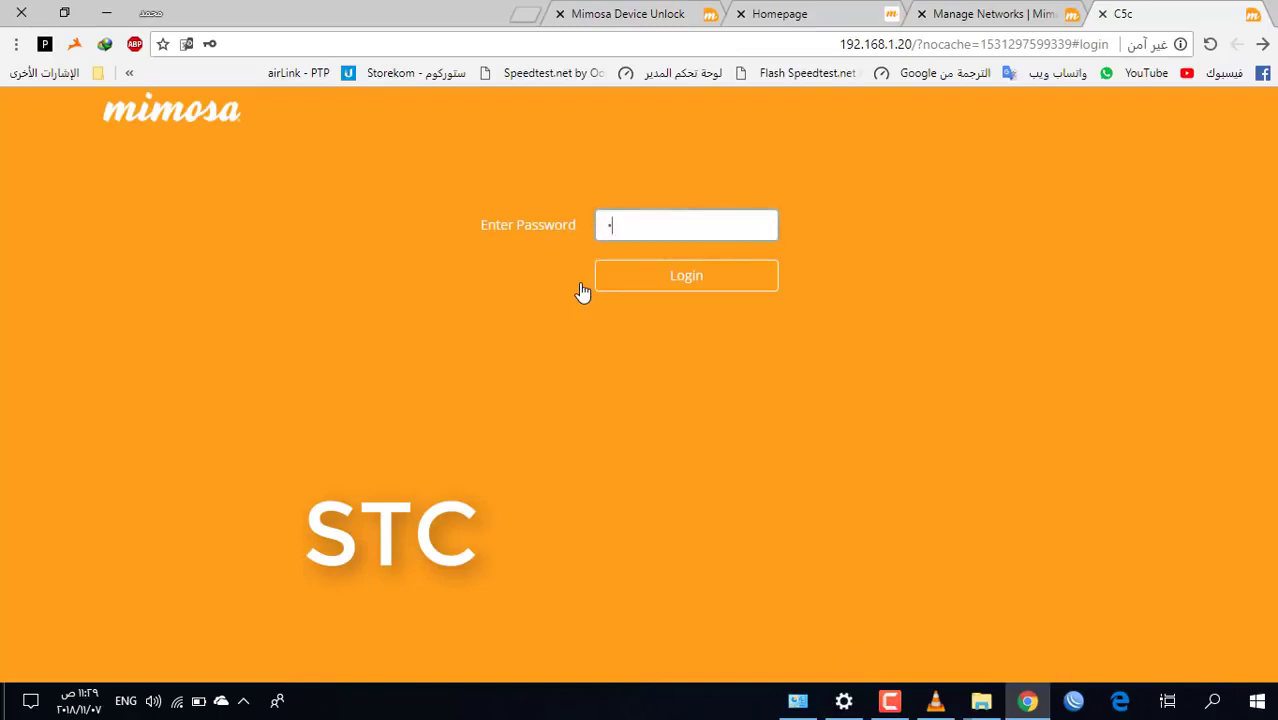
{"action": "left_click", "coordinate": [679, 285]}
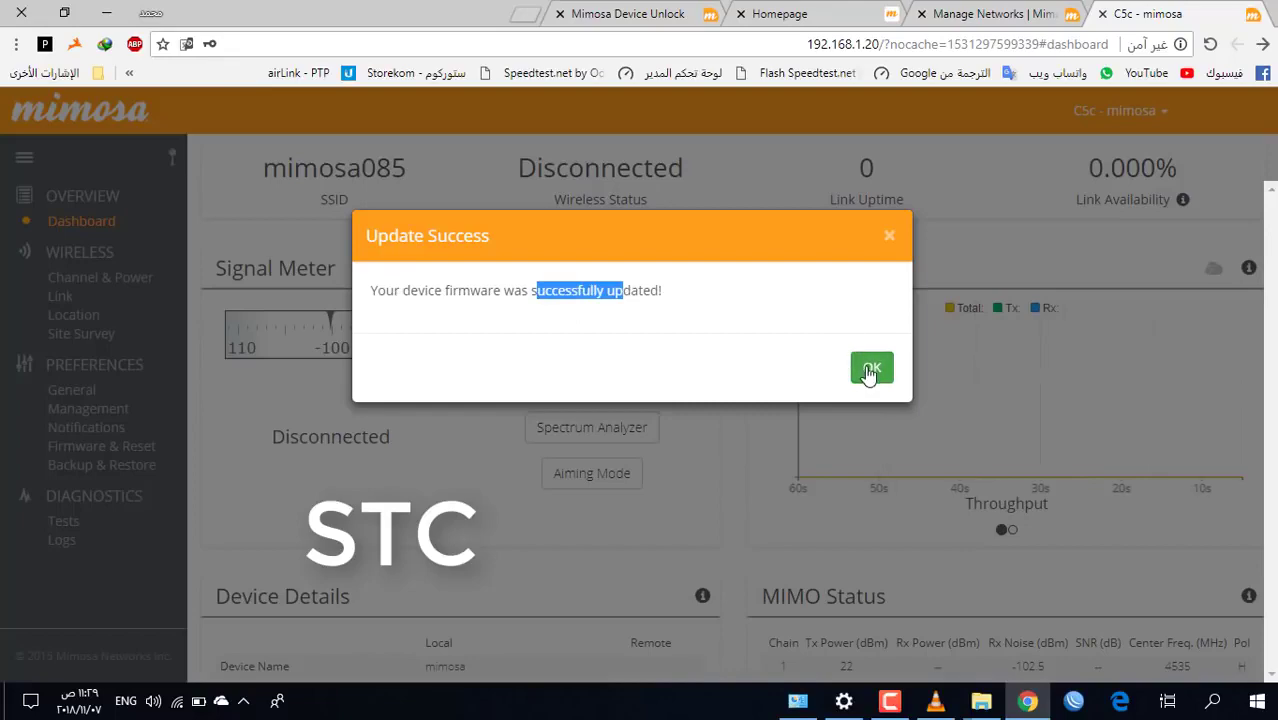
Dismiss the Update Success message and open the Wireless > Link settings page
{"action": "left_click", "coordinate": [871, 368]}
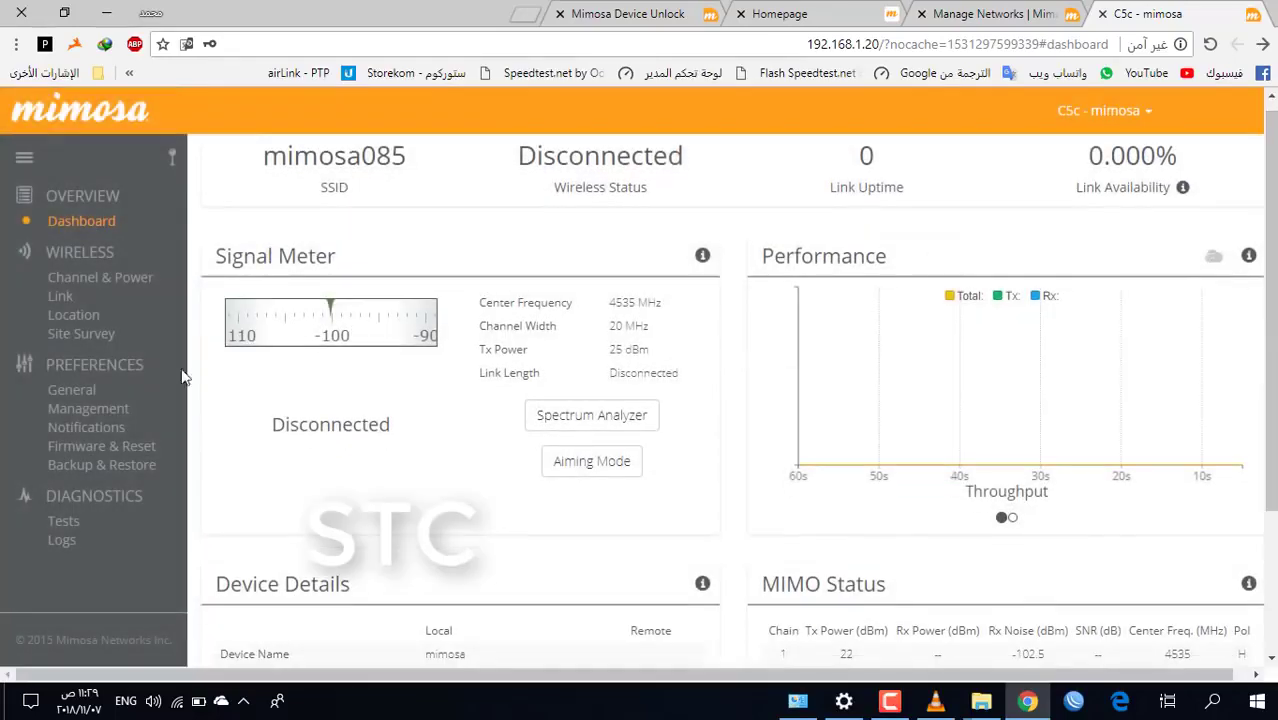
{"action": "left_click", "coordinate": [68, 297]}
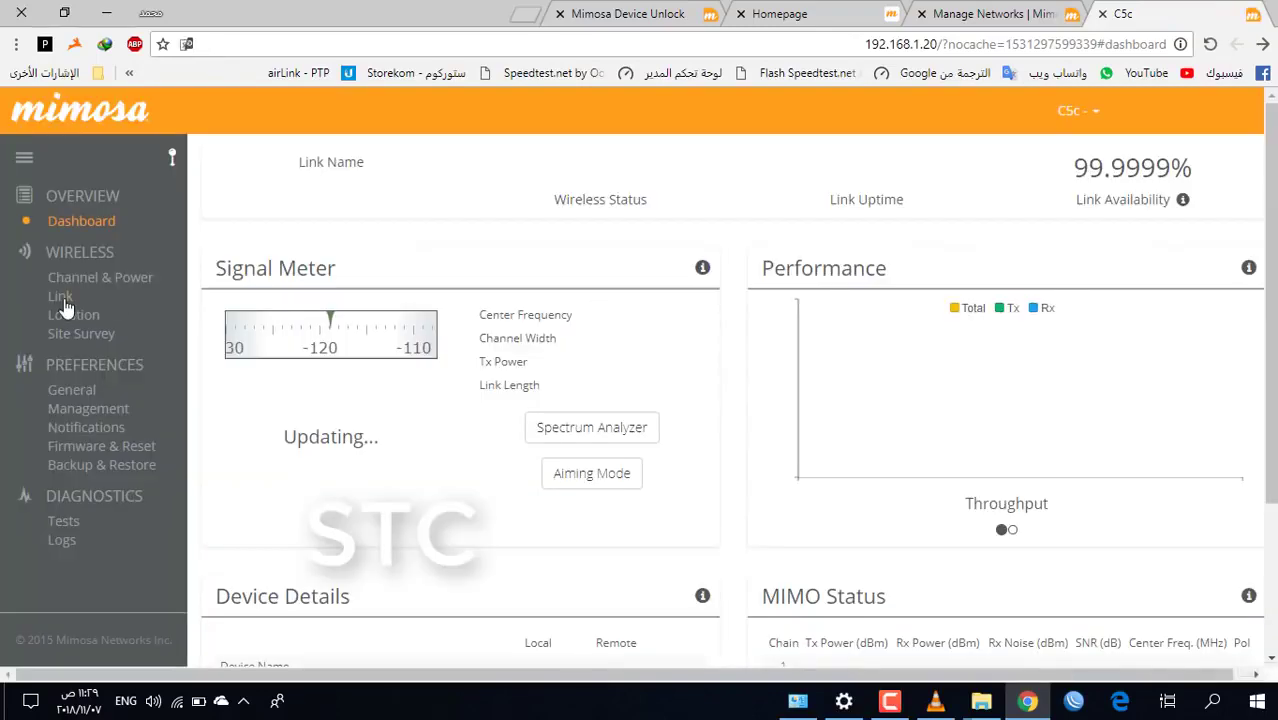
{"action": "left_click", "coordinate": [60, 297]}
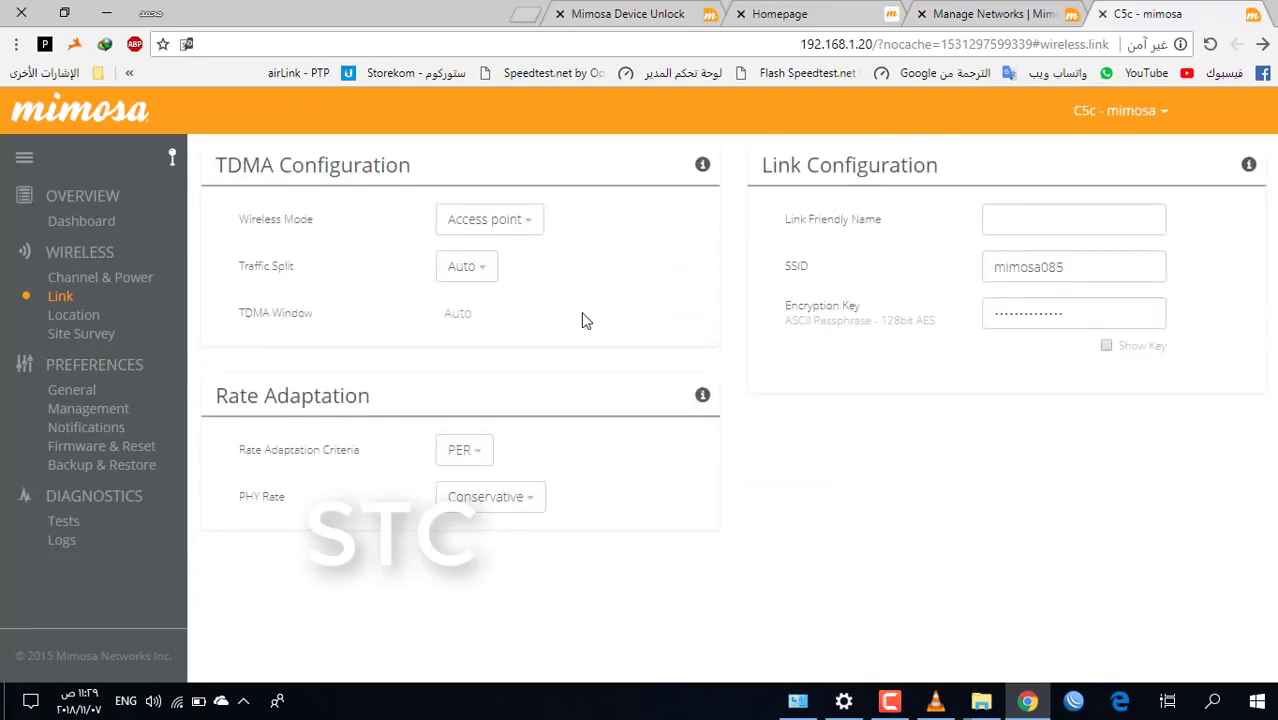
Replace the SSID mimosa085 with AMMAR, set a new encryption key, and save
{"action": "double_click", "coordinate": [1095, 267]}
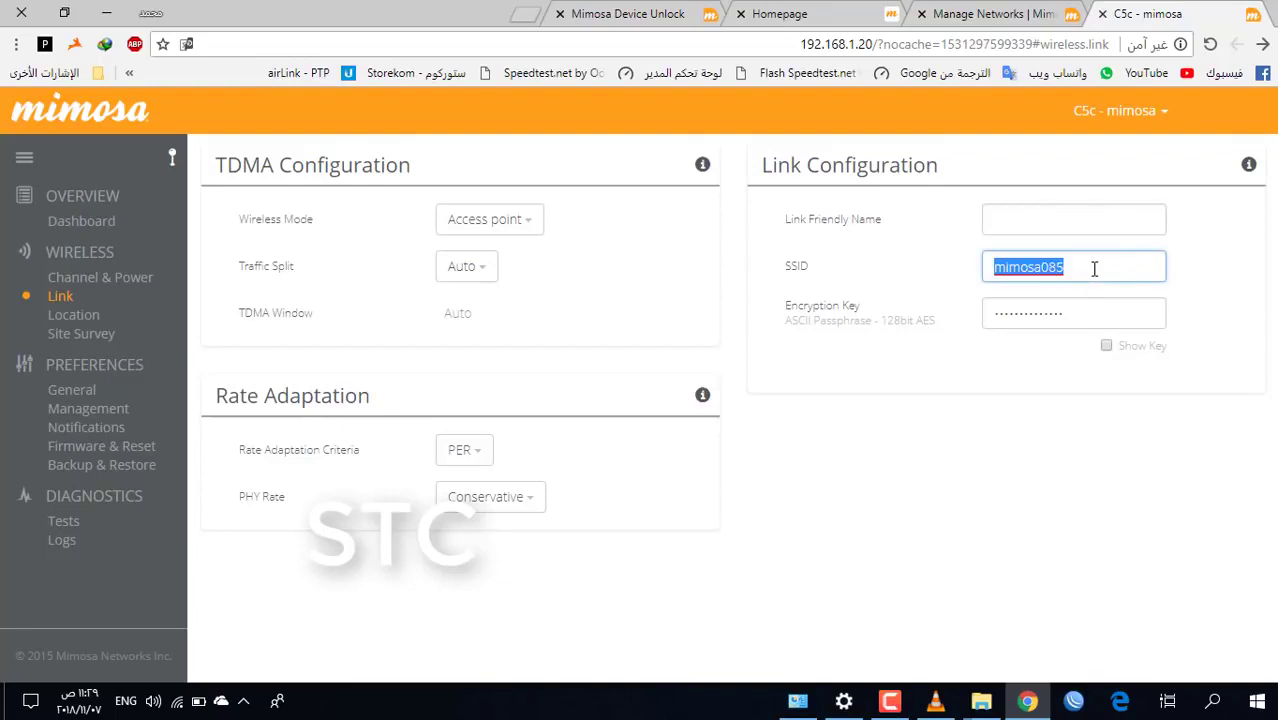
{"action": "key", "text": "BackSpace"}
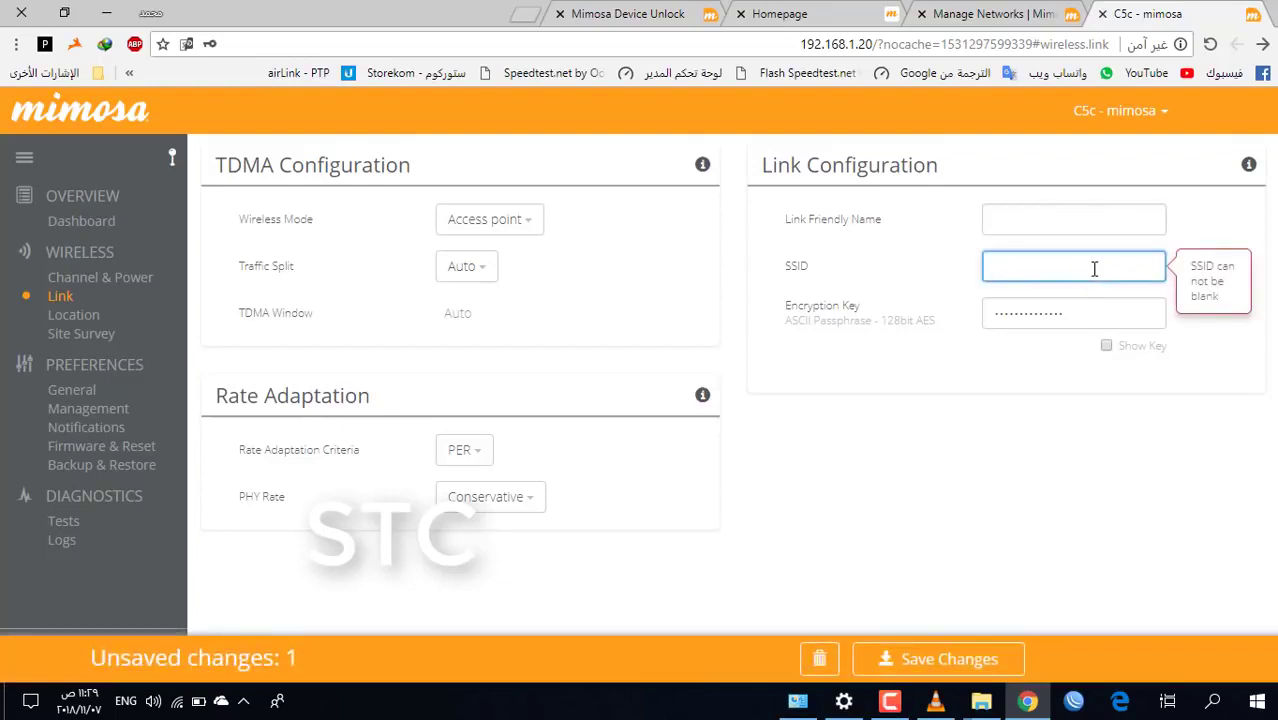
{"action": "type", "text": "AMMAR"}
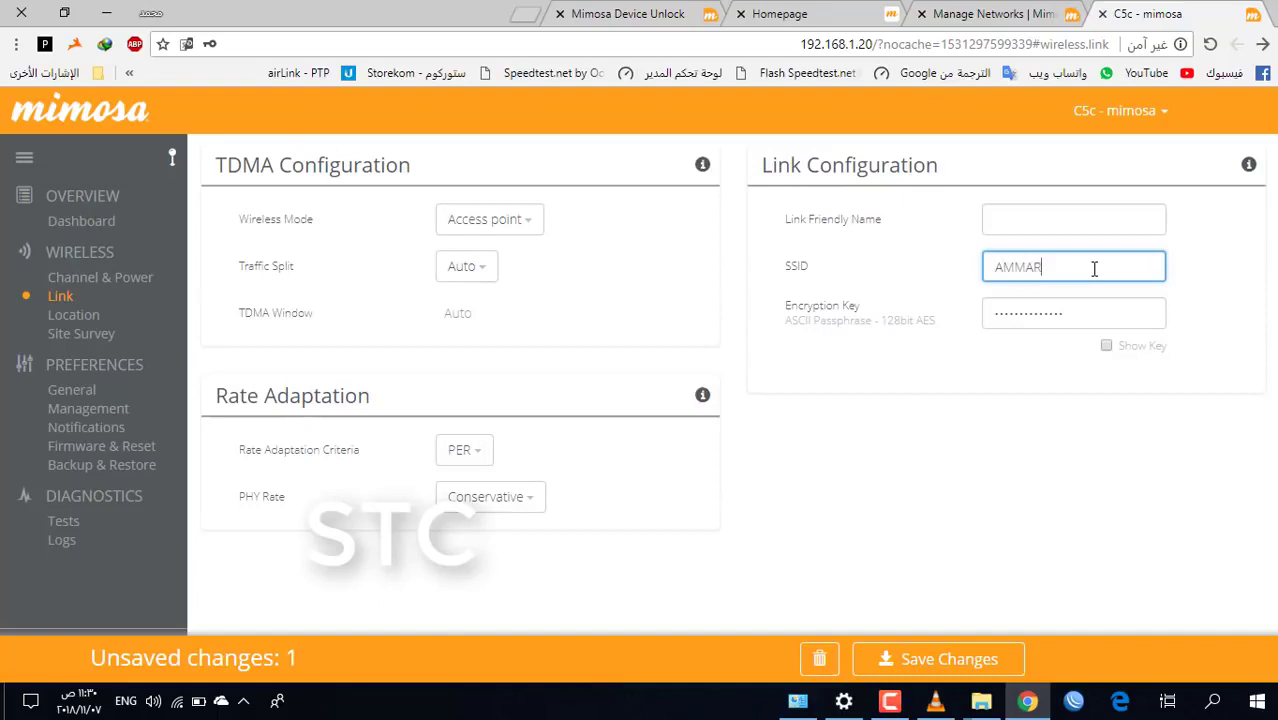
{"action": "left_click", "coordinate": [1106, 346]}
{"action": "double_click", "coordinate": [1110, 316]}
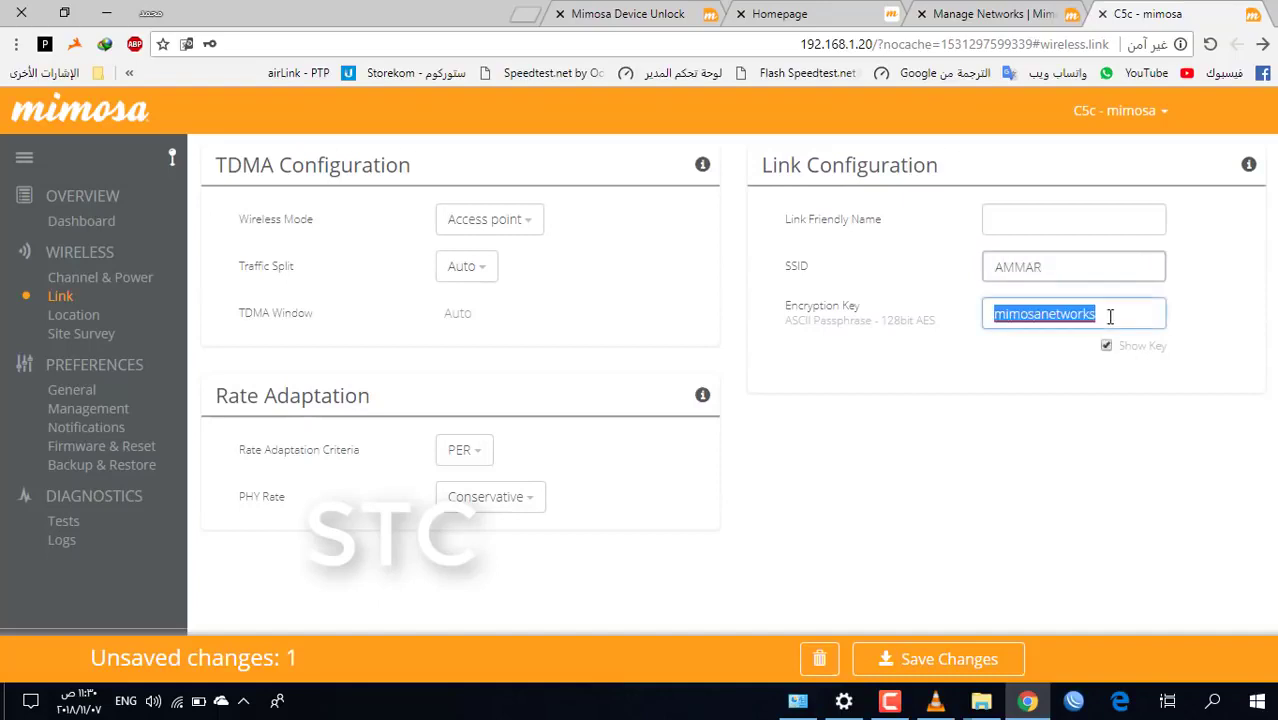
{"action": "key", "text": "BackSpace"}
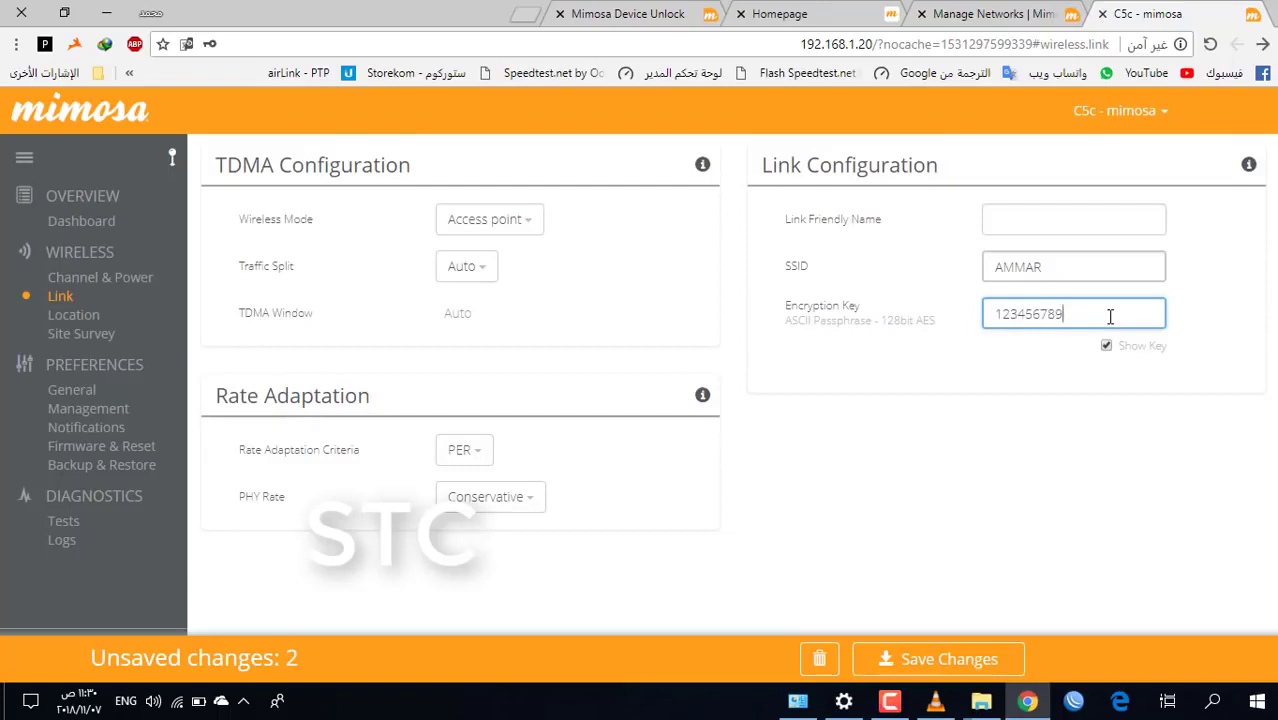
{"action": "left_click", "coordinate": [924, 661]}
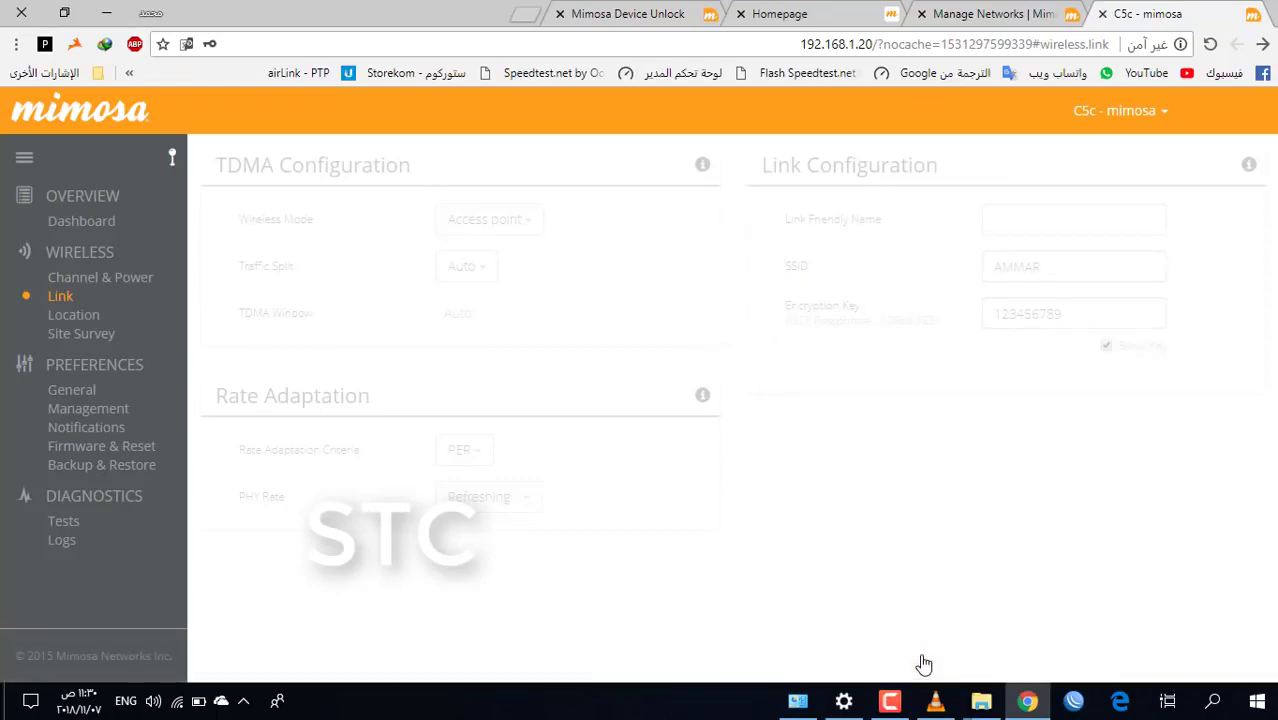
On Channel & Power, set the channel width to 1x80, dismissing Chrome's save-password offer
{"action": "left_click", "coordinate": [127, 284]}
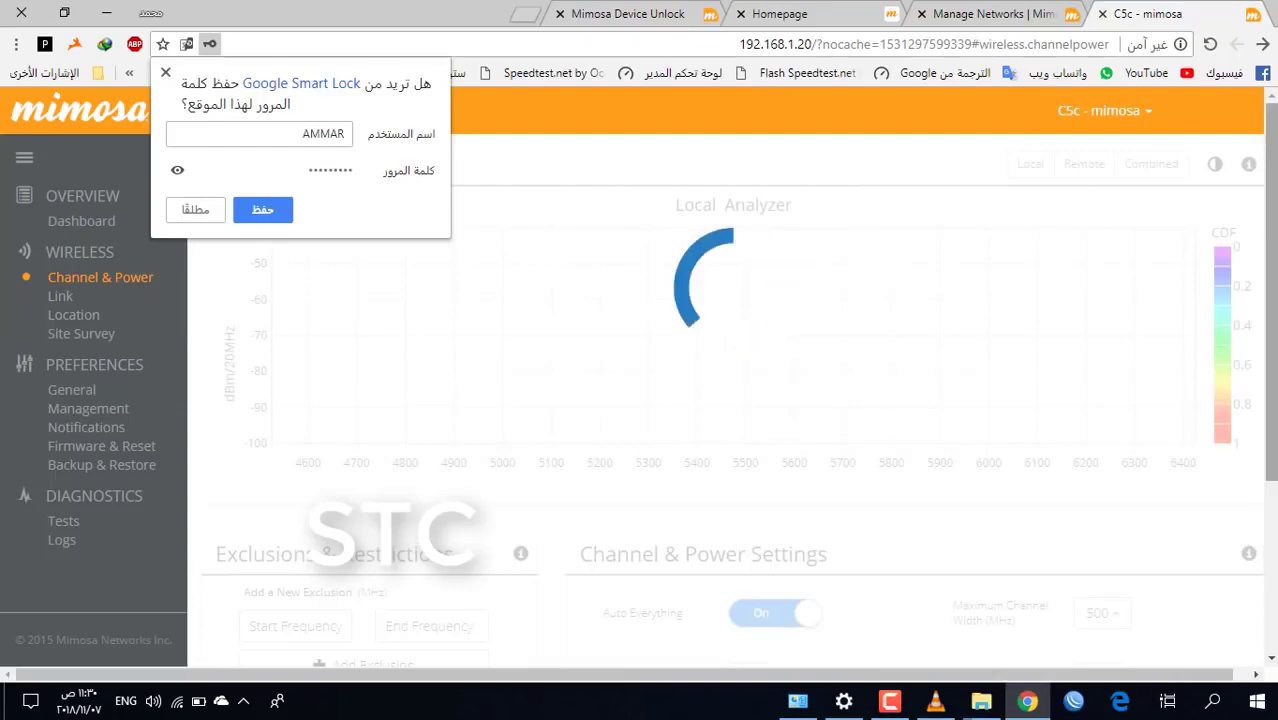
{"action": "left_click", "coordinate": [166, 76]}
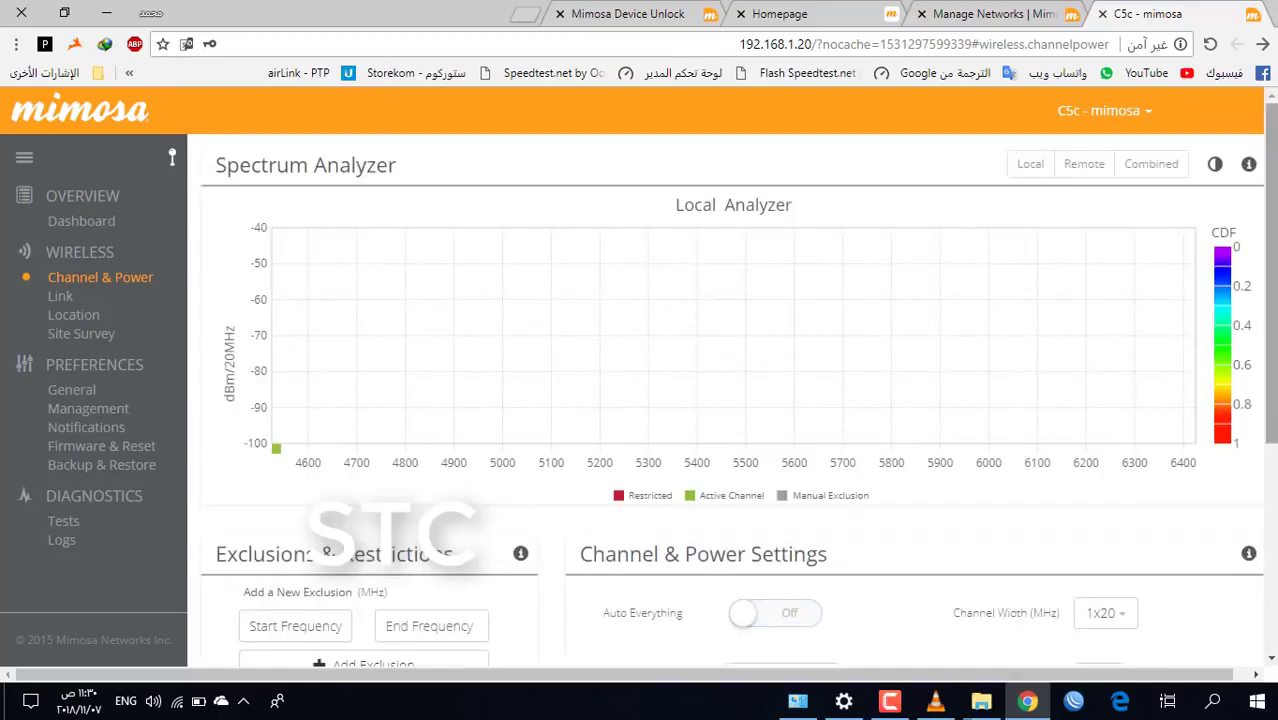
{"action": "scroll", "coordinate": [1141, 303], "scroll_direction": "down", "scroll_amount": 4}
{"action": "left_click", "coordinate": [1105, 260]}
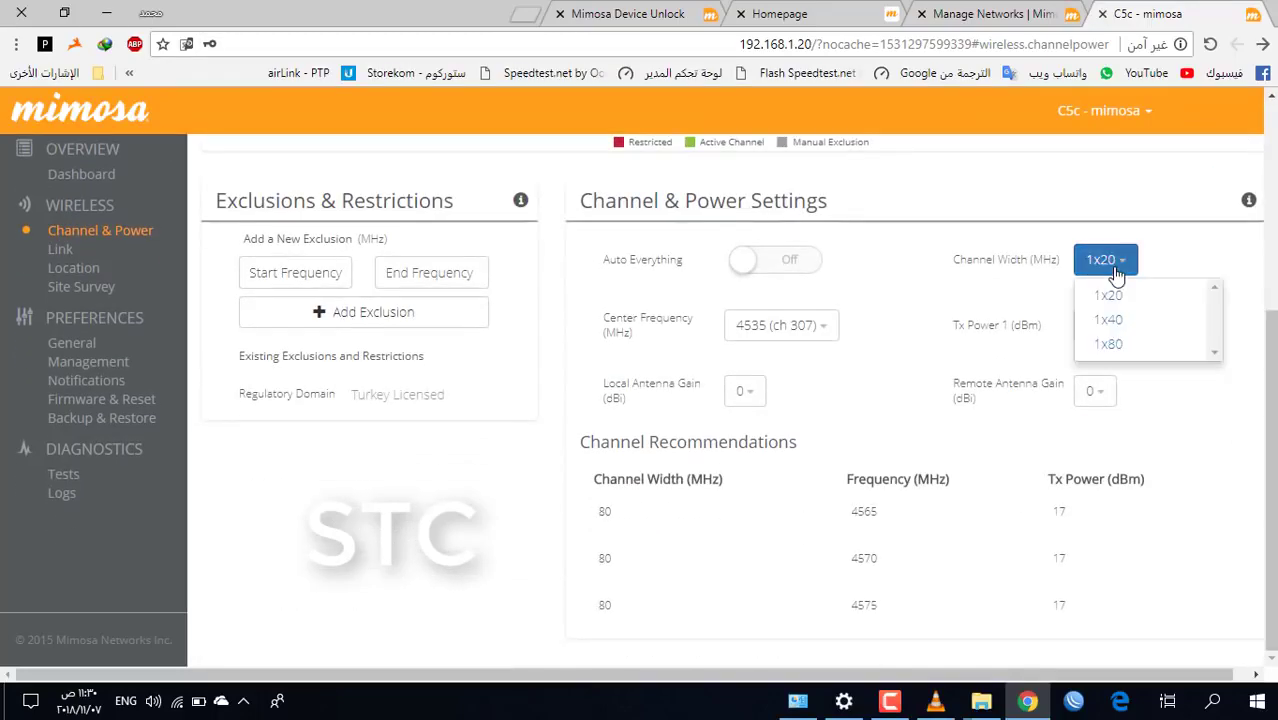
{"action": "left_click", "coordinate": [1132, 345]}
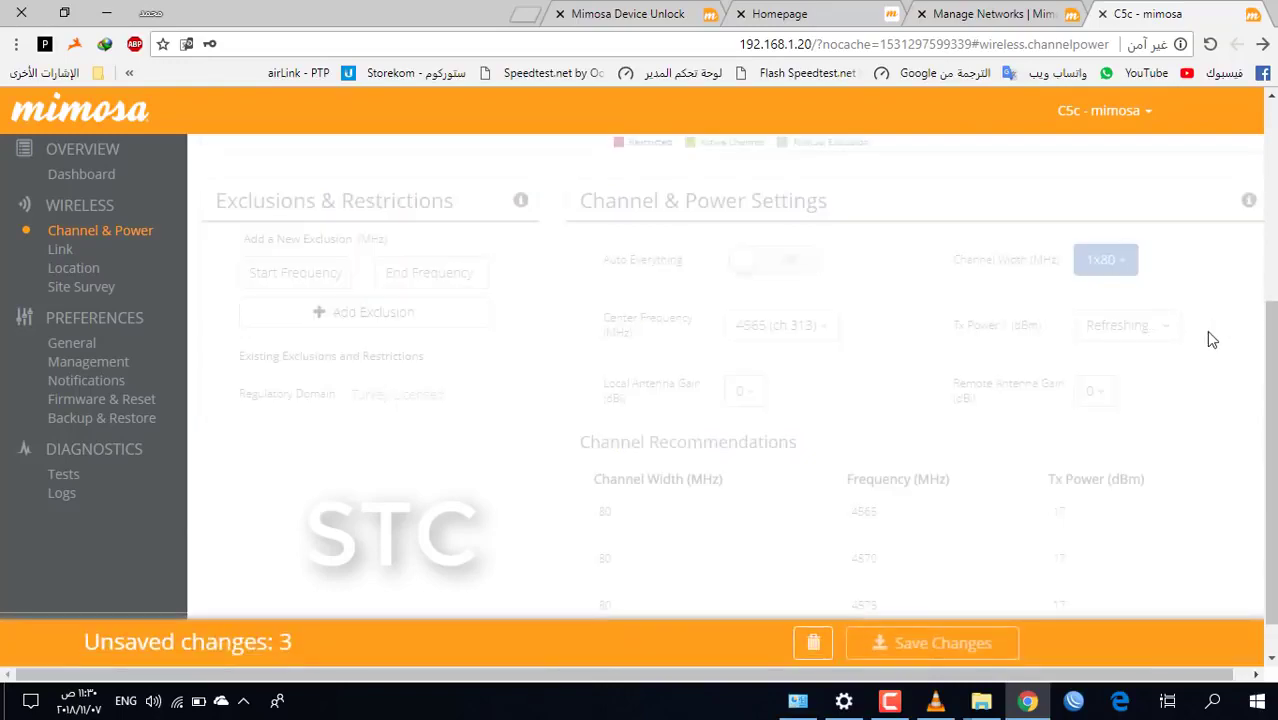
Set the centre frequency to 6300 (ch 280)
{"action": "scroll", "coordinate": [747, 234], "scroll_direction": "up", "scroll_amount": 3}
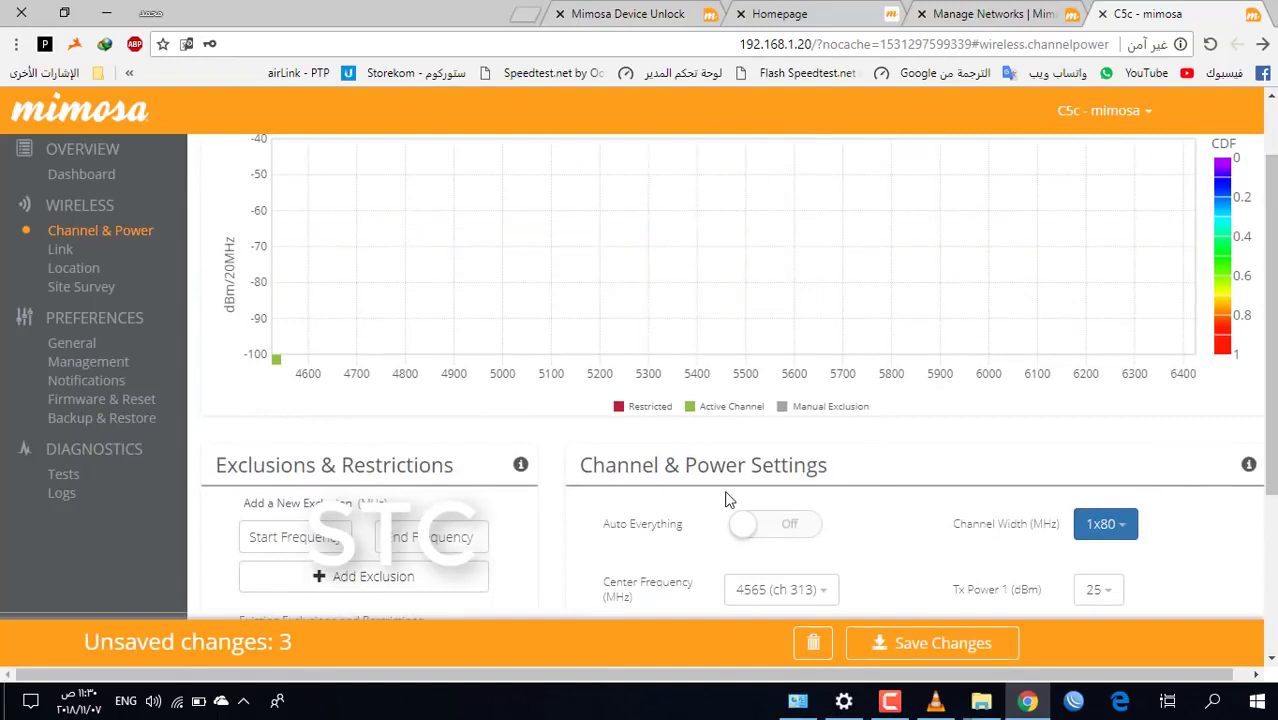
{"action": "scroll", "coordinate": [913, 488], "scroll_direction": "down", "scroll_amount": 3}
{"action": "left_click", "coordinate": [818, 369]}
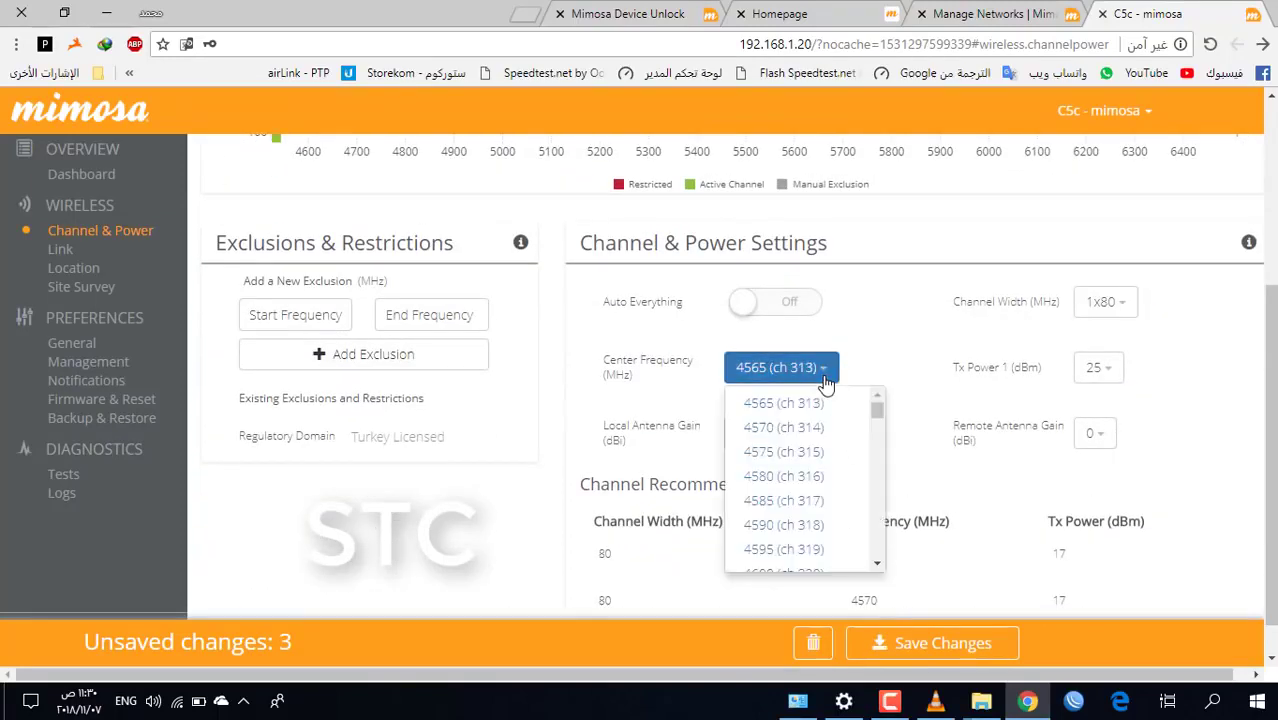
{"action": "left_click_drag", "start_coordinate": [877, 420], "coordinate": [878, 555]}
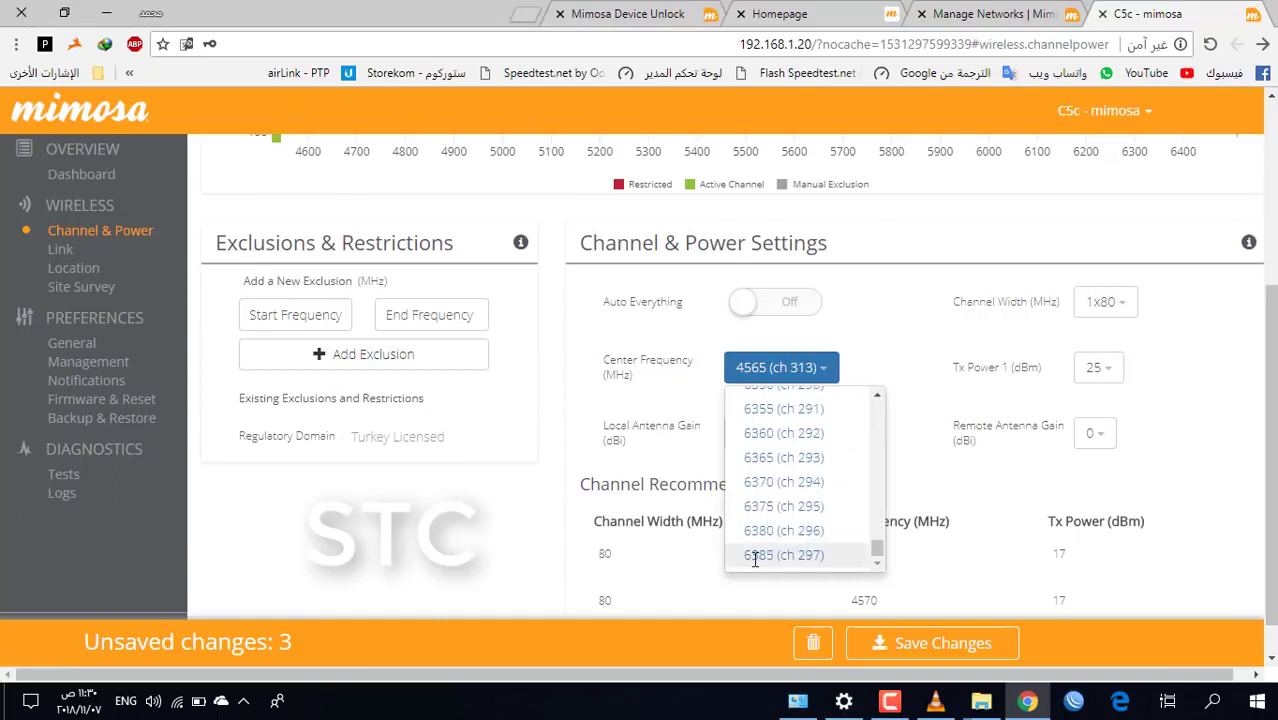
{"action": "left_click", "coordinate": [909, 314]}
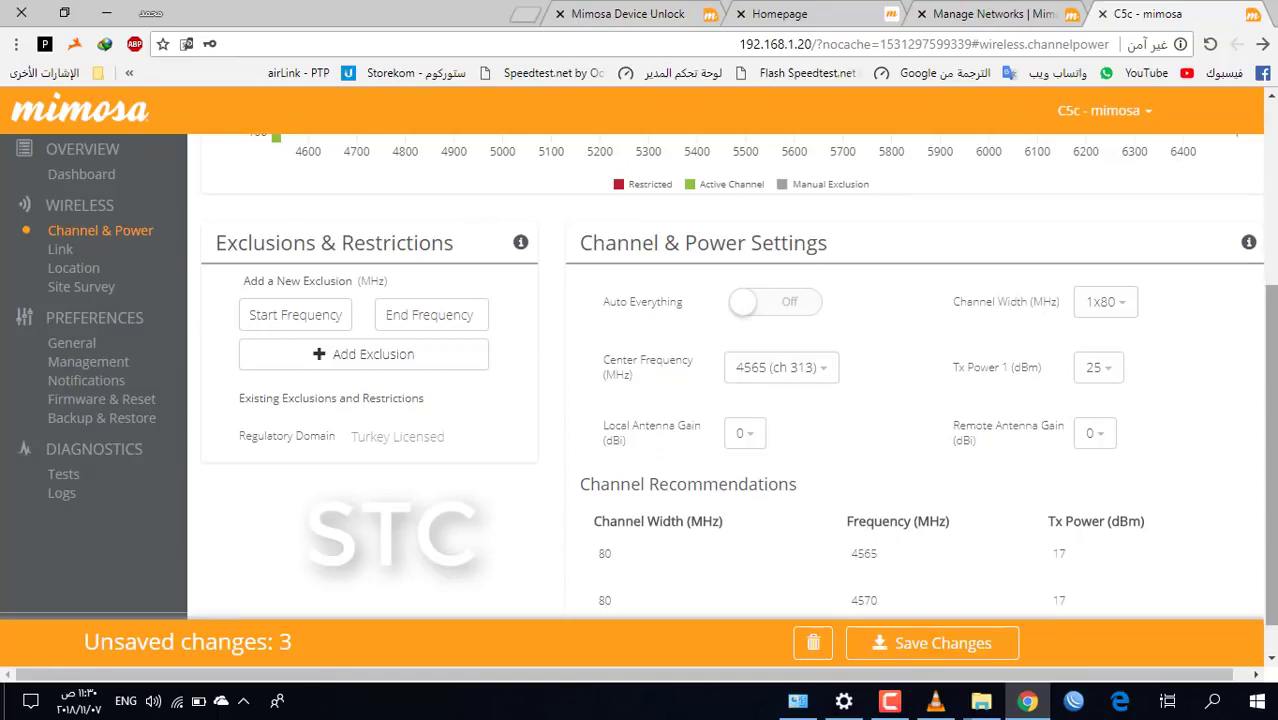
{"action": "scroll", "coordinate": [1275, 352], "scroll_direction": "up", "scroll_amount": 1}
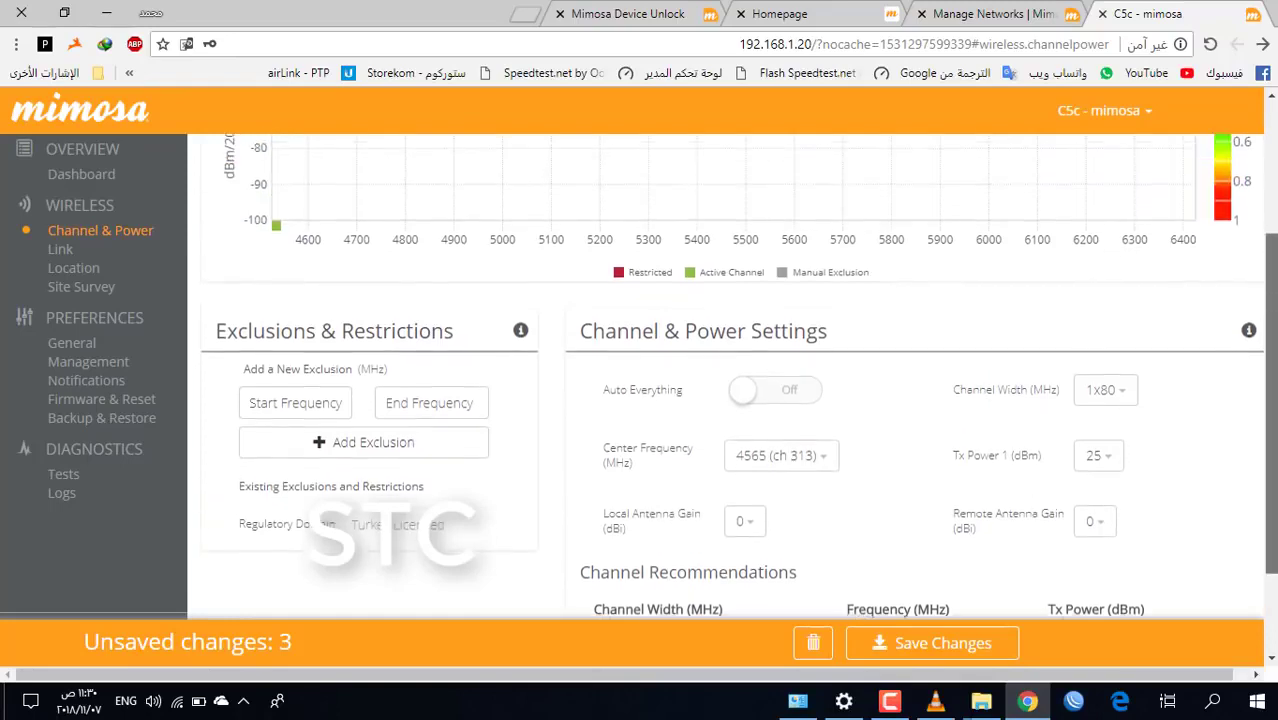
{"action": "scroll", "coordinate": [1275, 352], "scroll_direction": "down", "scroll_amount": 2}
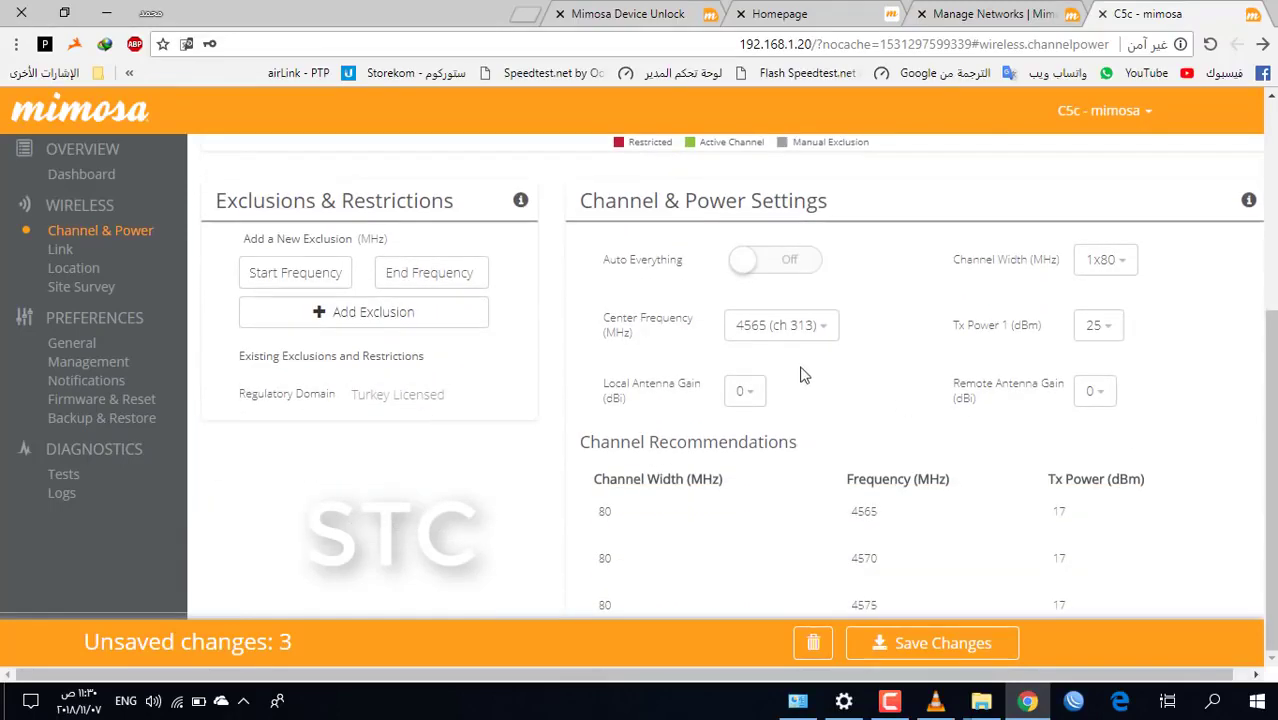
{"action": "left_click", "coordinate": [800, 335]}
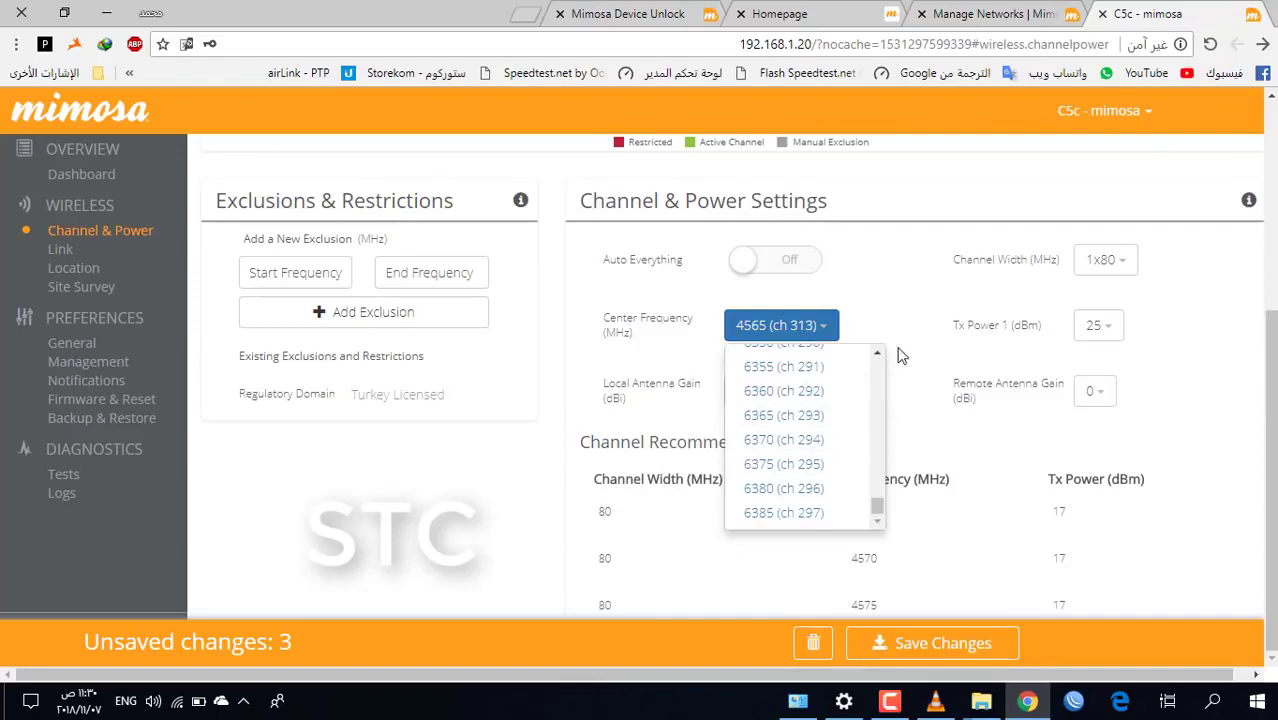
{"action": "mouse_move", "coordinate": [879, 508]}
{"action": "left_mouse_down"}
{"action": "mouse_move", "coordinate": [879, 456]}
{"action": "mouse_move", "coordinate": [878, 504]}
{"action": "left_mouse_up"}
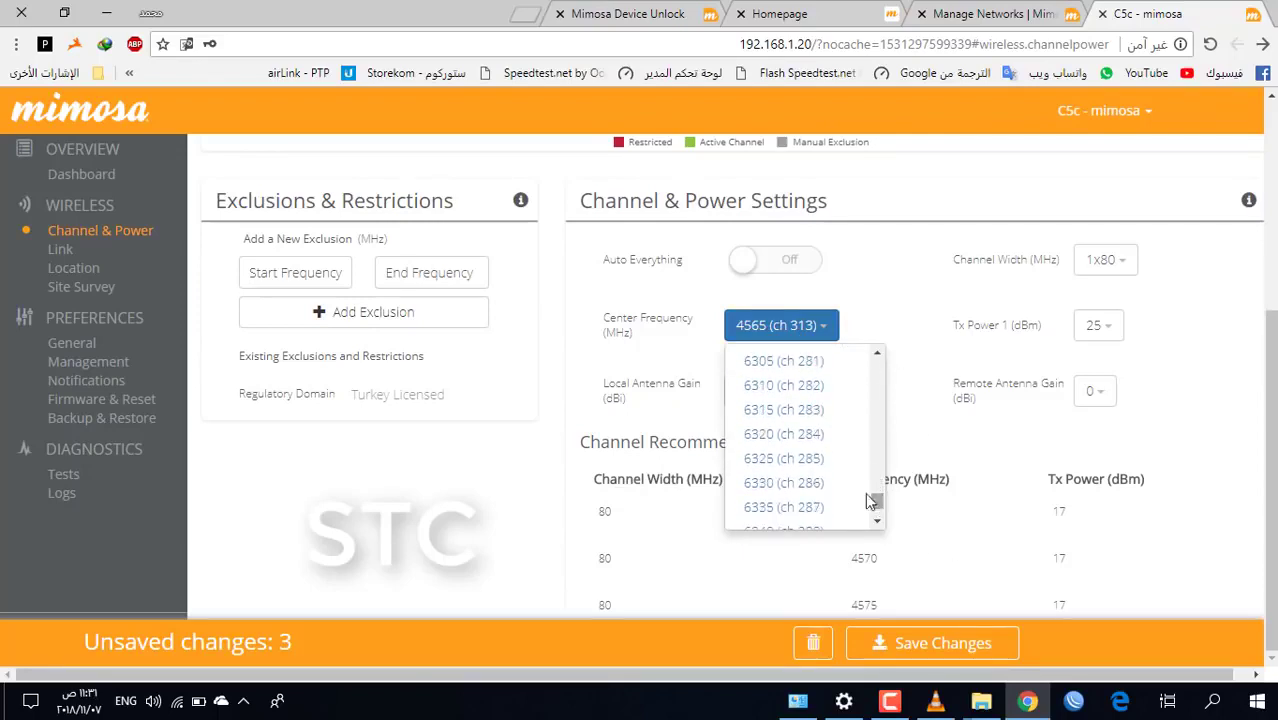
{"action": "left_click", "coordinate": [877, 353]}
{"action": "left_click", "coordinate": [770, 374]}
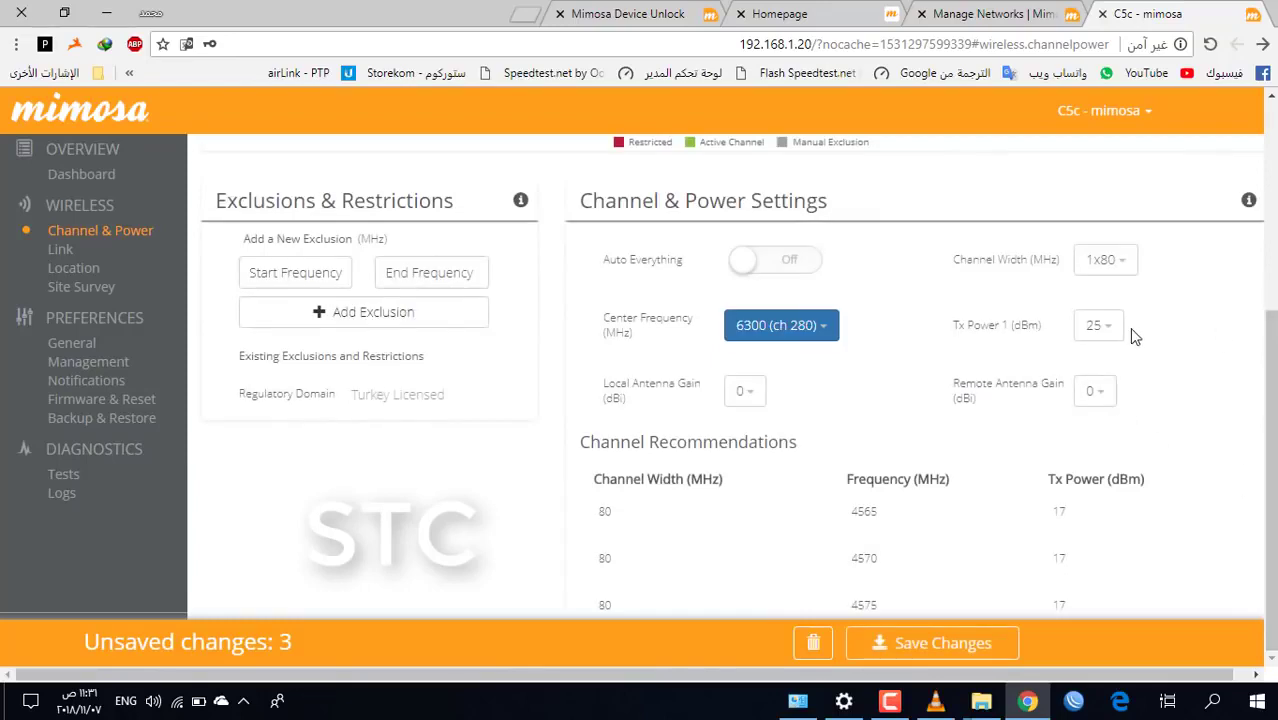
Keep Tx power at 25 dBm and save the channel and power changes
{"action": "left_click", "coordinate": [1110, 328]}
{"action": "left_click_drag", "start_coordinate": [1222, 378], "coordinate": [1228, 499]}
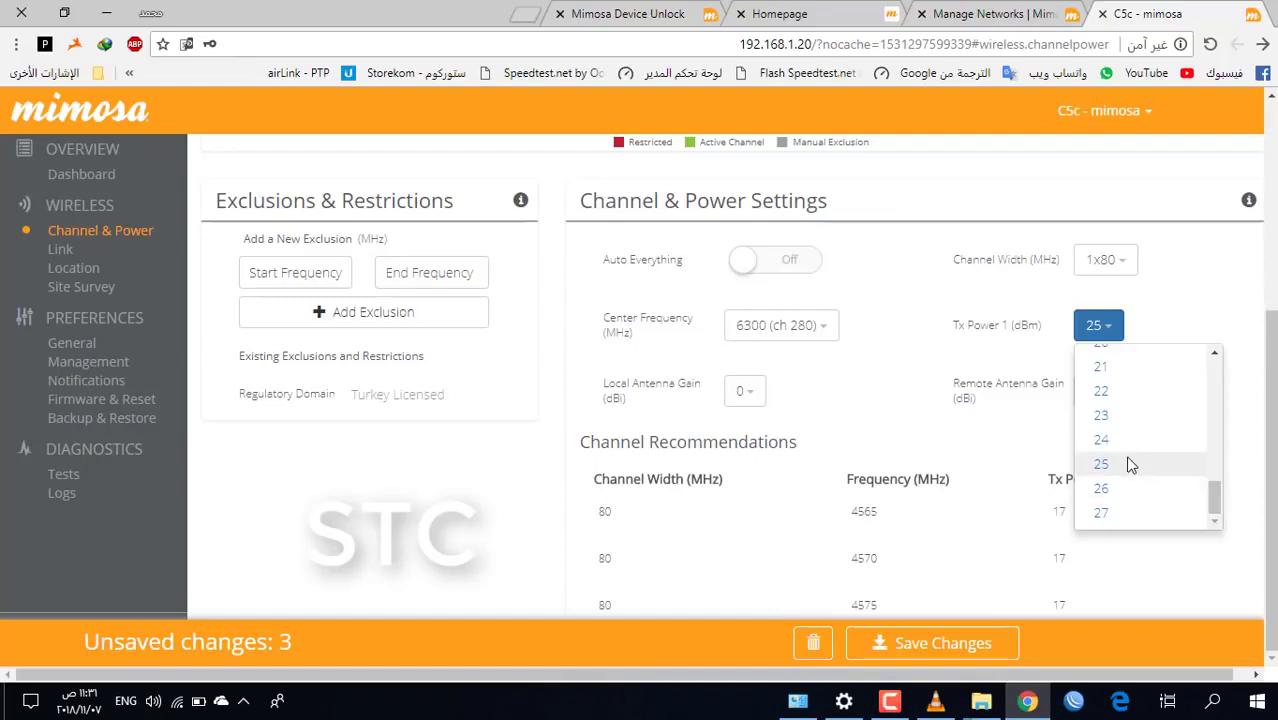
{"action": "left_click", "coordinate": [1101, 464]}
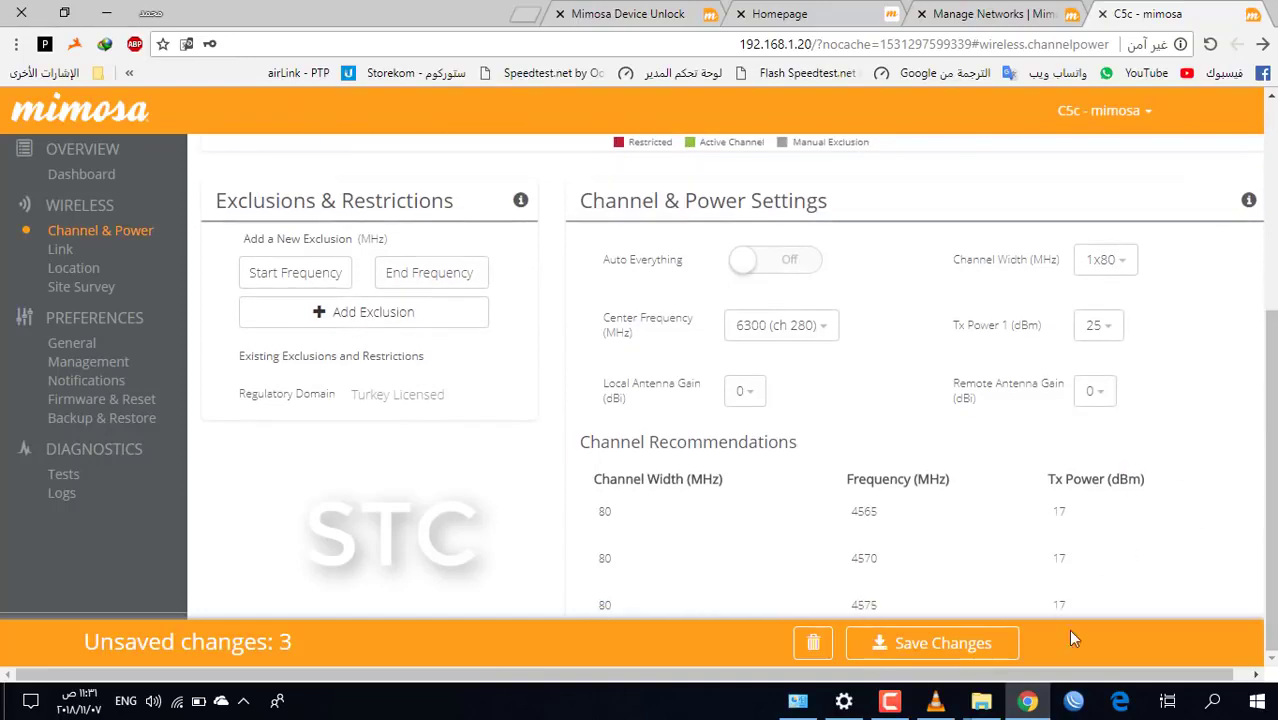
{"action": "left_click", "coordinate": [938, 655]}
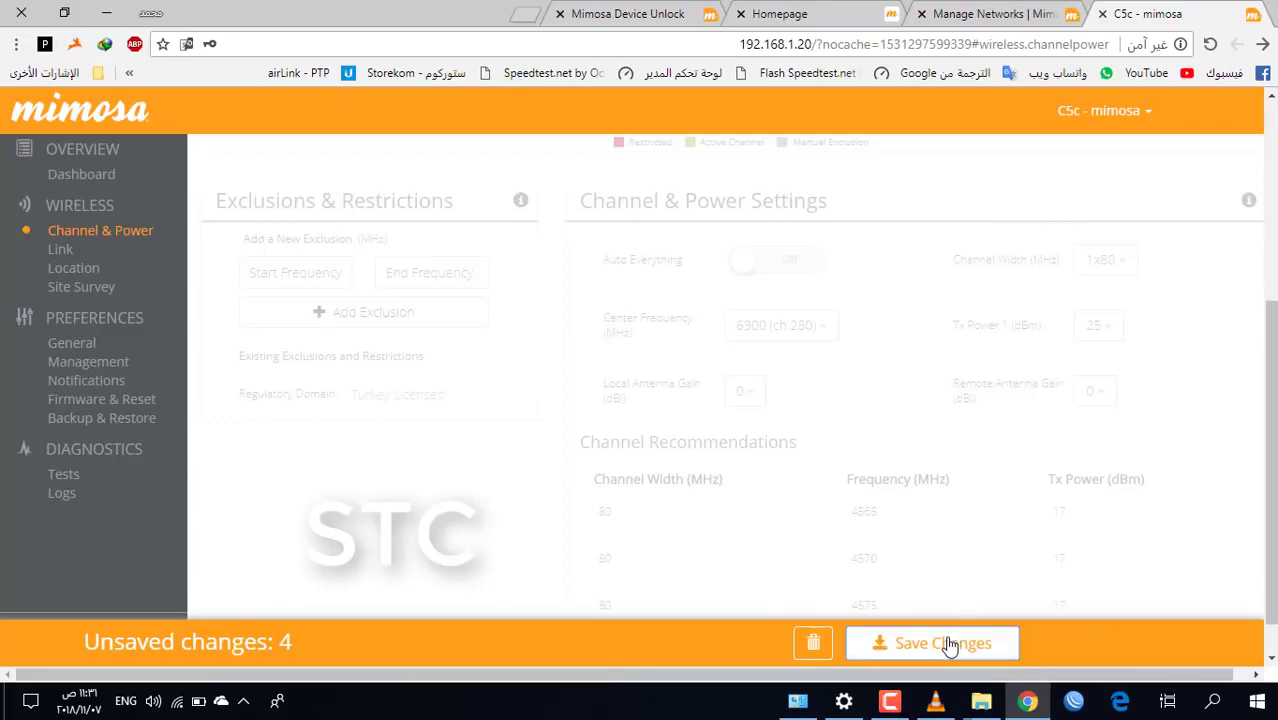
{"action": "left_click", "coordinate": [950, 646]}
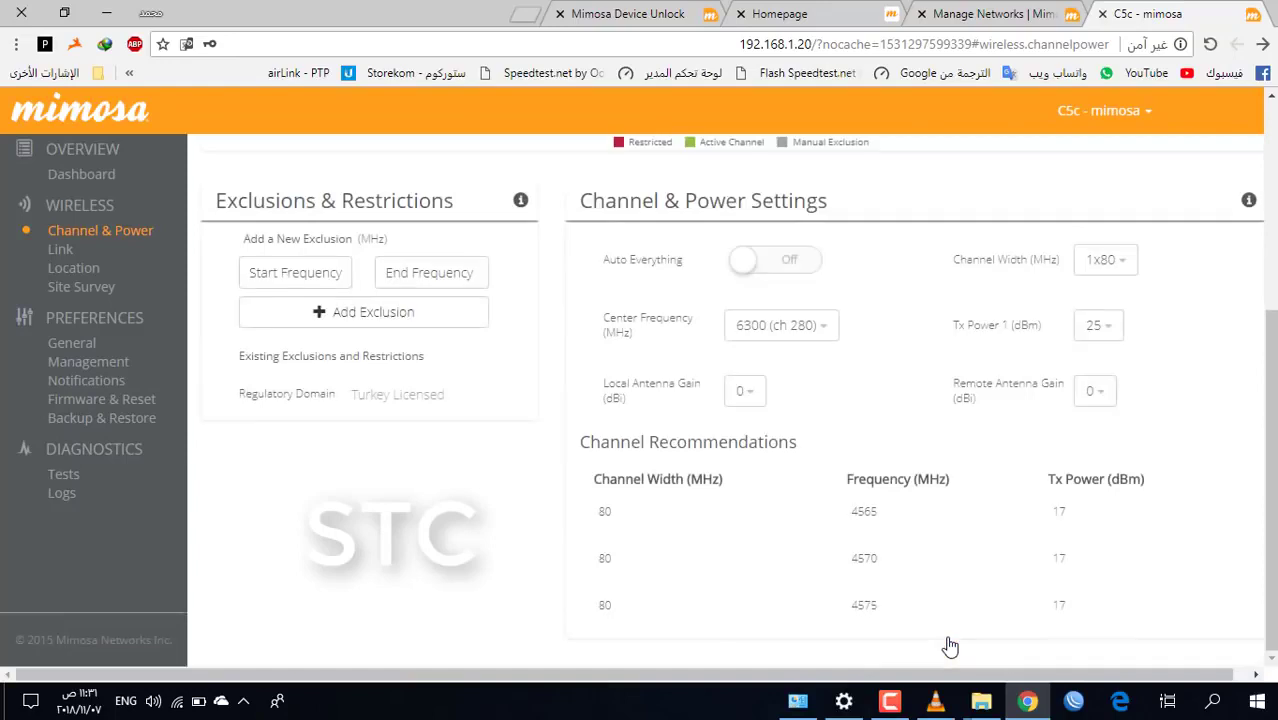
In Management preferences, set a static IP of 192.168.1.80, clear both DNS fields, and save
{"action": "left_click", "coordinate": [103, 362]}
{"action": "scroll", "coordinate": [595, 93], "scroll_direction": "up", "scroll_amount": 3}
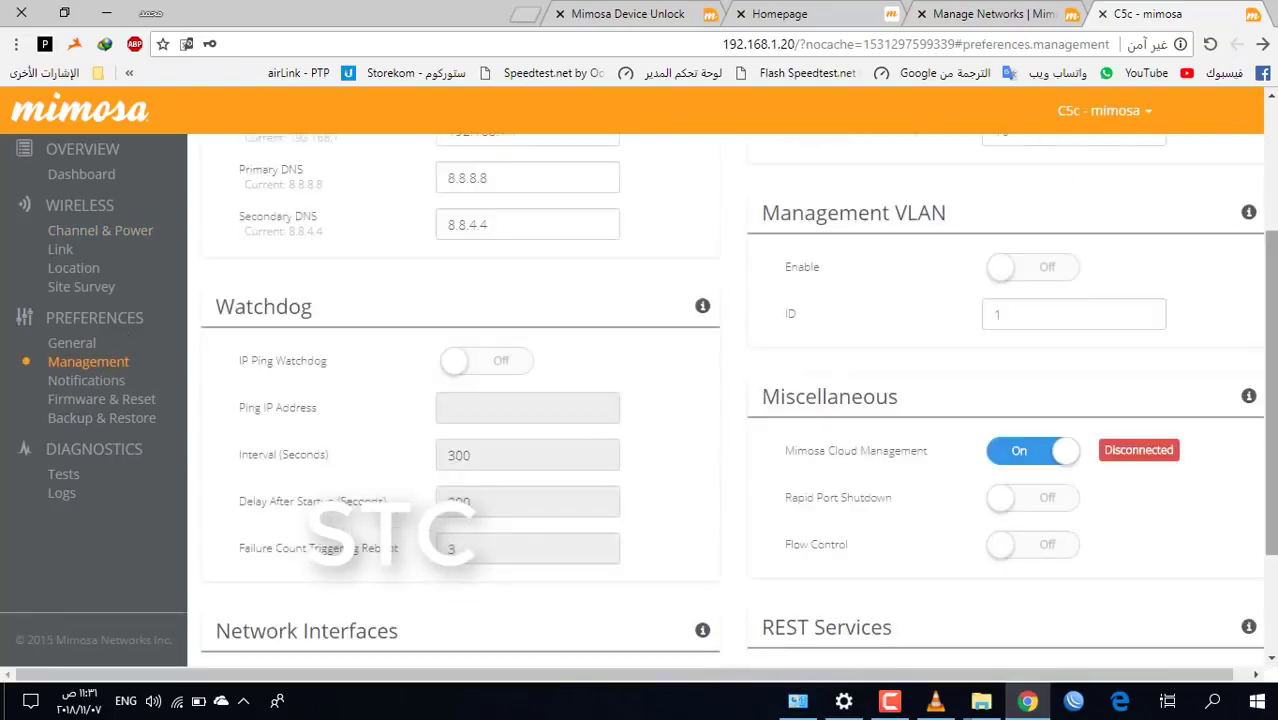
{"action": "left_click", "coordinate": [540, 160]}
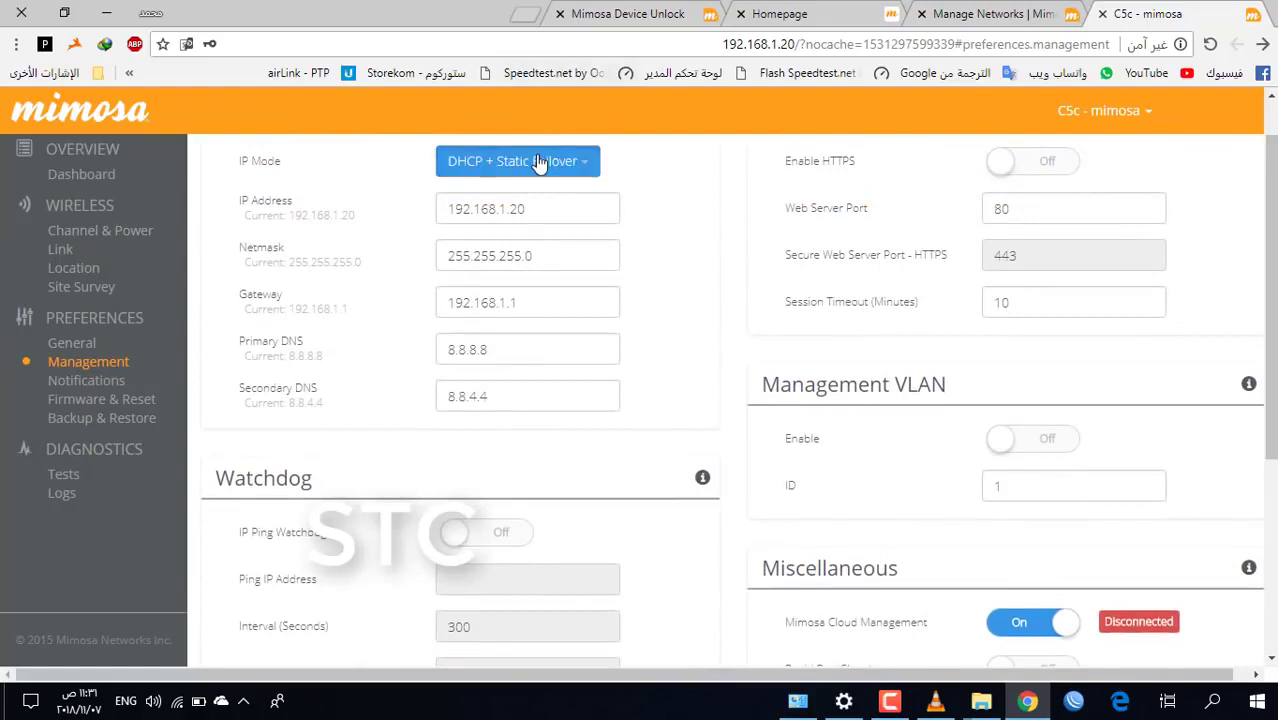
{"action": "left_click", "coordinate": [540, 197]}
{"action": "left_click", "coordinate": [556, 206]}
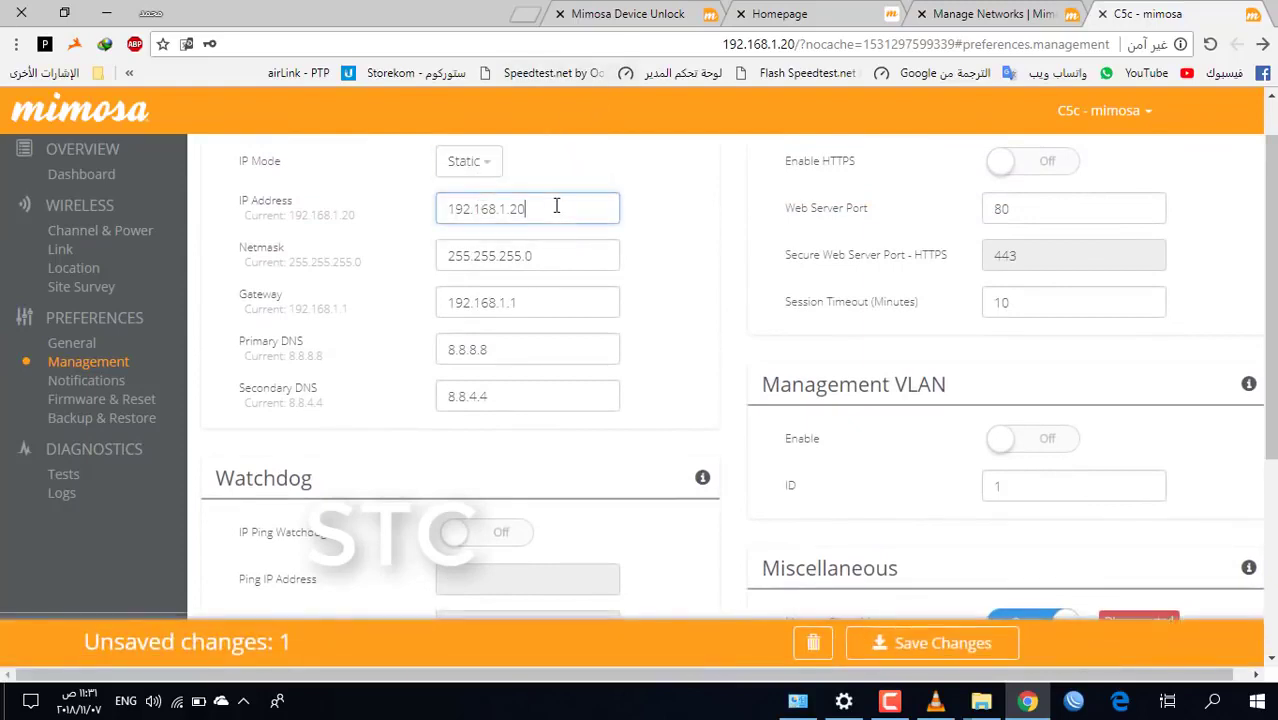
{"action": "key", "text": "BackSpace"}
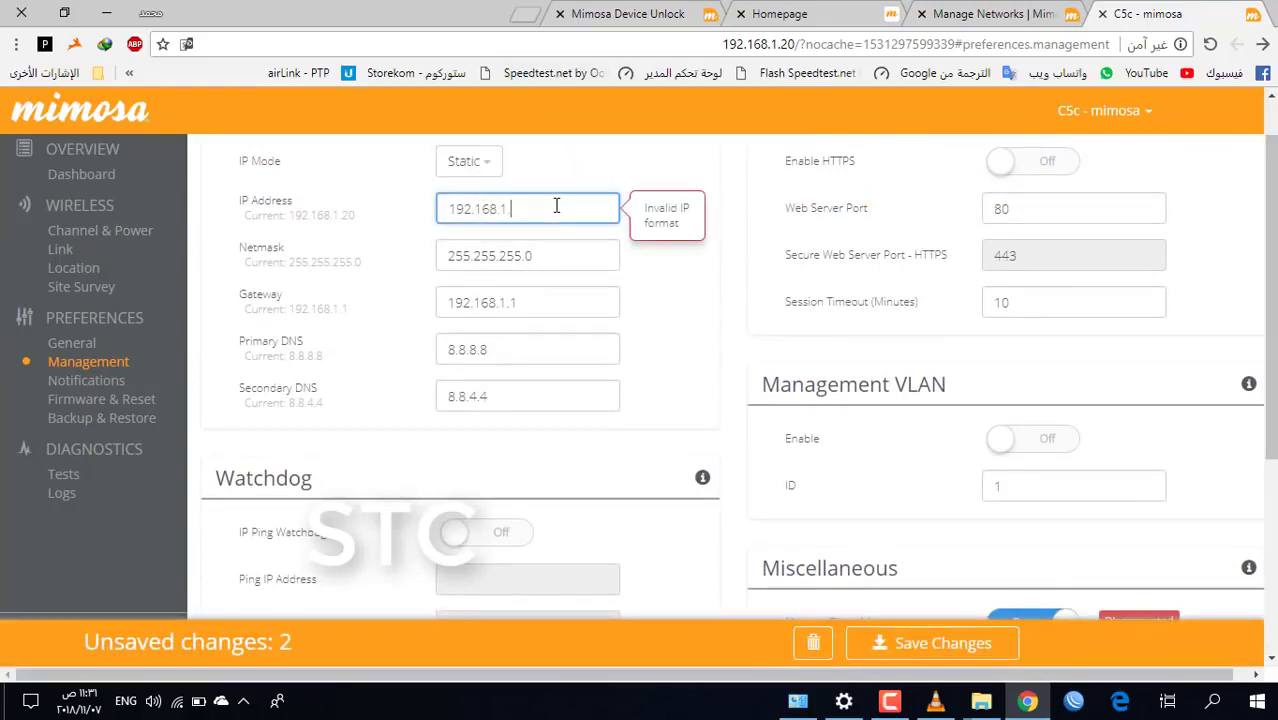
{"action": "type", "text": "80"}
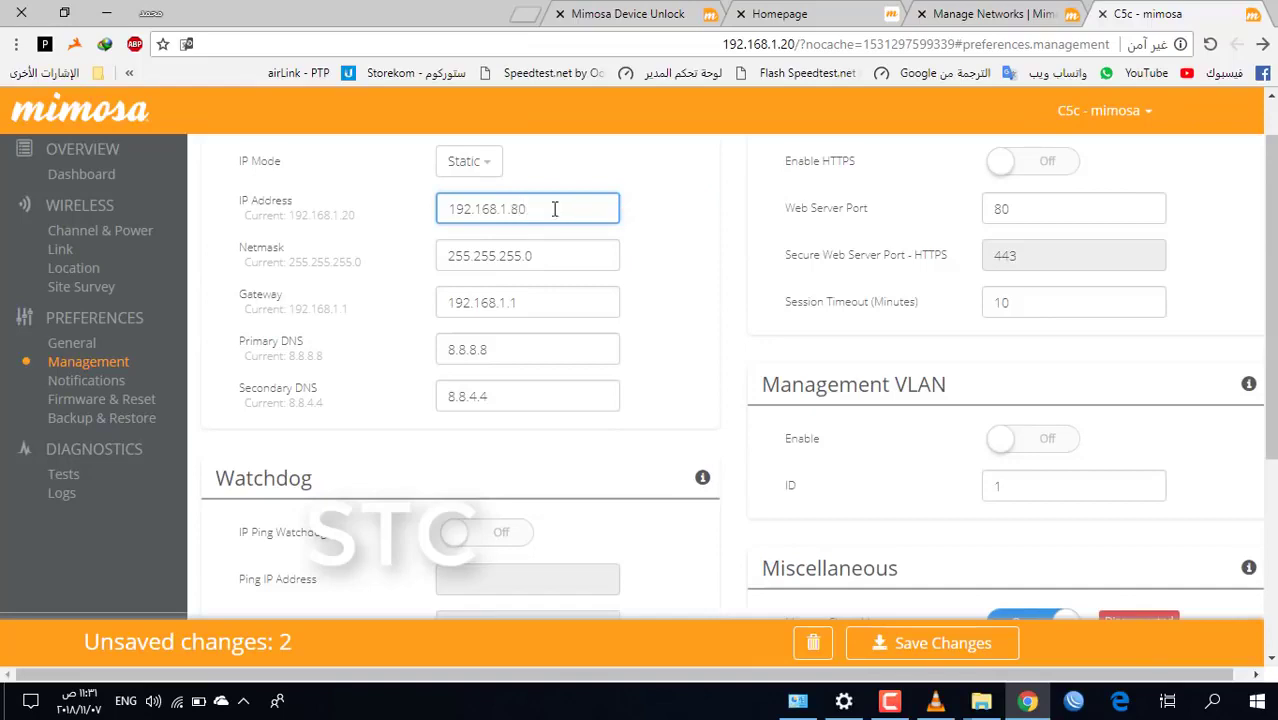
{"action": "double_click", "coordinate": [500, 351]}
{"action": "key", "text": "BackSpace"}
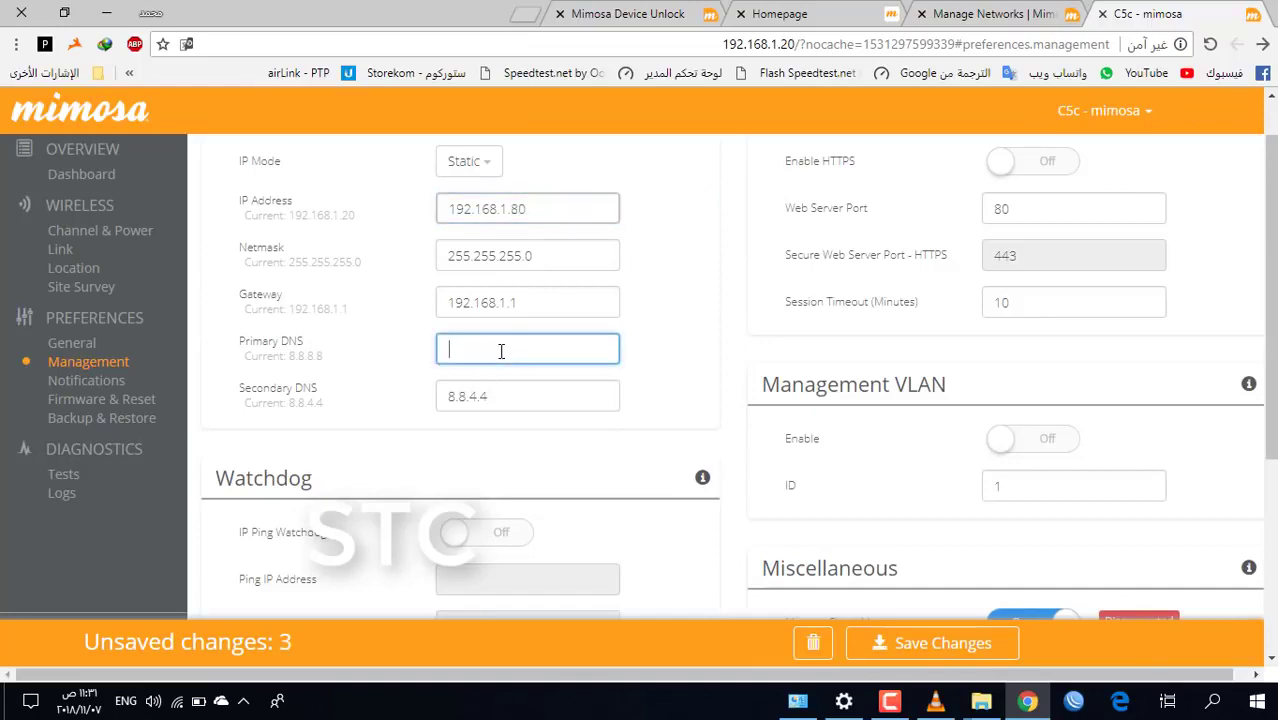
{"action": "double_click", "coordinate": [500, 405]}
{"action": "key", "text": "BackSpace"}
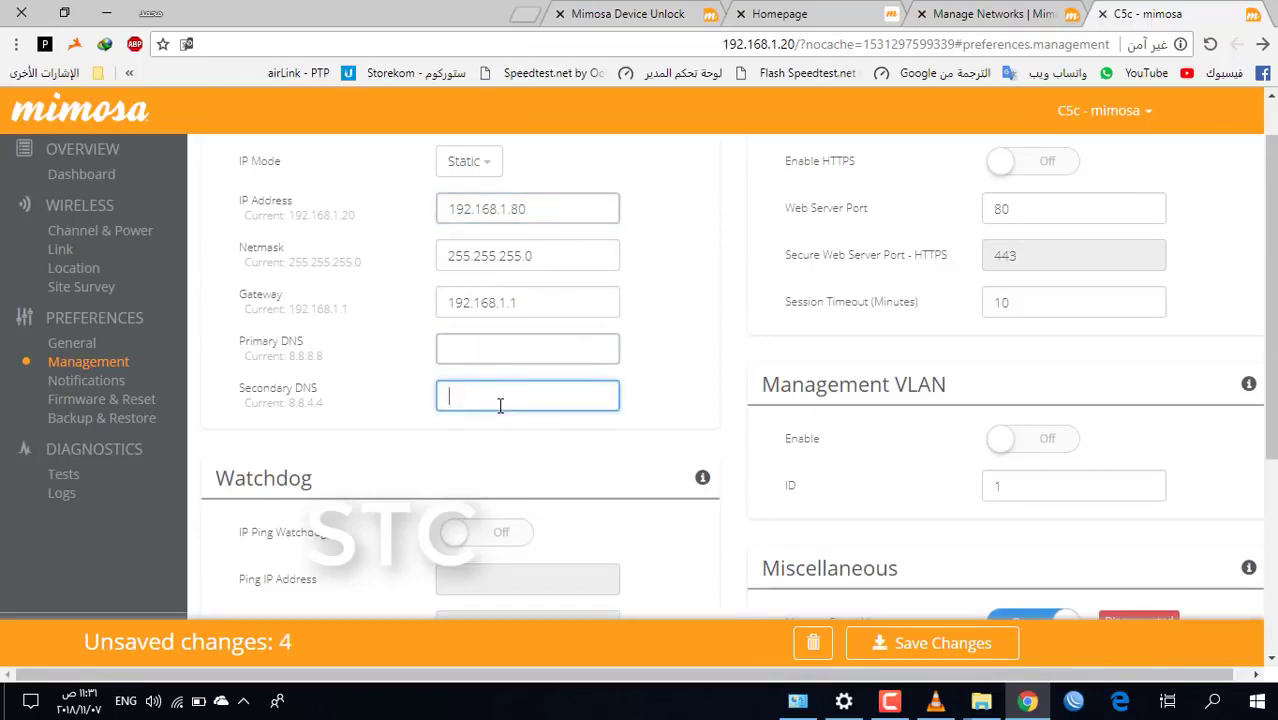
{"action": "left_click", "coordinate": [943, 642]}
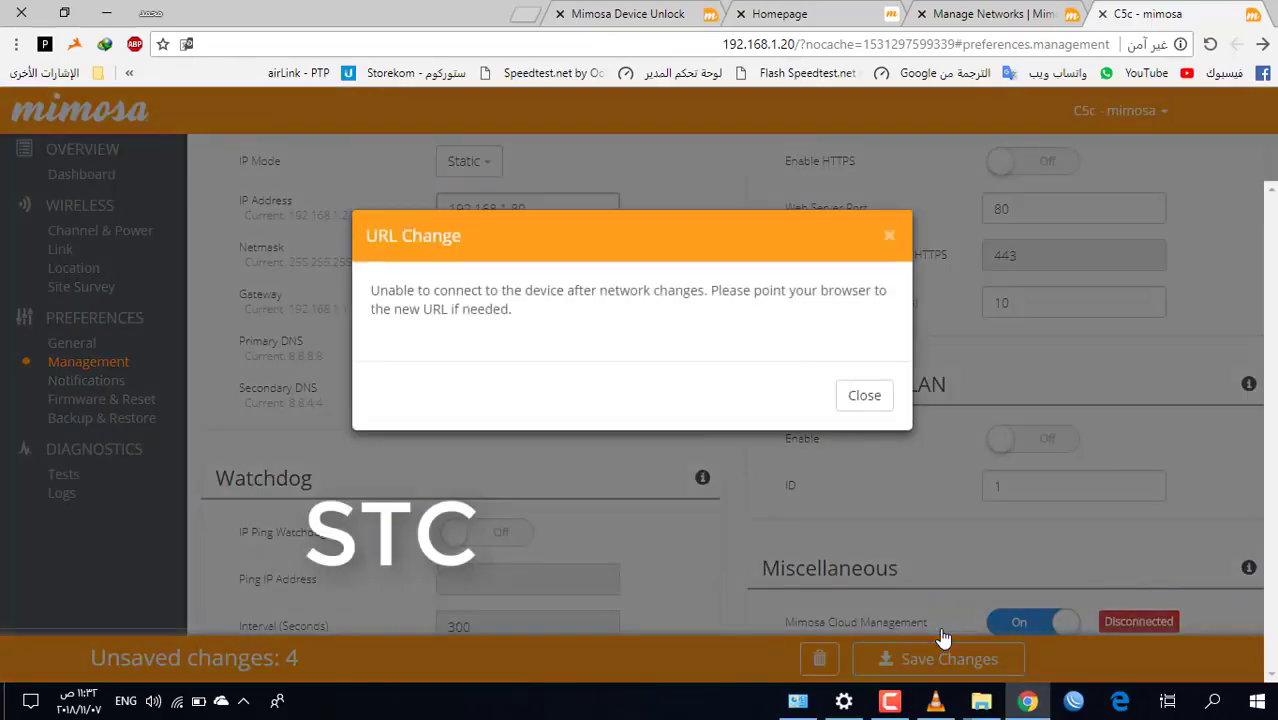
Reload the radio at 192.168.1.80, log in with the device password, and check the dashboard
{"action": "left_click", "coordinate": [889, 236]}
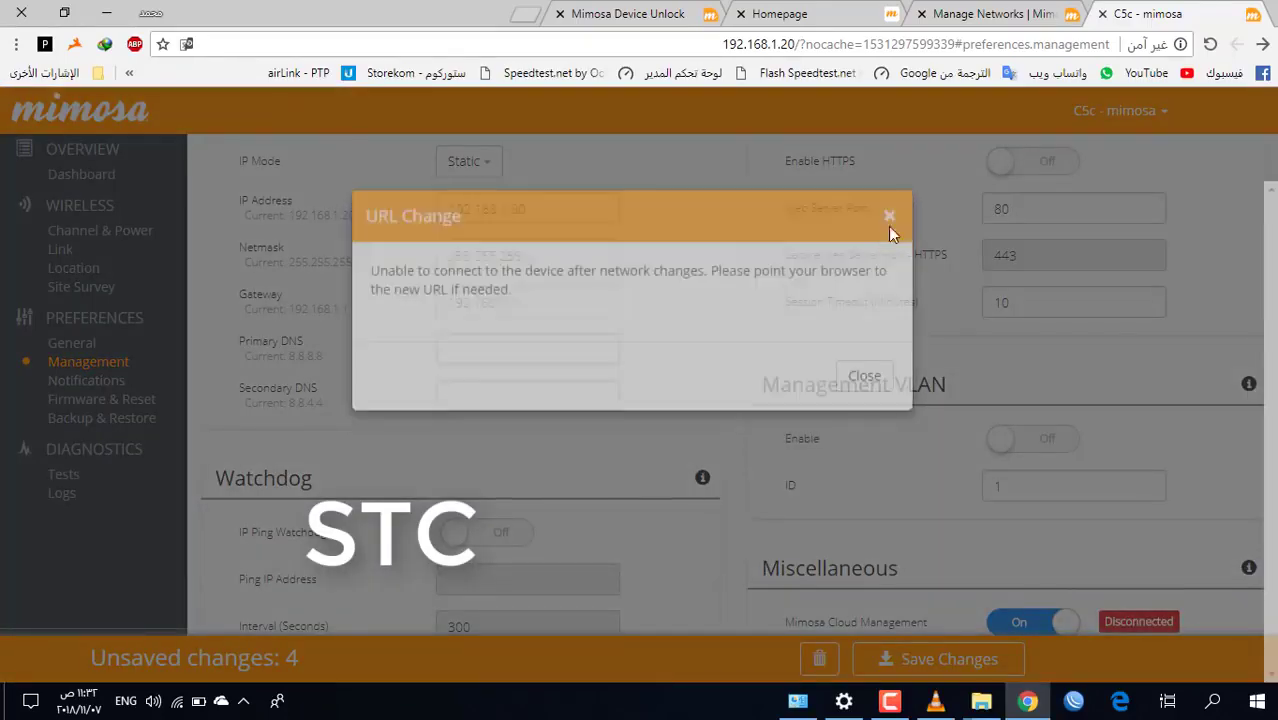
{"action": "left_click", "coordinate": [783, 44]}
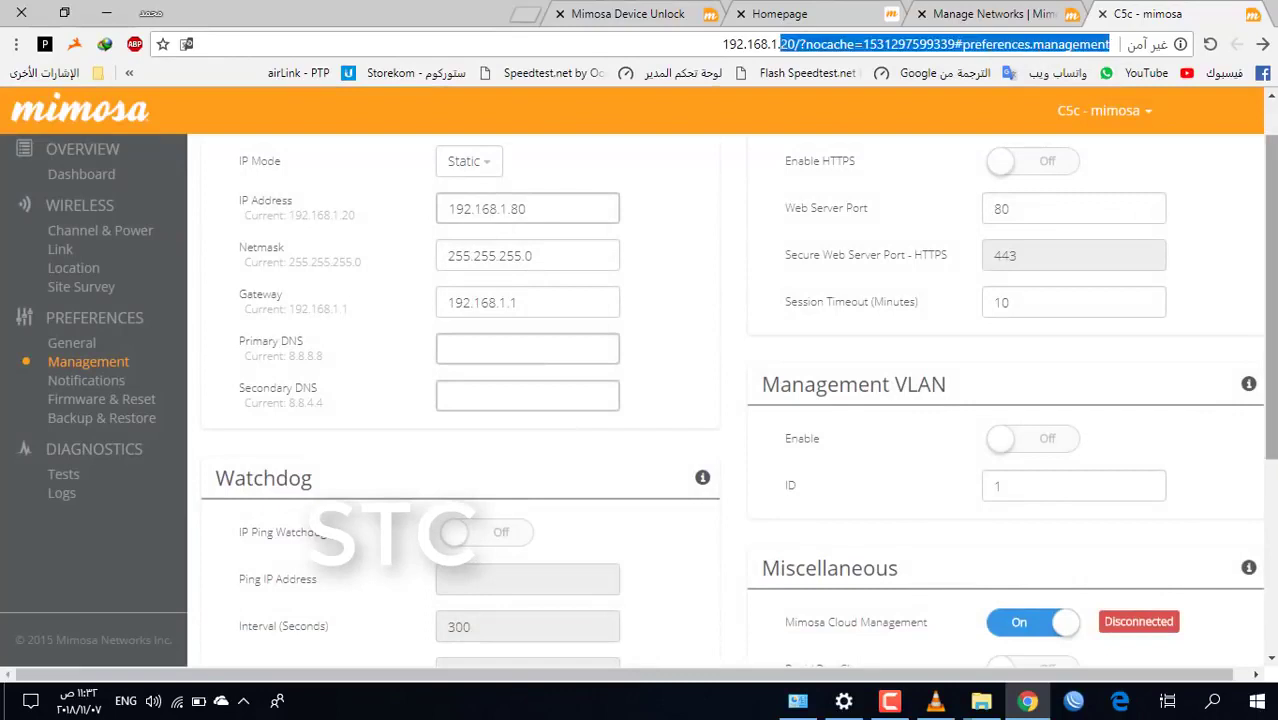
{"action": "type", "text": "192.168.1.80"}
{"action": "key", "text": "Return"}
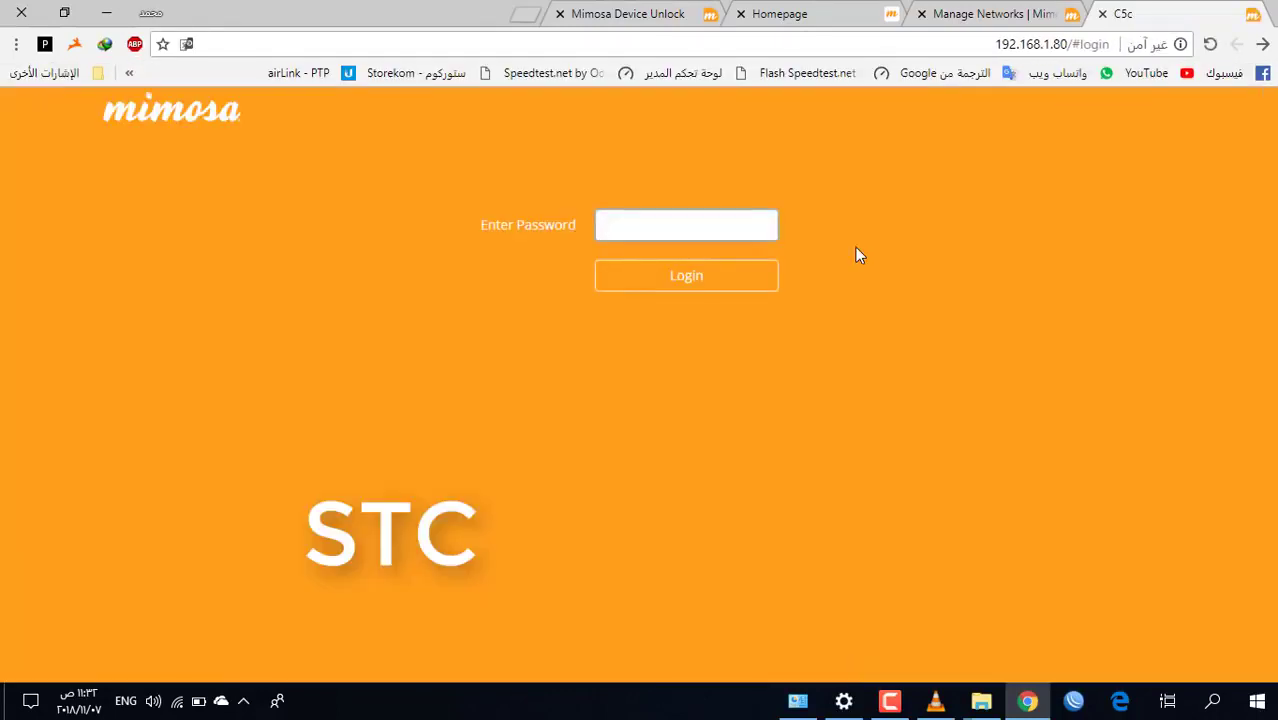
{"action": "type", "text": "mimosa"}
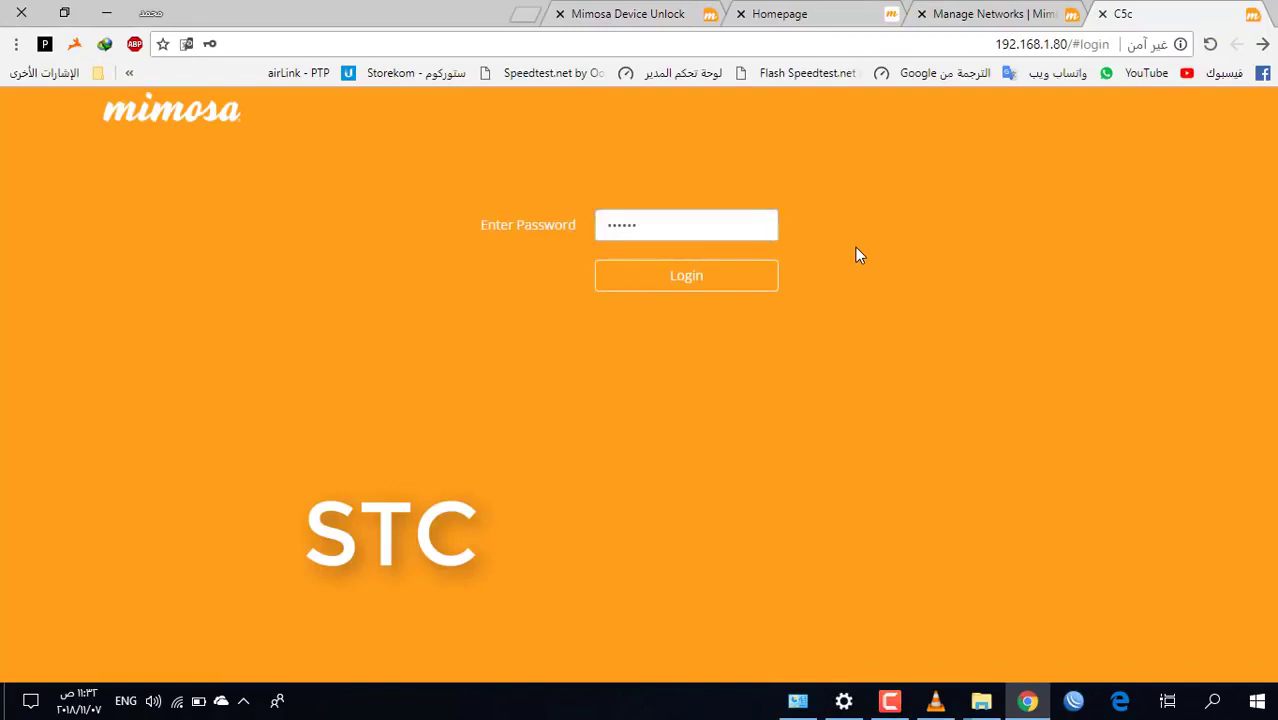
{"action": "key", "text": "Return"}
{"action": "left_click", "coordinate": [603, 344]}
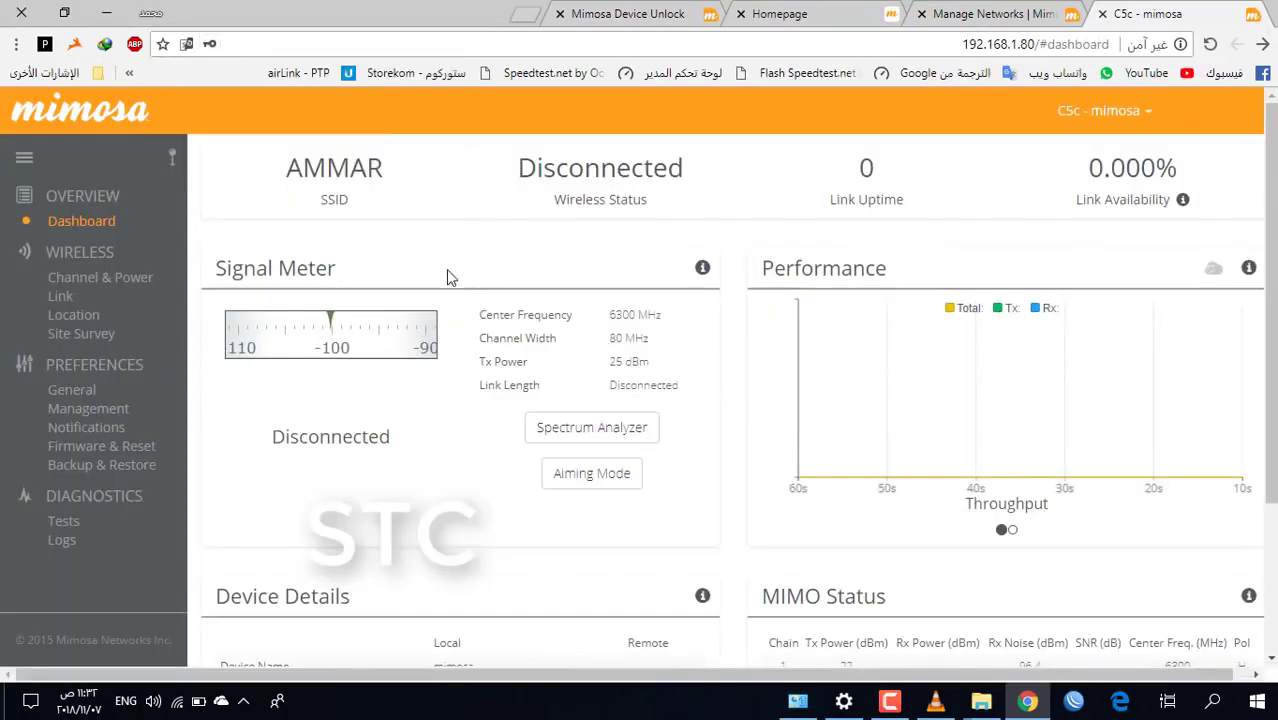
{"action": "scroll", "coordinate": [800, 470], "scroll_direction": "down", "scroll_amount": 2}
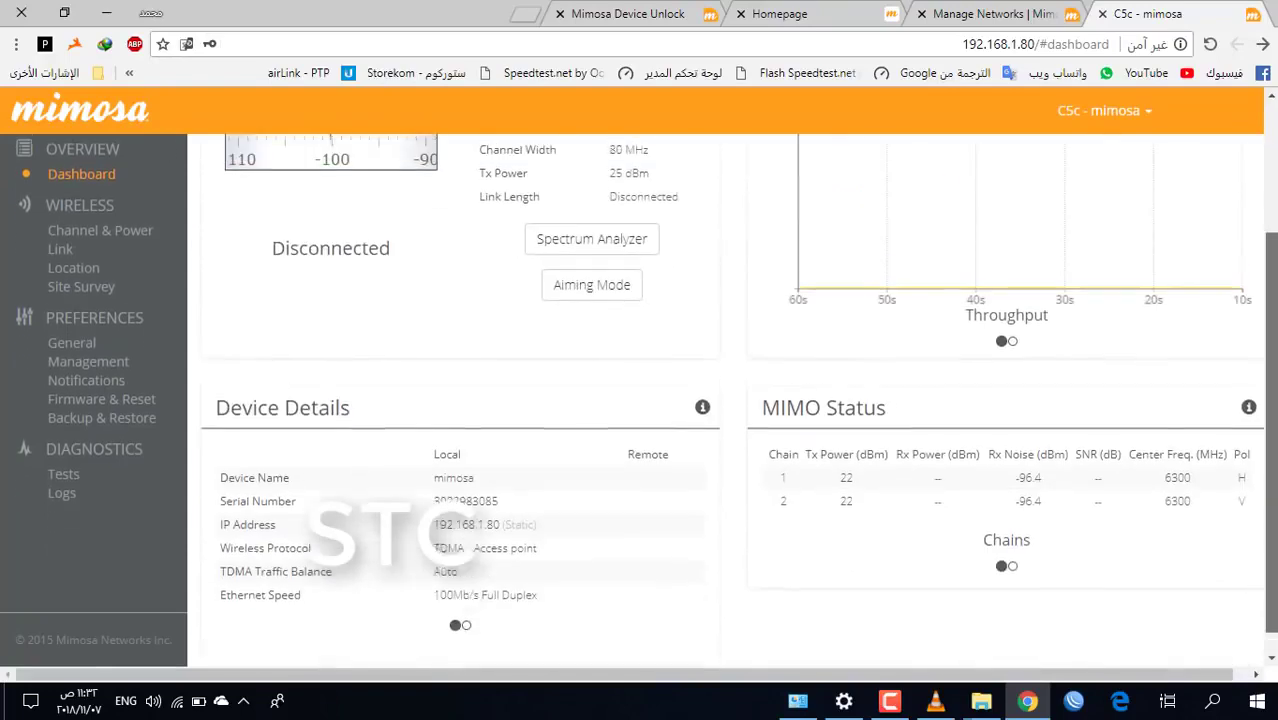
{"action": "scroll", "coordinate": [508, 229], "scroll_direction": "up", "scroll_amount": 2}
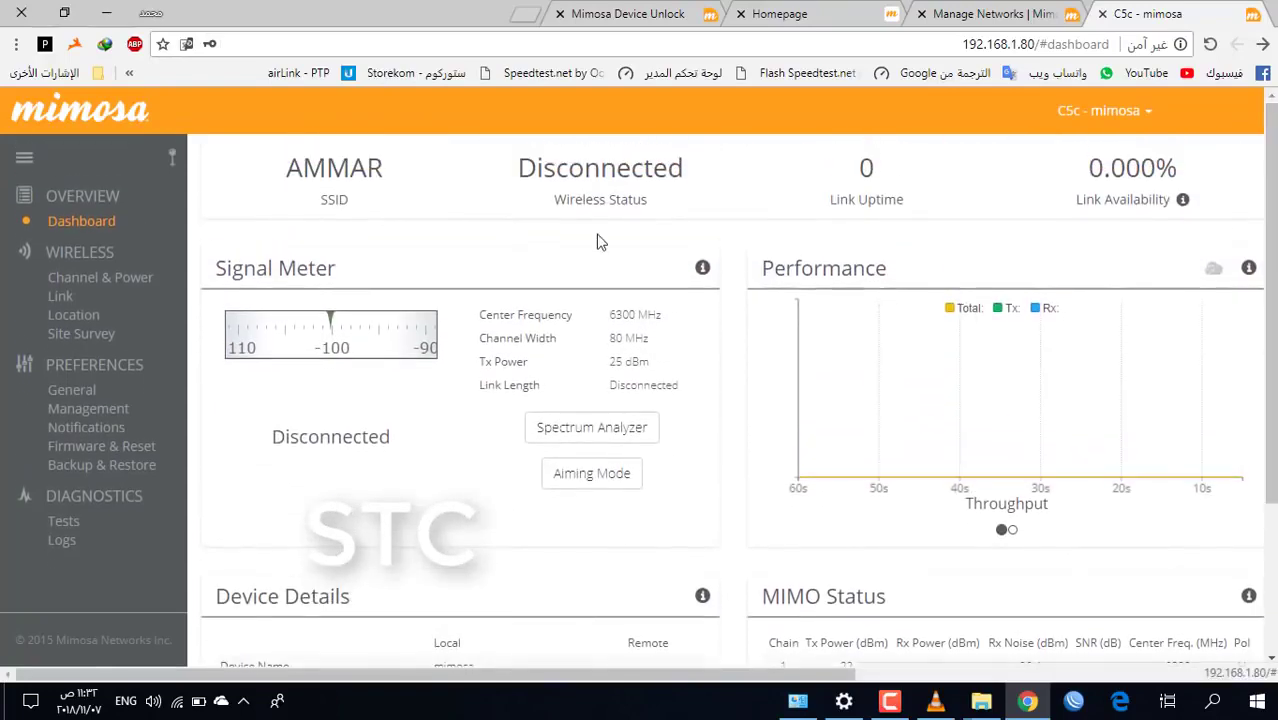
{"action": "left_click", "coordinate": [885, 703]}
Upload the firmware file Mimosa-C5c-.signed to the radio at 192.168.1.20
{"action": "left_click", "coordinate": [1124, 604]}
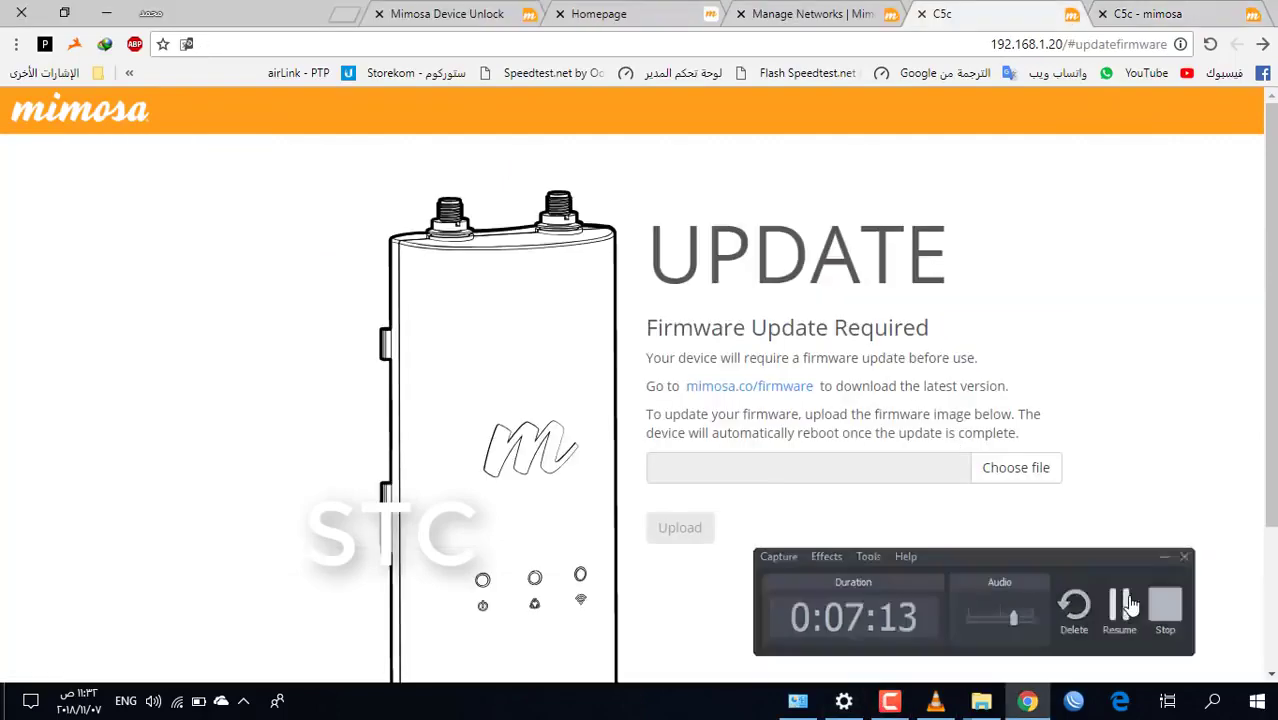
{"action": "left_click", "coordinate": [1124, 604]}
{"action": "scroll", "coordinate": [1269, 336], "scroll_direction": "down", "scroll_amount": 2}
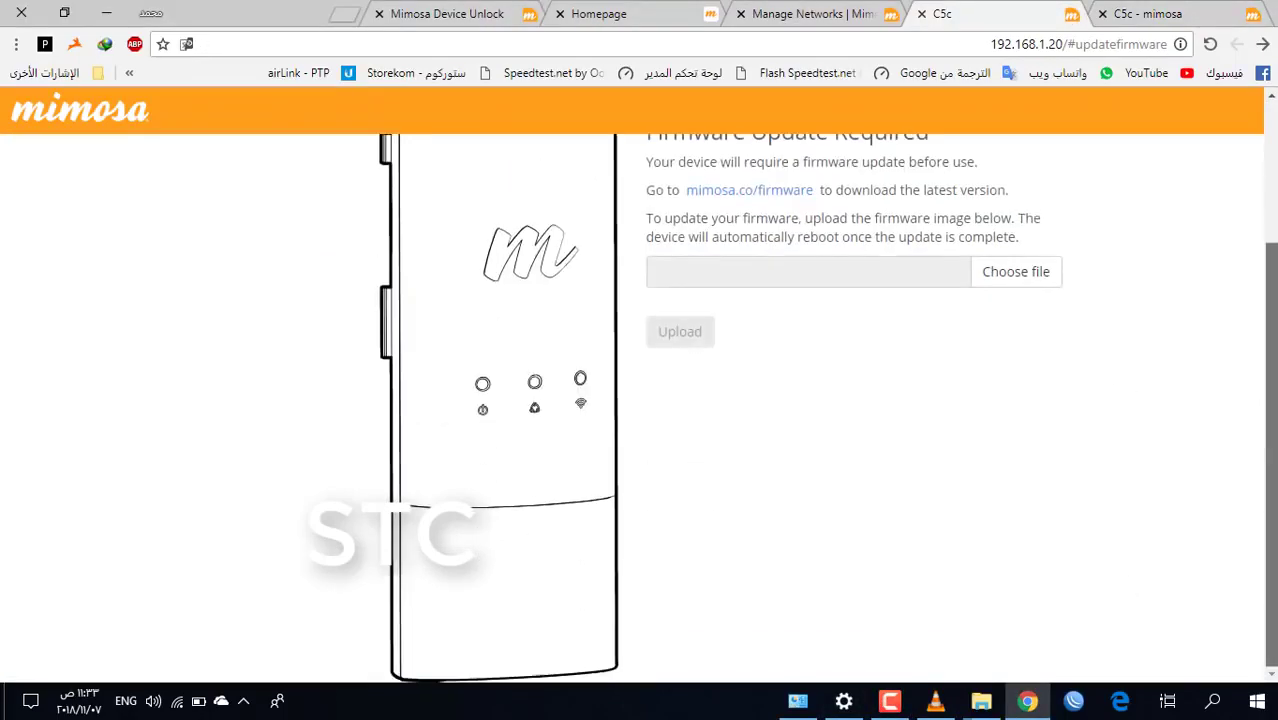
{"action": "scroll", "coordinate": [1027, 385], "scroll_direction": "up", "scroll_amount": 1}
{"action": "left_click", "coordinate": [1021, 362]}
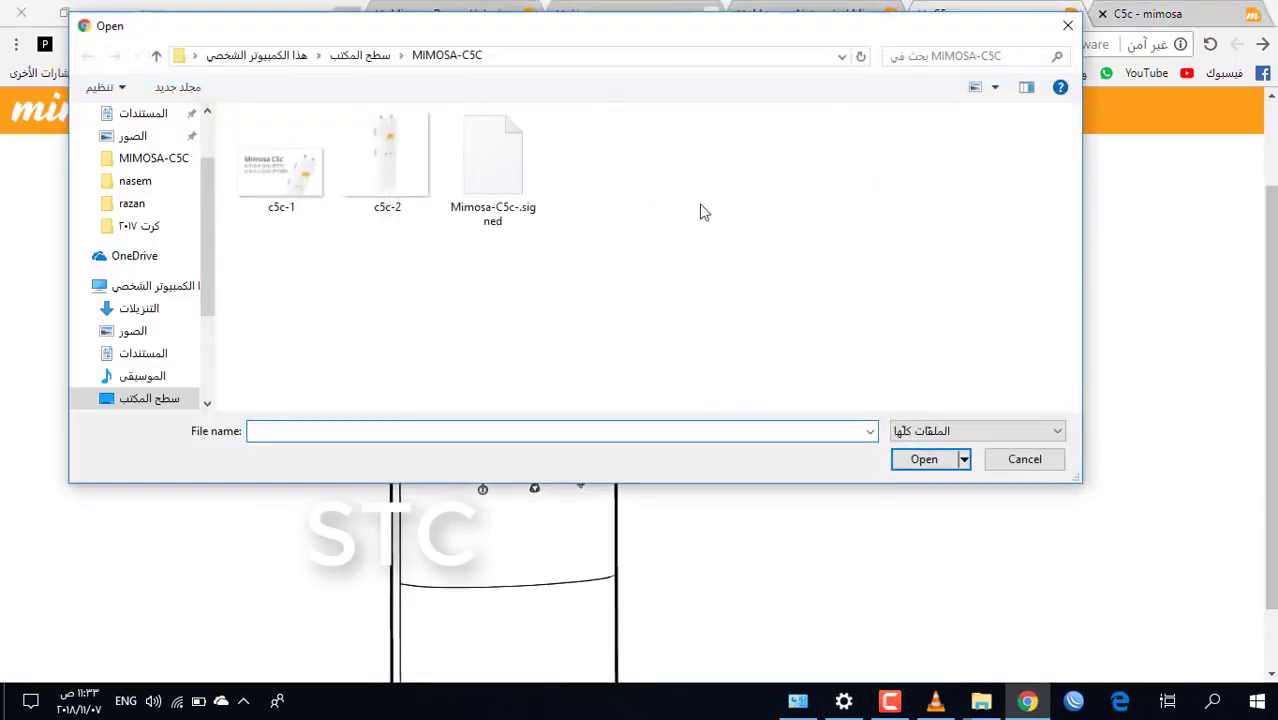
{"action": "double_click", "coordinate": [492, 165]}
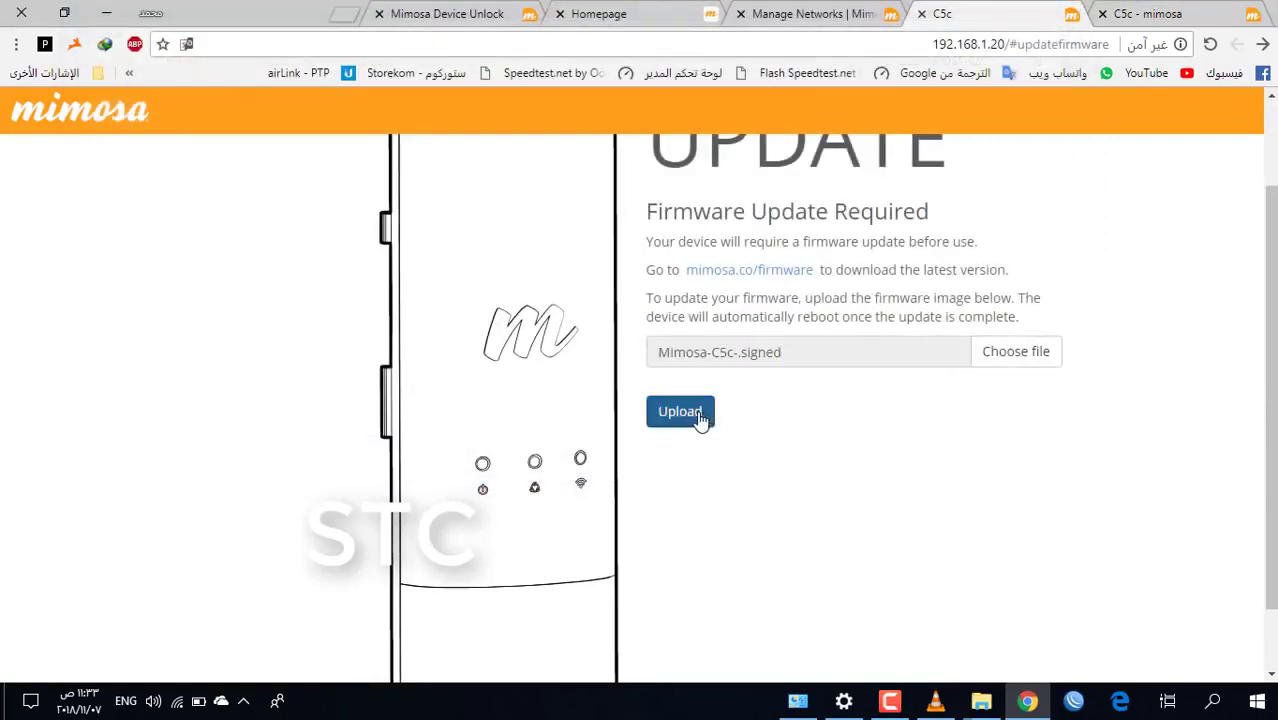
{"action": "left_click", "coordinate": [700, 420]}
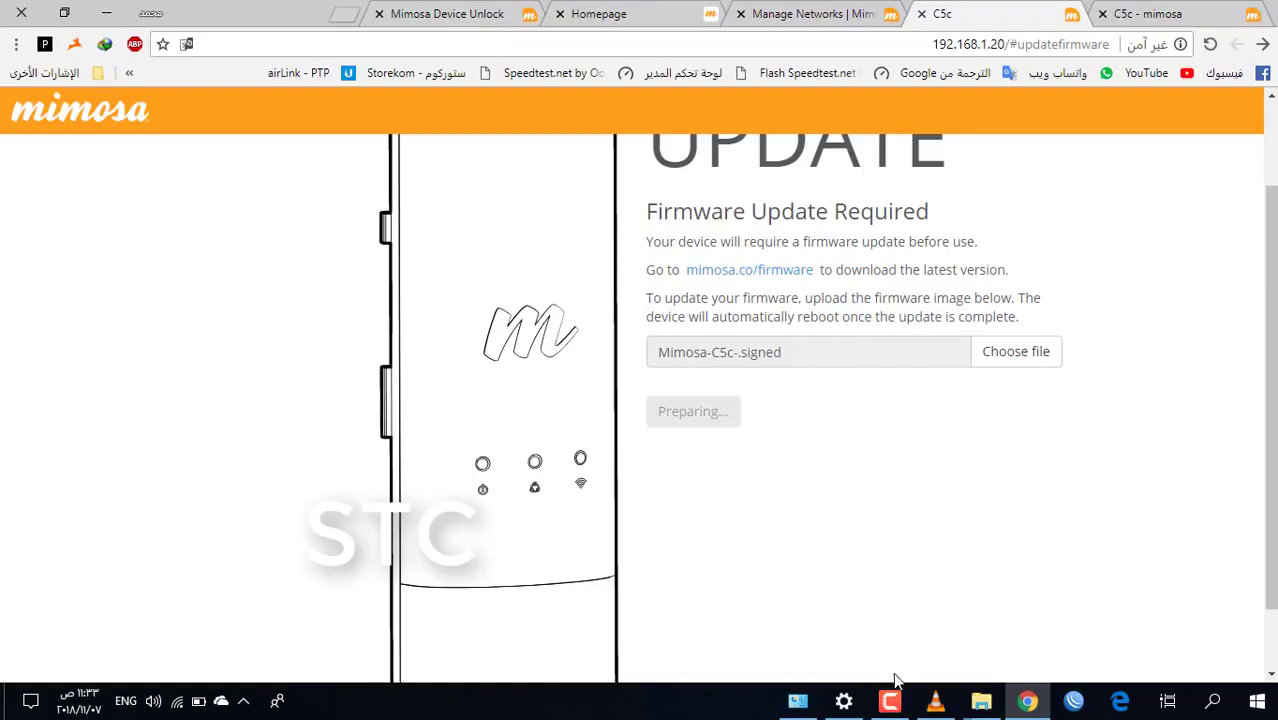
{"action": "mouse_move", "coordinate": [890, 702]}
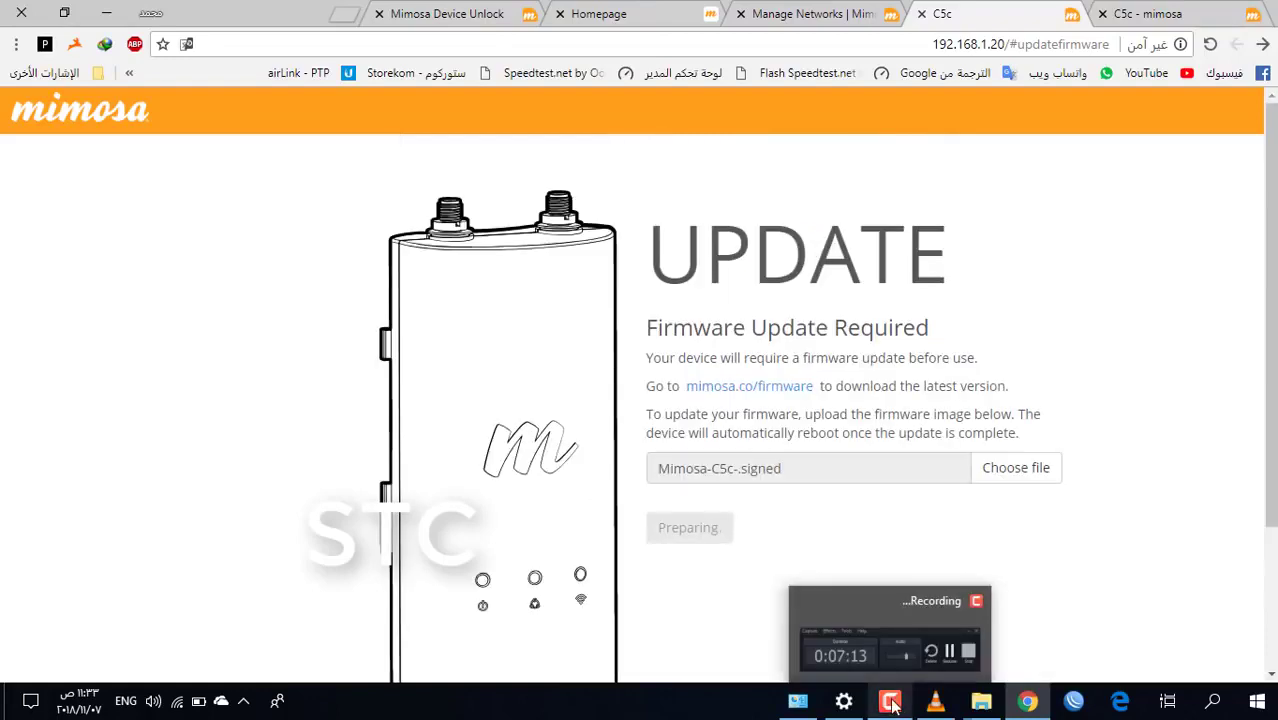
{"action": "left_click", "coordinate": [890, 702]}
Copy the radio's serial number from its page
{"action": "left_click", "coordinate": [1133, 590]}
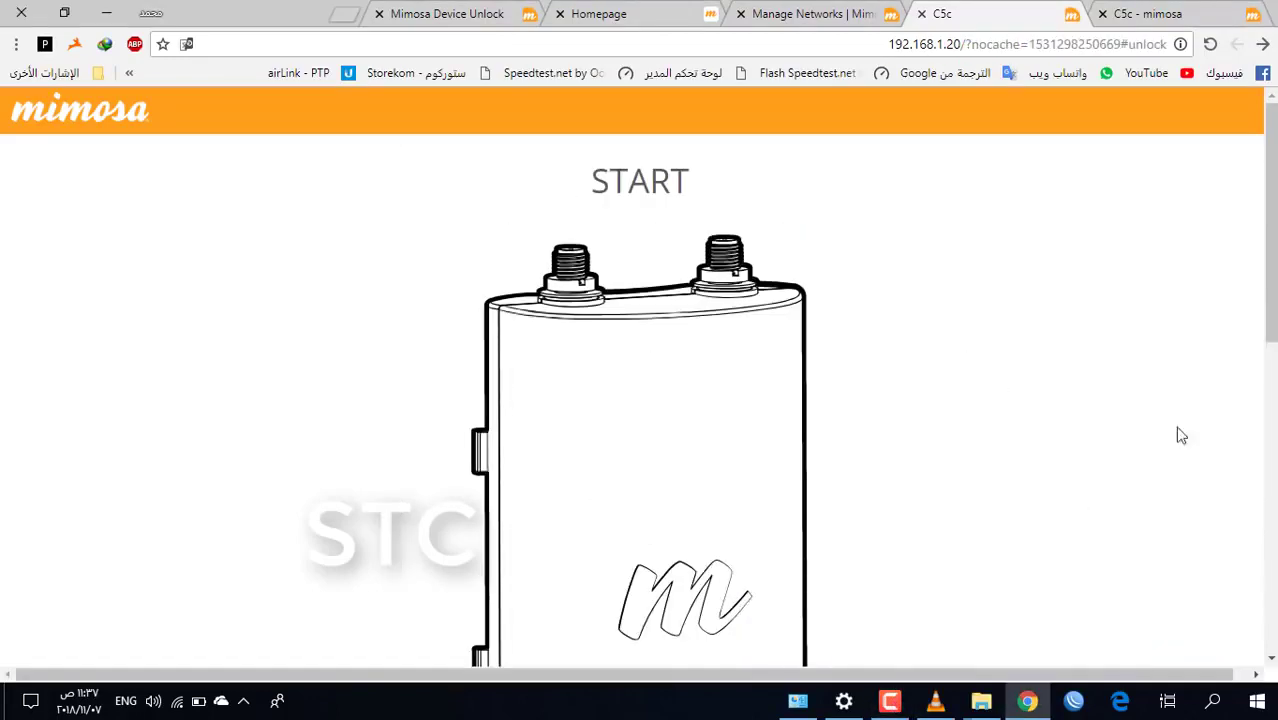
{"action": "scroll", "coordinate": [1181, 435], "scroll_direction": "down", "scroll_amount": 5}
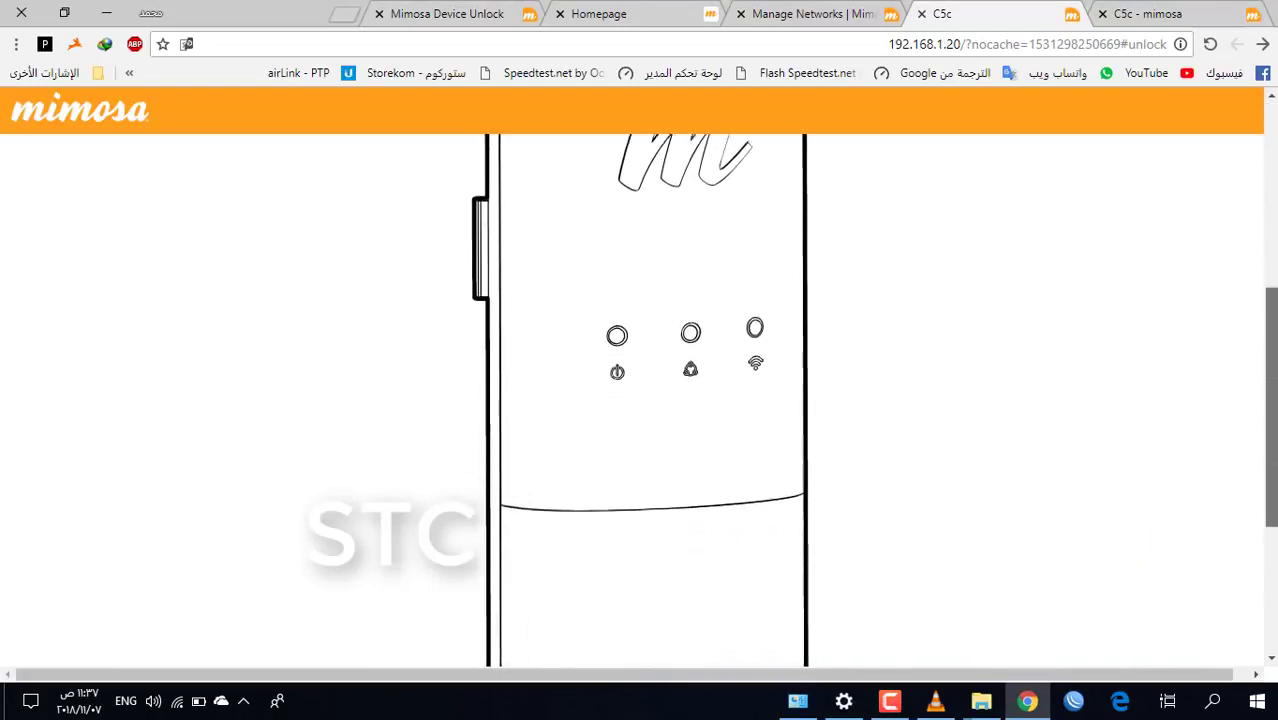
{"action": "scroll", "coordinate": [640, 400], "scroll_direction": "down", "scroll_amount": 3}
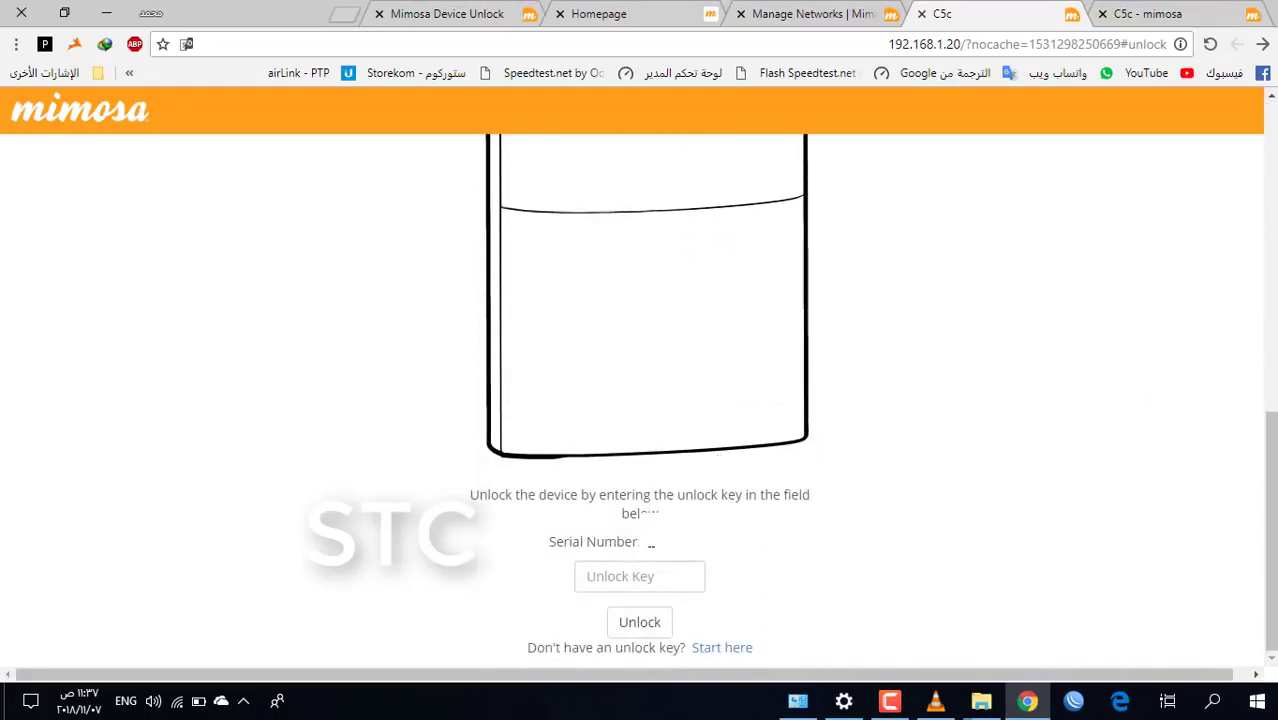
{"action": "left_click_drag", "start_coordinate": [648, 546], "coordinate": [706, 548]}
{"action": "left_click", "coordinate": [450, 13]}
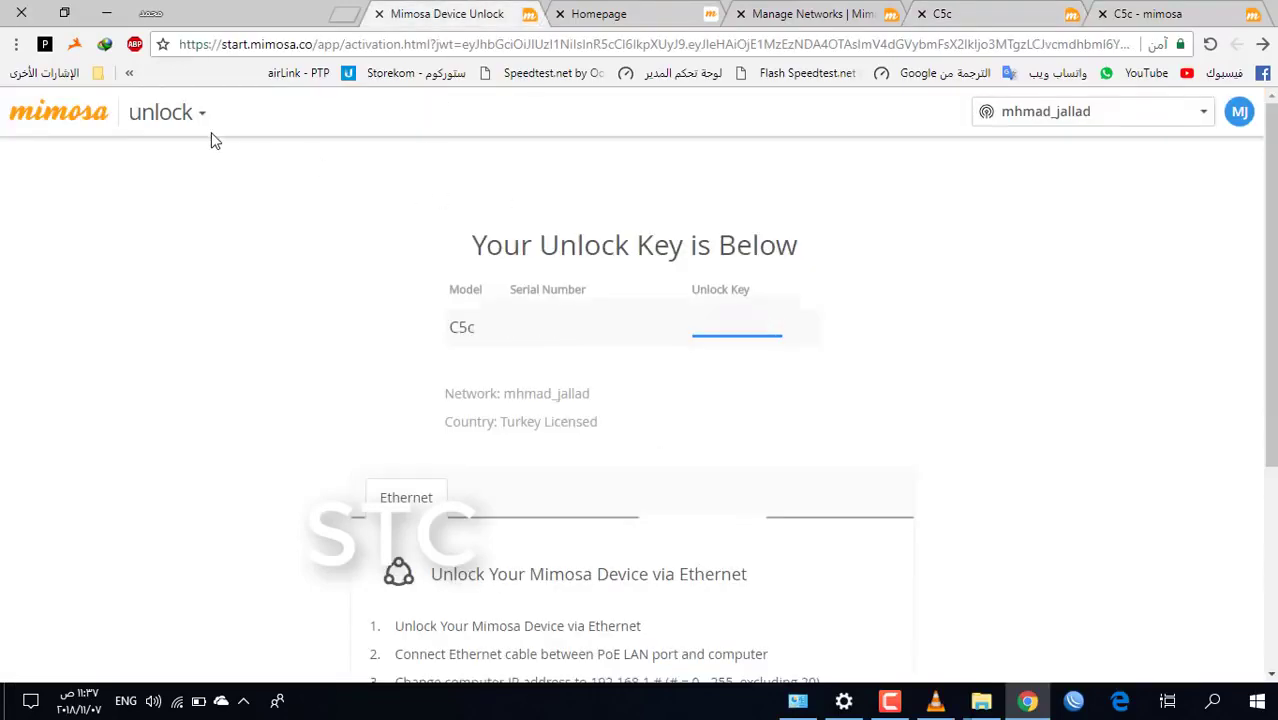
{"action": "left_click", "coordinate": [201, 118]}
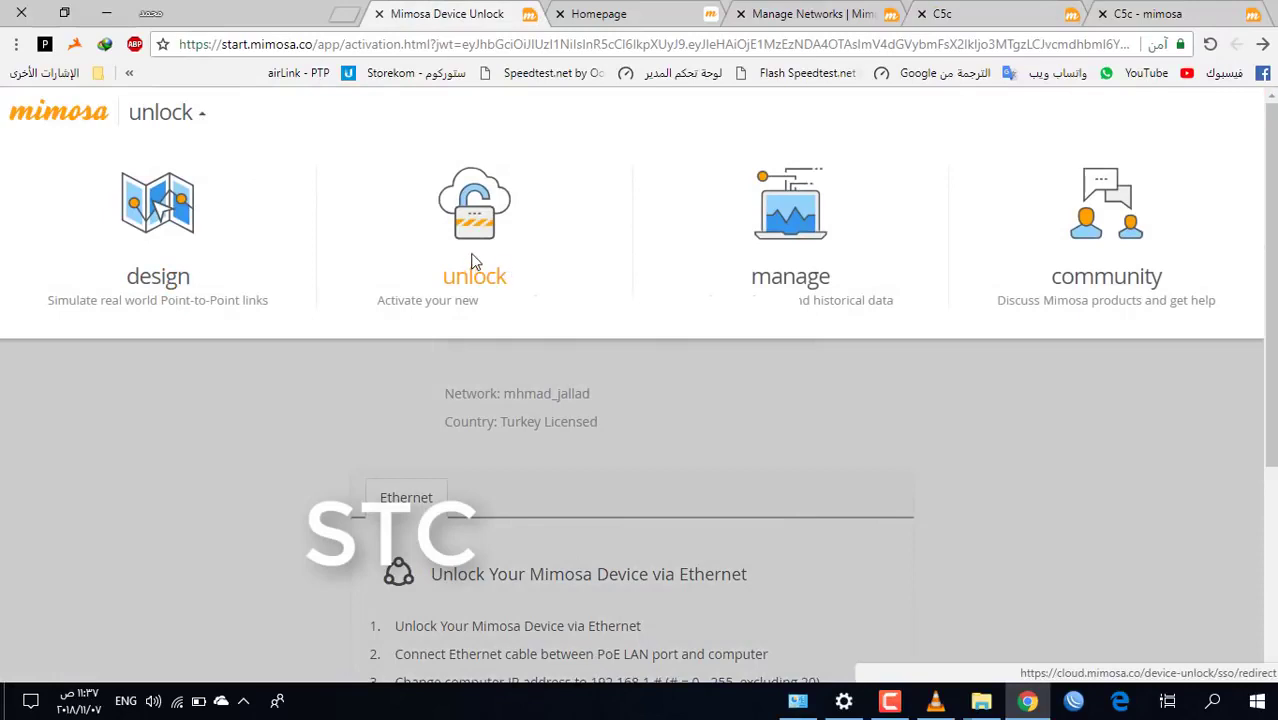
{"action": "left_click", "coordinate": [475, 262]}
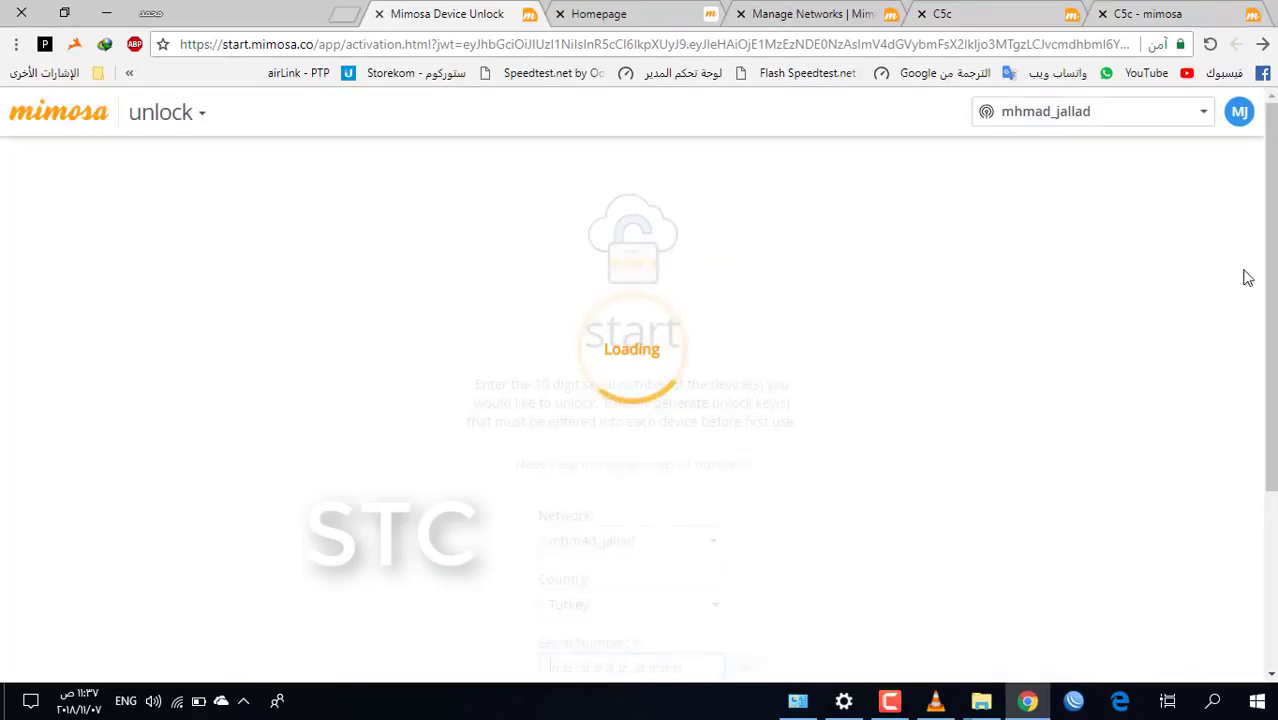
{"action": "scroll", "coordinate": [522, 502], "scroll_direction": "down", "scroll_amount": 3}
{"action": "left_click", "coordinate": [648, 374]}
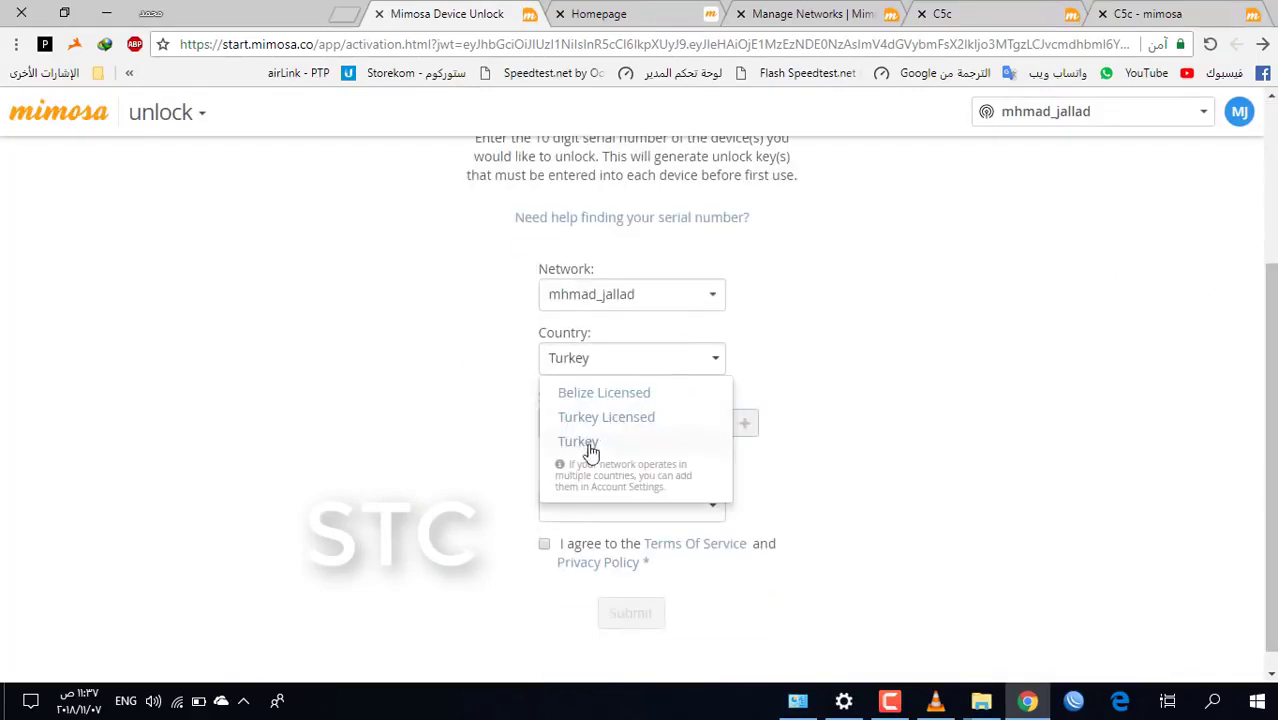
{"action": "left_click", "coordinate": [618, 420]}
Paste the serial number, accept both agreements, and submit the unlock key request
{"action": "left_click", "coordinate": [561, 508]}
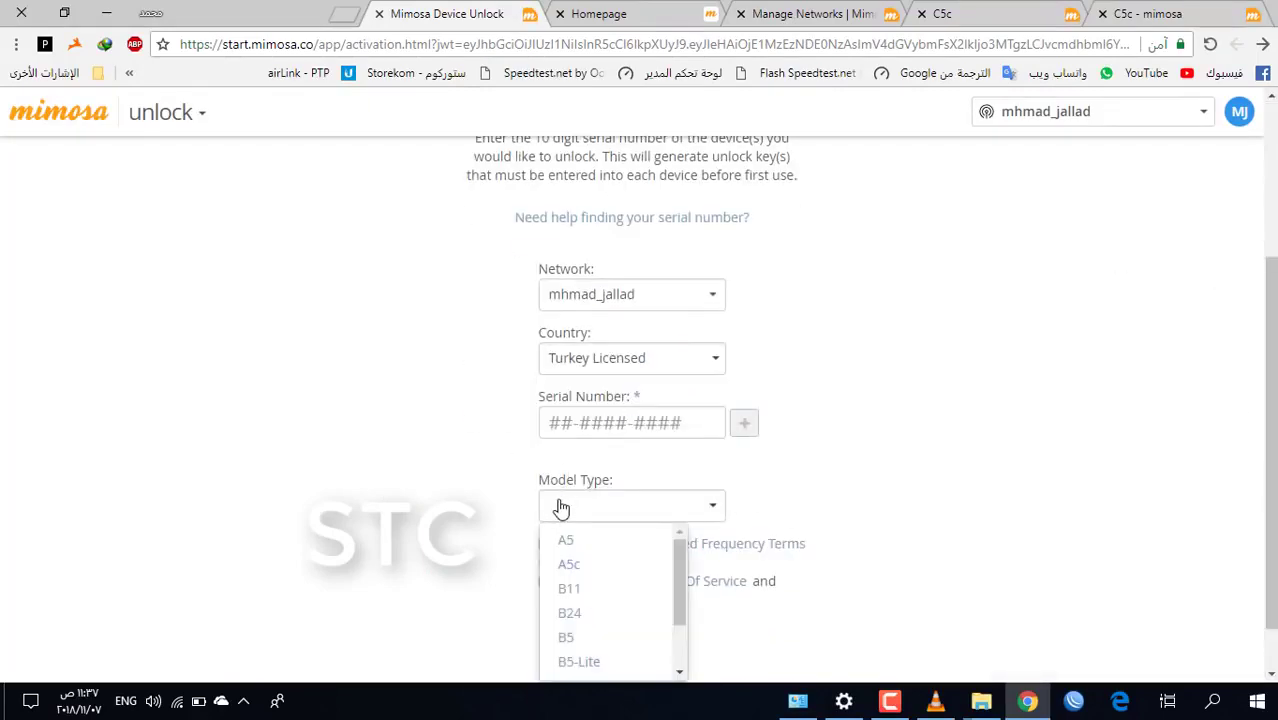
{"action": "left_click", "coordinate": [852, 503]}
{"action": "left_click", "coordinate": [562, 421]}
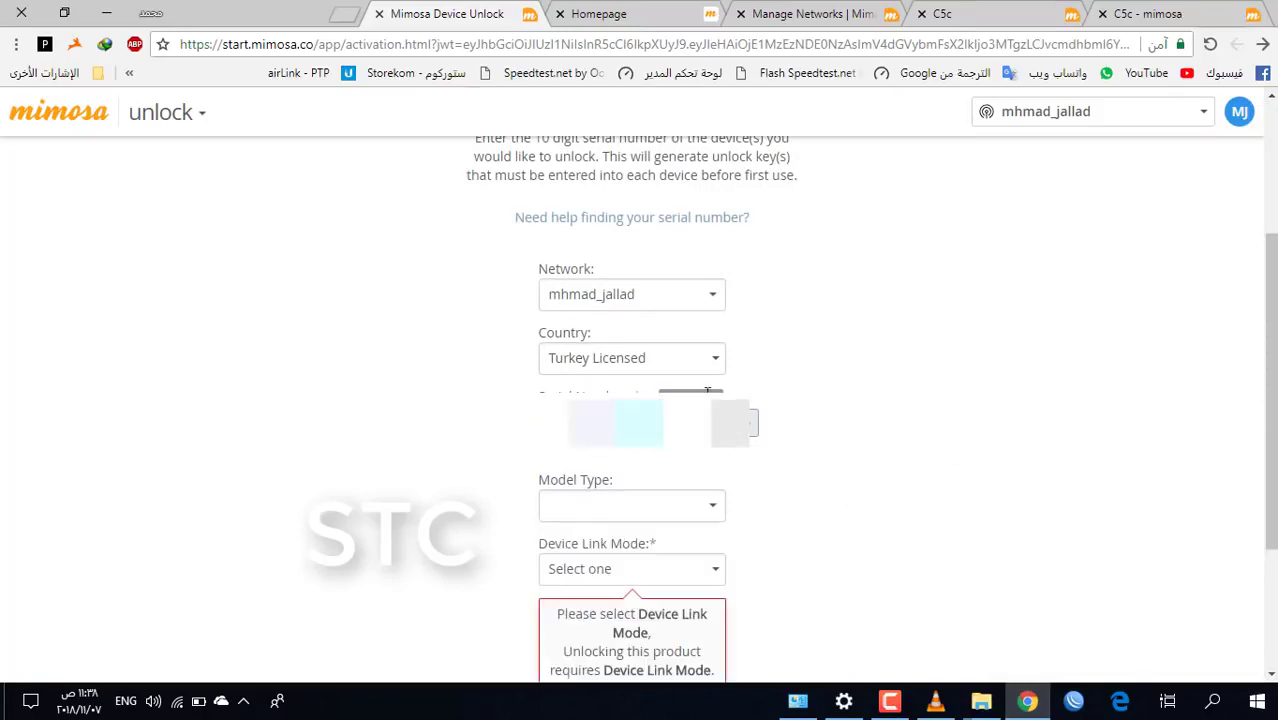
{"action": "left_click_drag", "start_coordinate": [1270, 400], "coordinate": [1270, 510]}
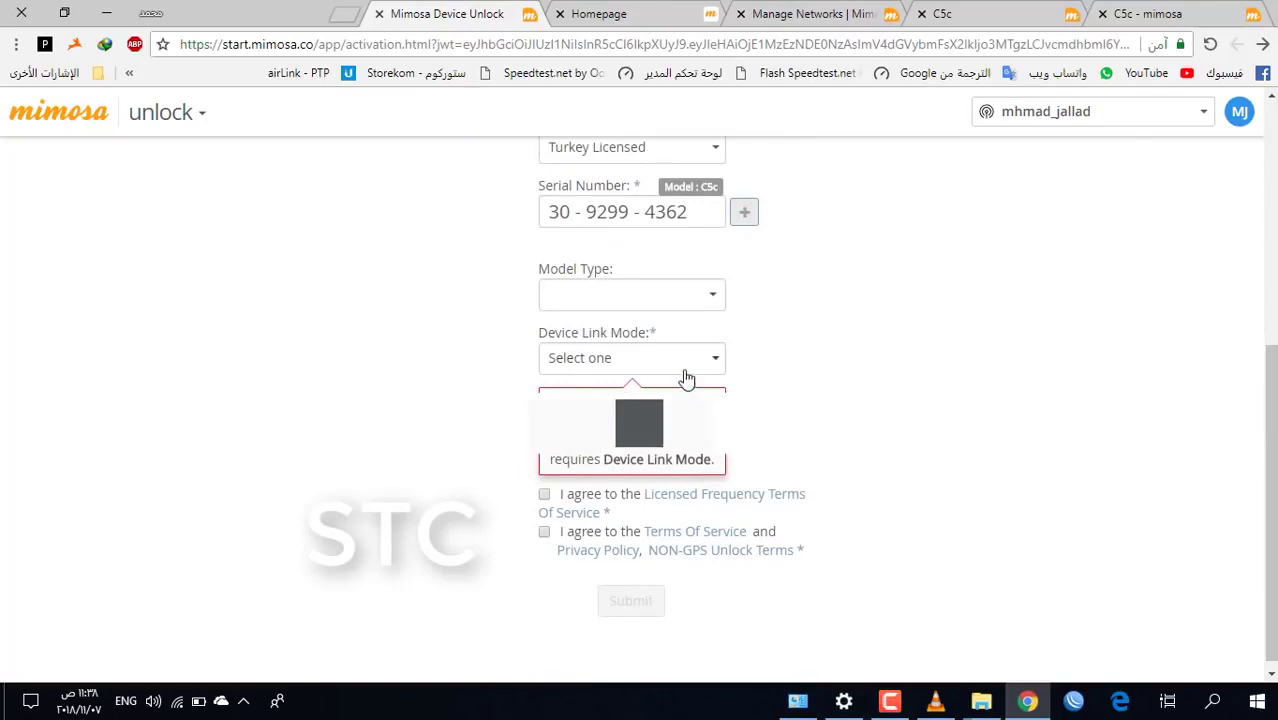
{"action": "left_click", "coordinate": [544, 486]}
{"action": "left_click", "coordinate": [544, 524]}
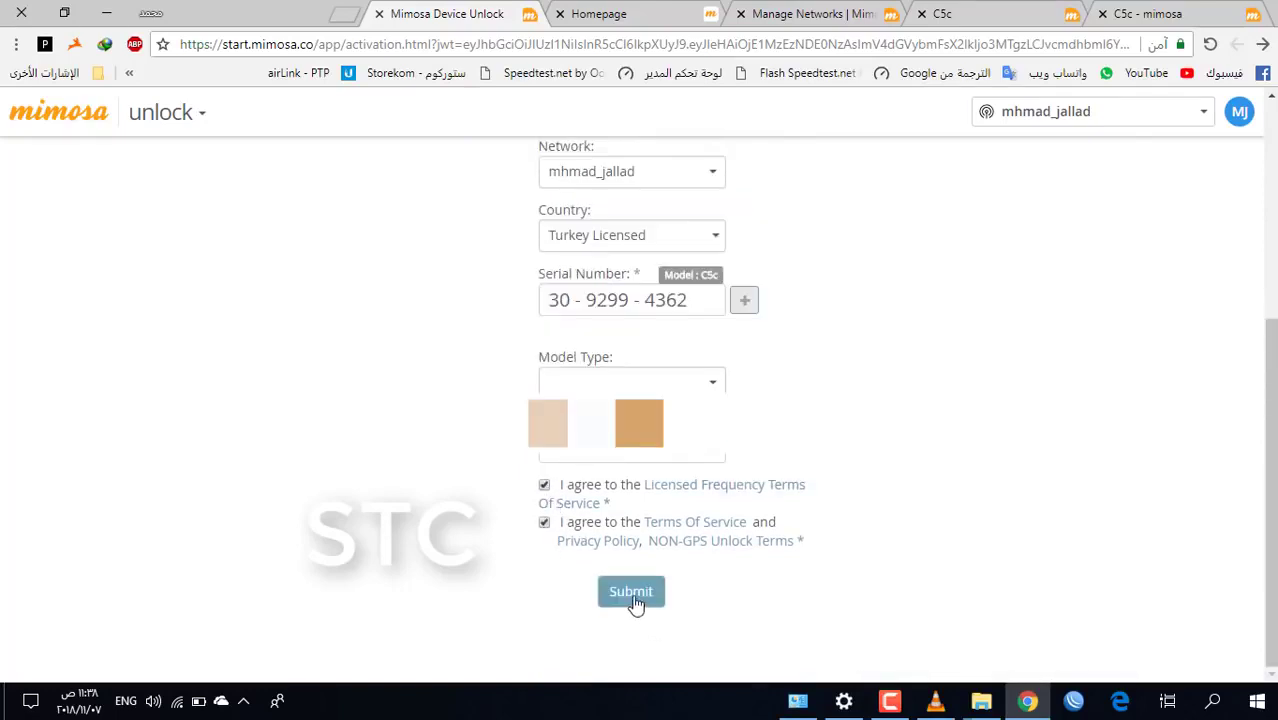
{"action": "left_click", "coordinate": [631, 591]}
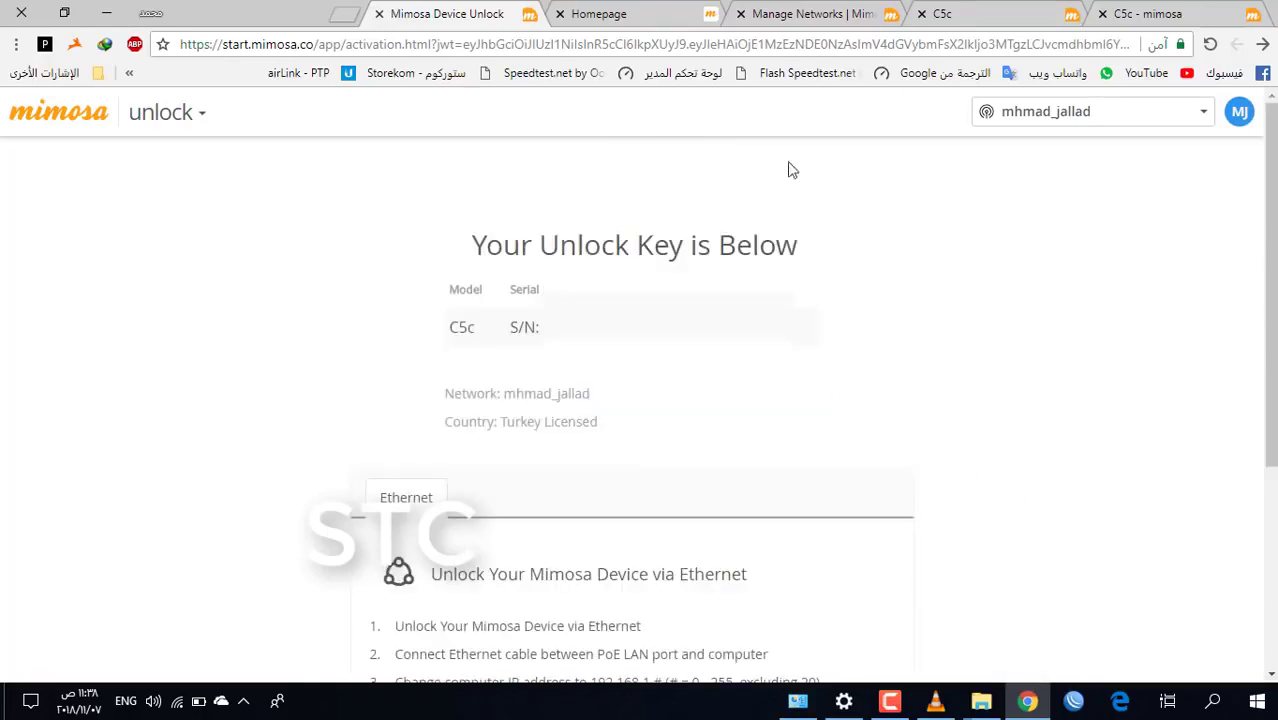
Paste the generated key into the radio's Unlock Key field and unlock it
{"action": "left_click", "coordinate": [956, 12]}
{"action": "left_click", "coordinate": [605, 580]}
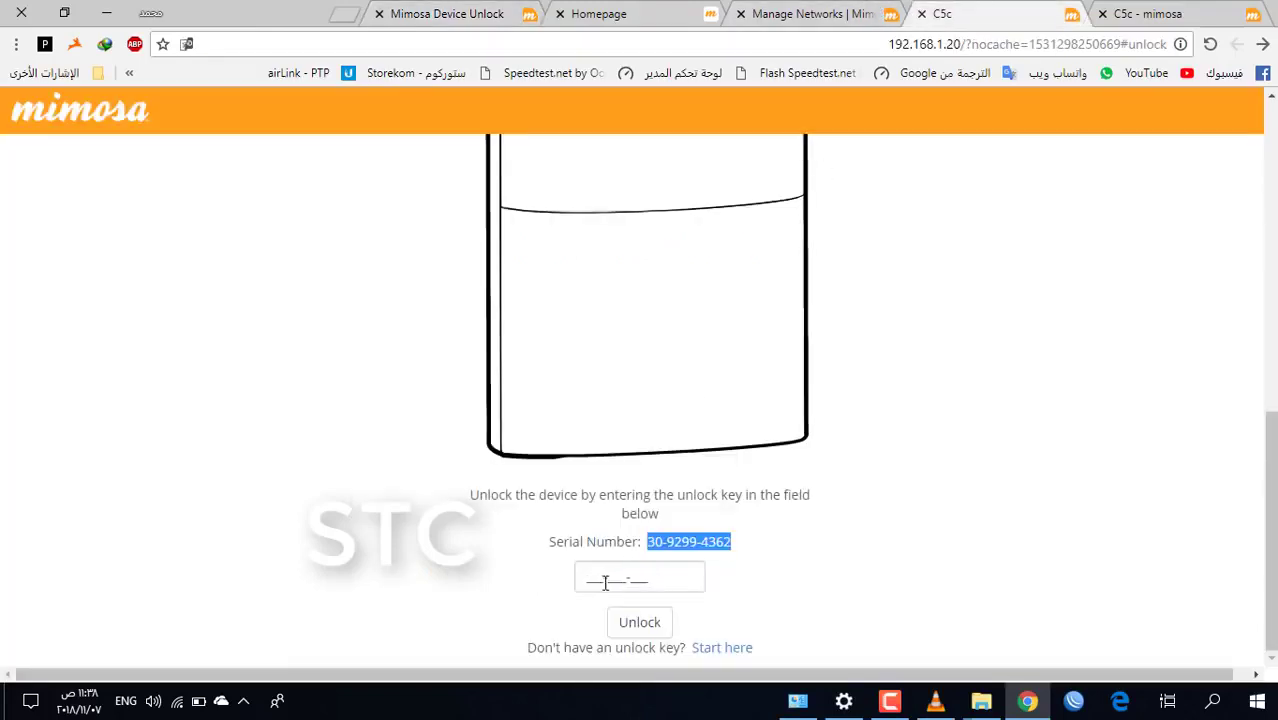
{"action": "key", "text": "ctrl+v"}
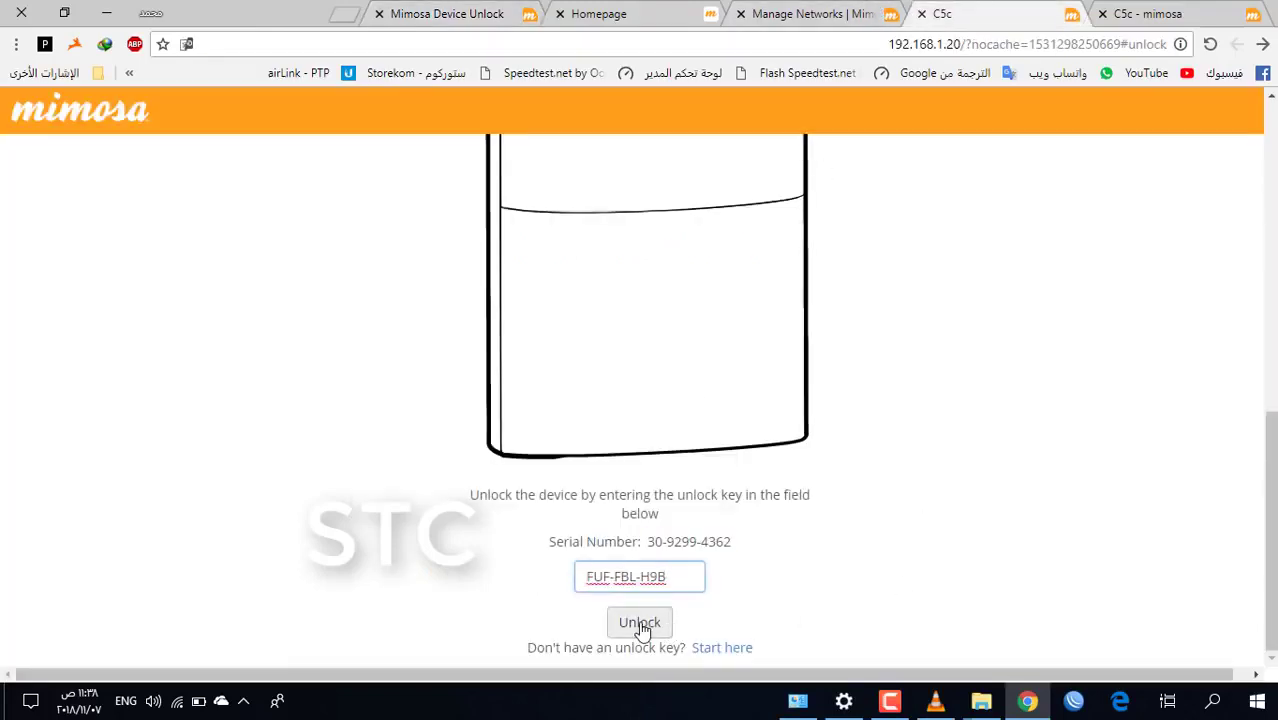
{"action": "left_click", "coordinate": [640, 625]}
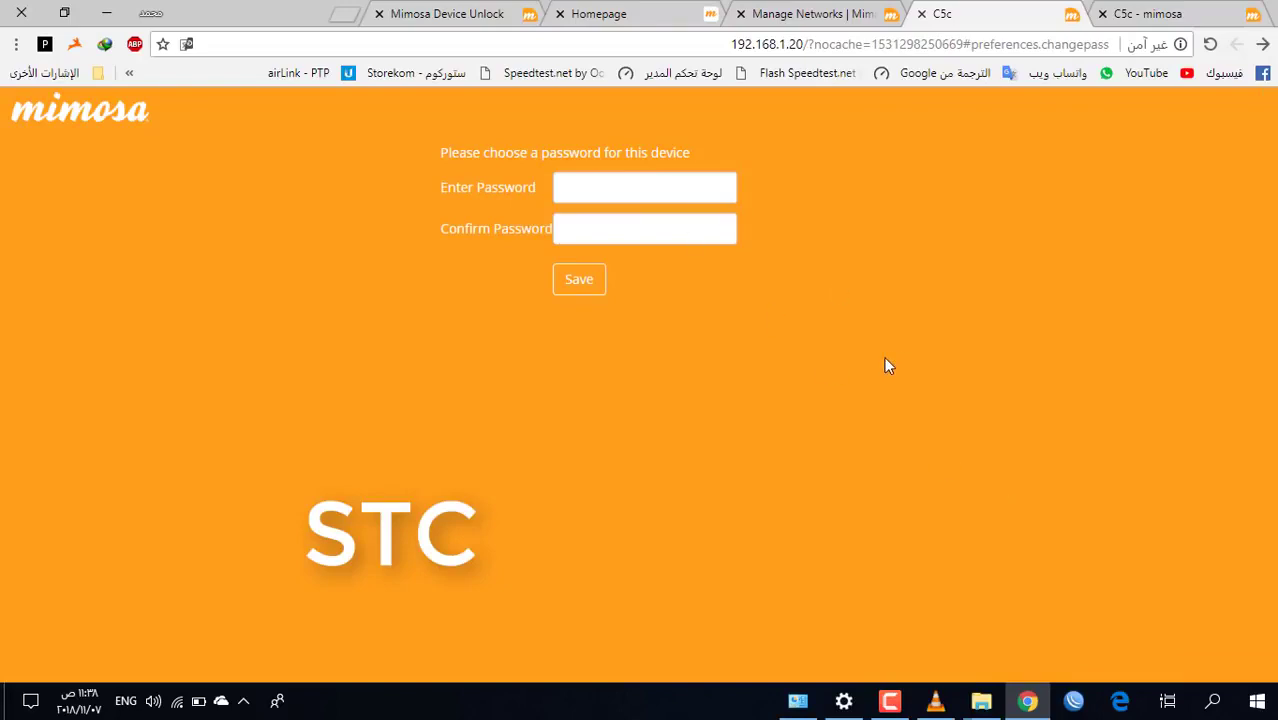
Set a new device password, log in with it, and dismiss the update success message
{"action": "left_click", "coordinate": [591, 199]}
{"action": "type", "text": "12"}
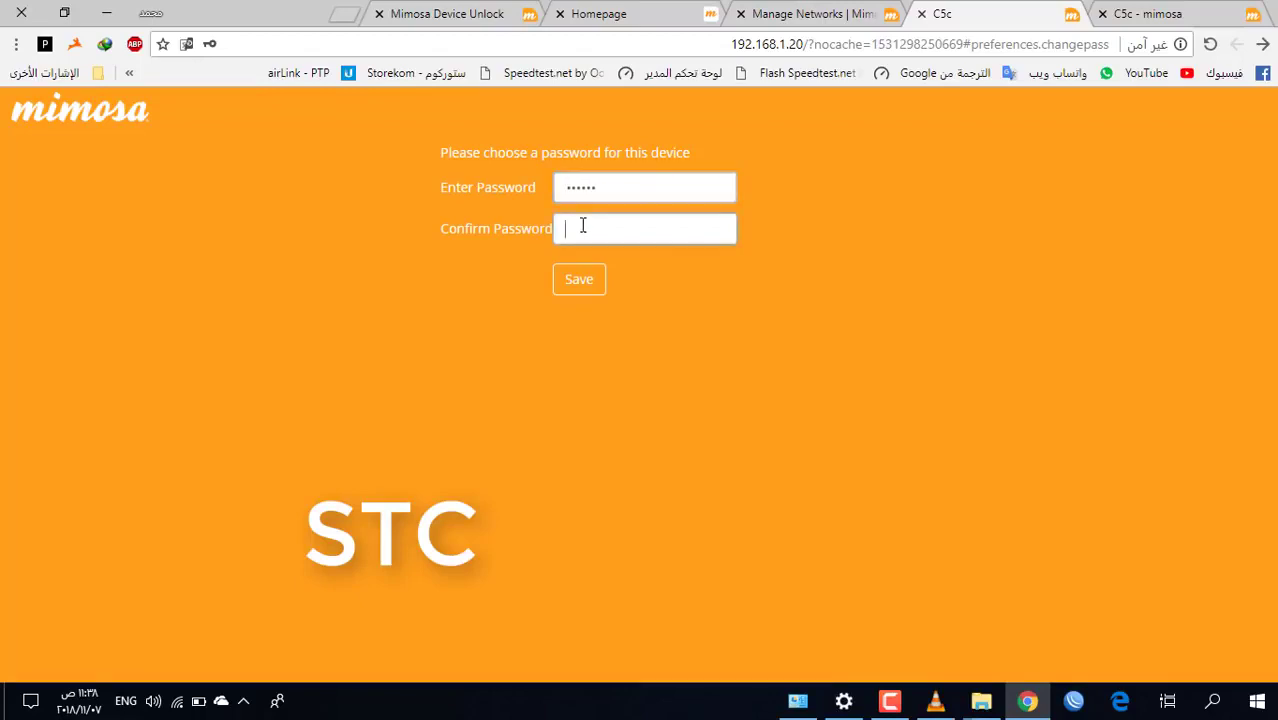
{"action": "type", "text": "12"}
{"action": "left_click", "coordinate": [578, 282]}
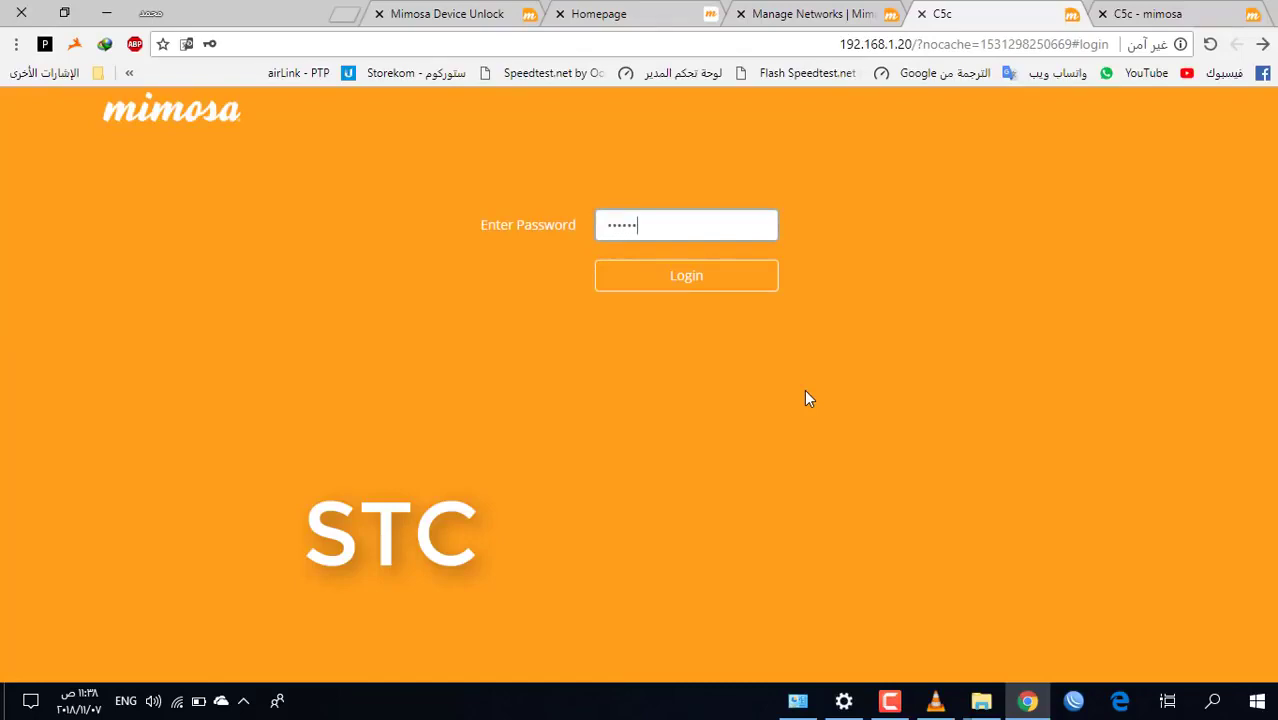
{"action": "left_click", "coordinate": [702, 285]}
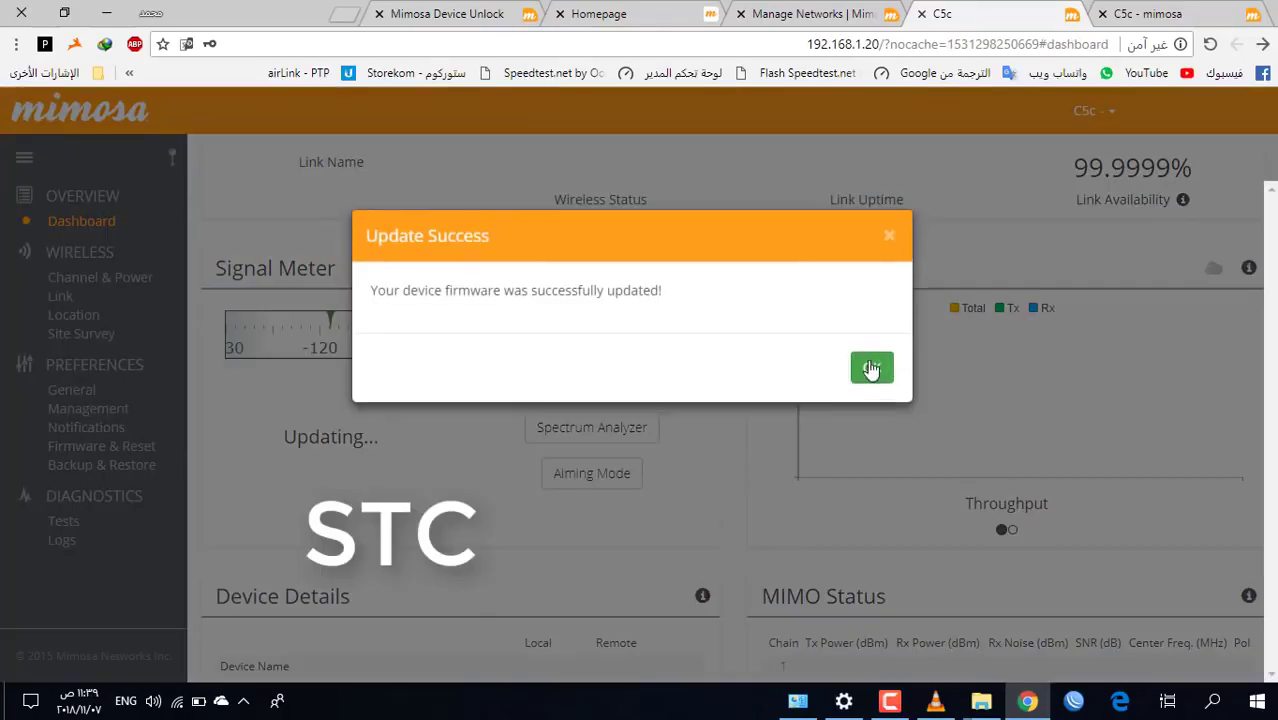
{"action": "left_click", "coordinate": [871, 369]}
{"action": "scroll", "coordinate": [853, 342], "scroll_direction": "down", "scroll_amount": 2}
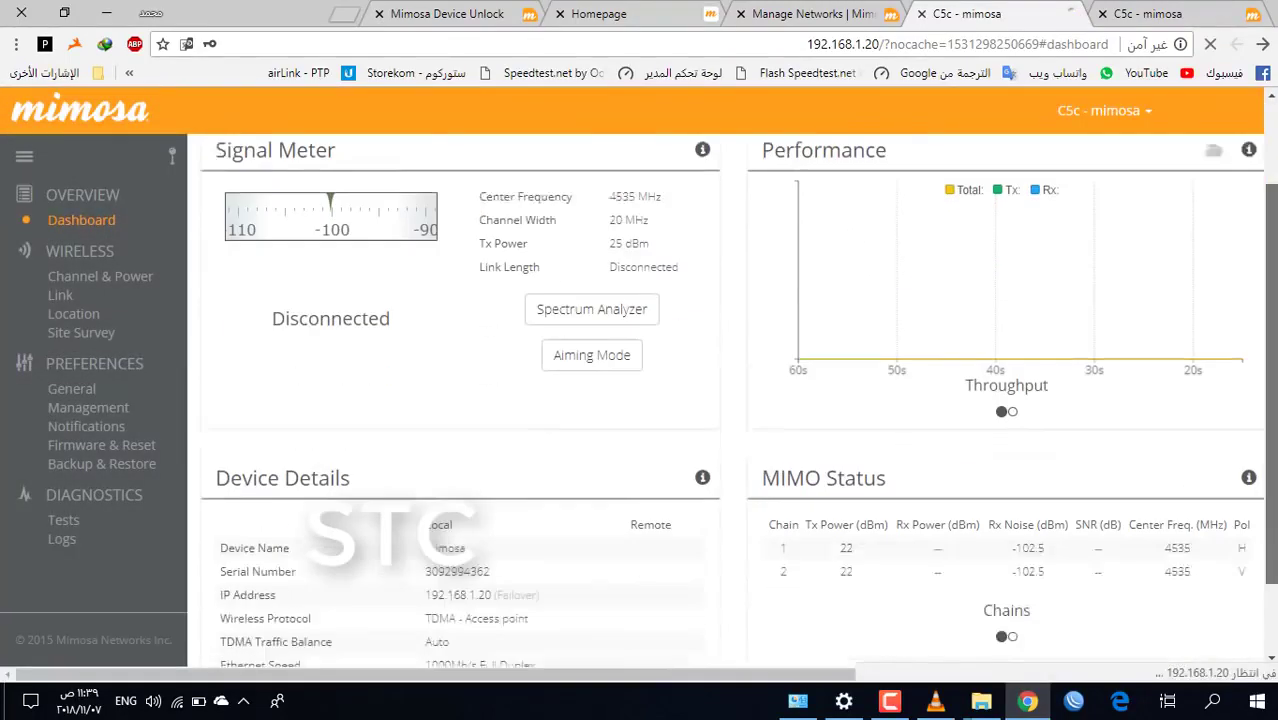
{"action": "scroll", "coordinate": [266, 311], "scroll_direction": "up", "scroll_amount": 2}
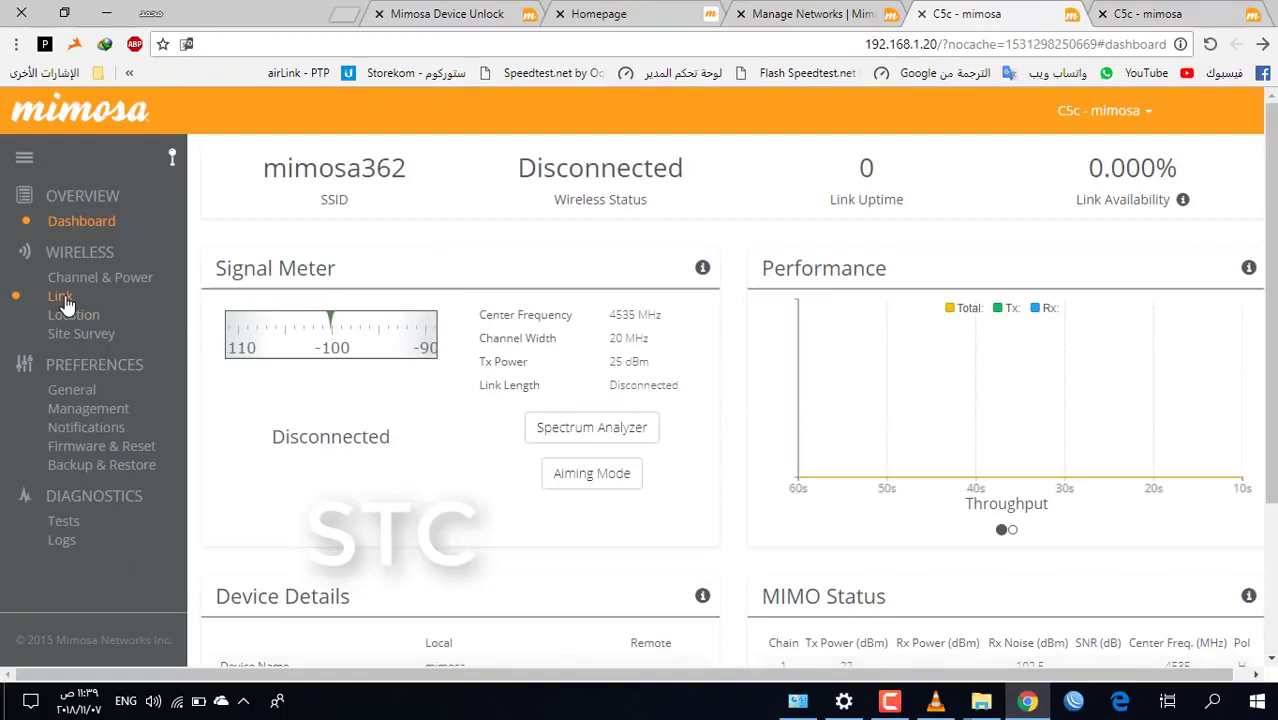
In Wireless Link settings, switch the radio's wireless mode to Station
{"action": "left_click", "coordinate": [60, 297]}
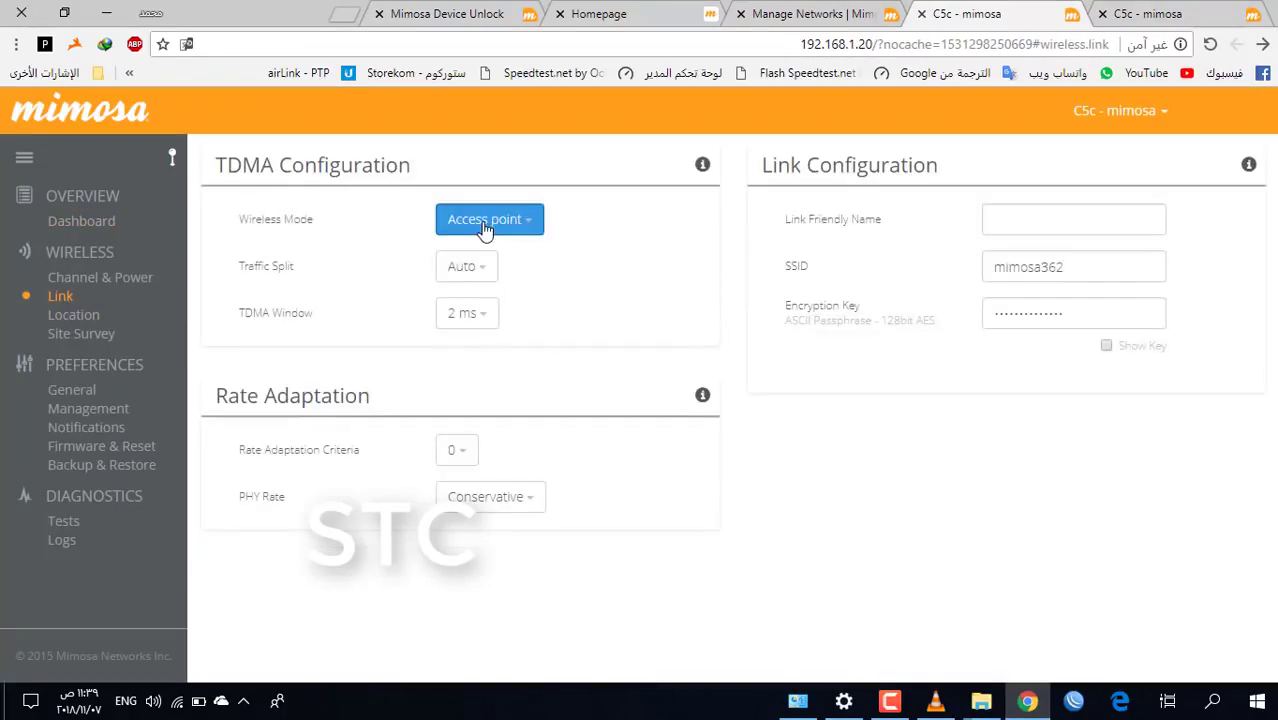
{"action": "left_click", "coordinate": [485, 229]}
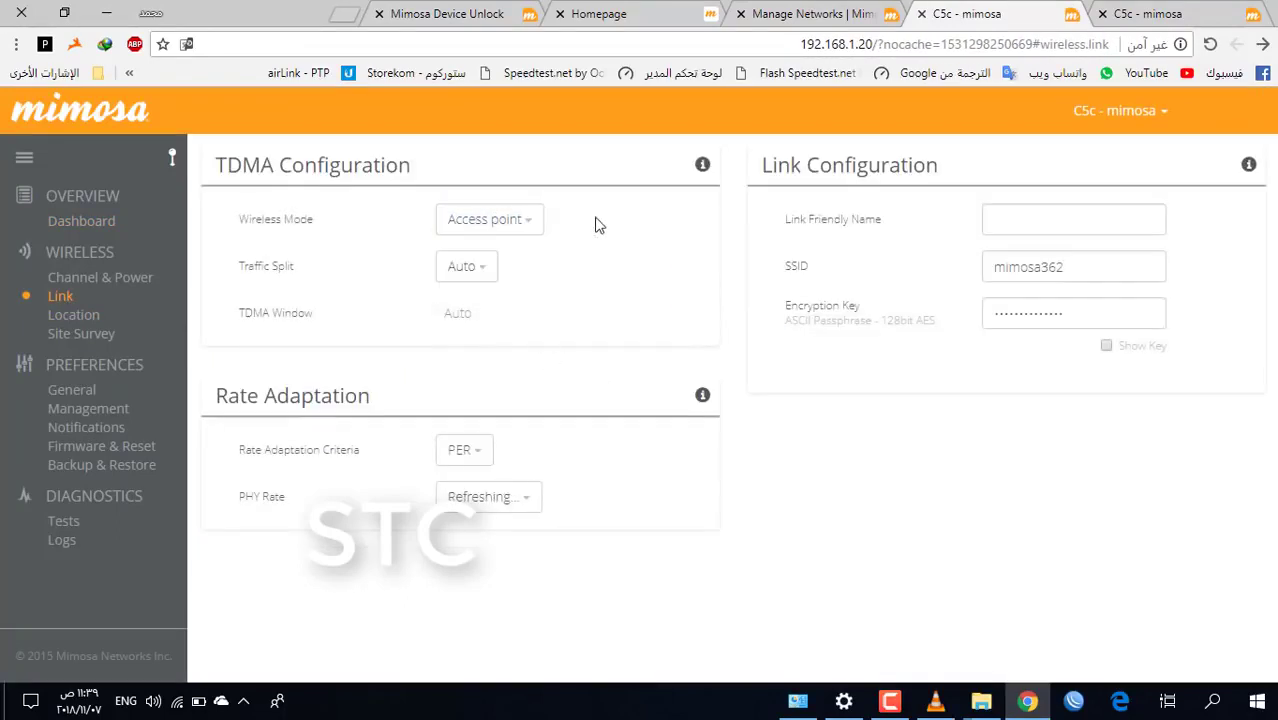
{"action": "left_click", "coordinate": [487, 232]}
{"action": "left_click", "coordinate": [472, 279]}
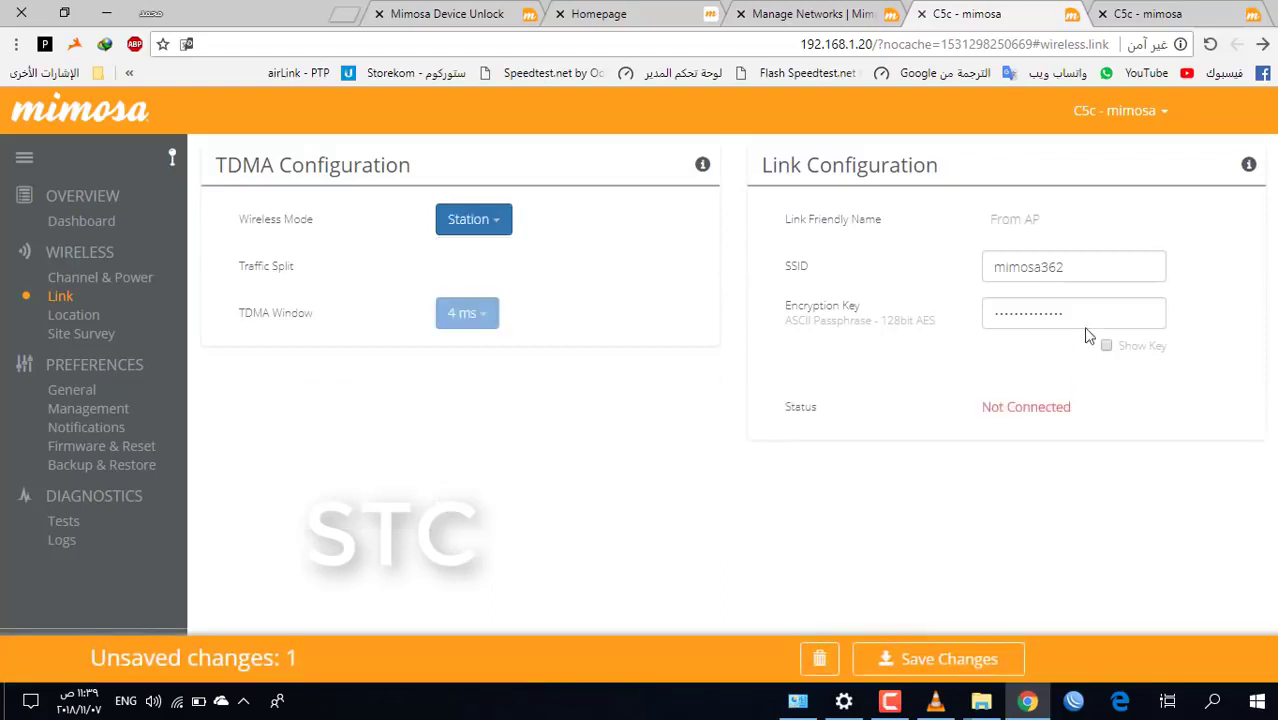
Change the SSID to AMMAR, replace the encryption key, and save the changes
{"action": "double_click", "coordinate": [1077, 268]}
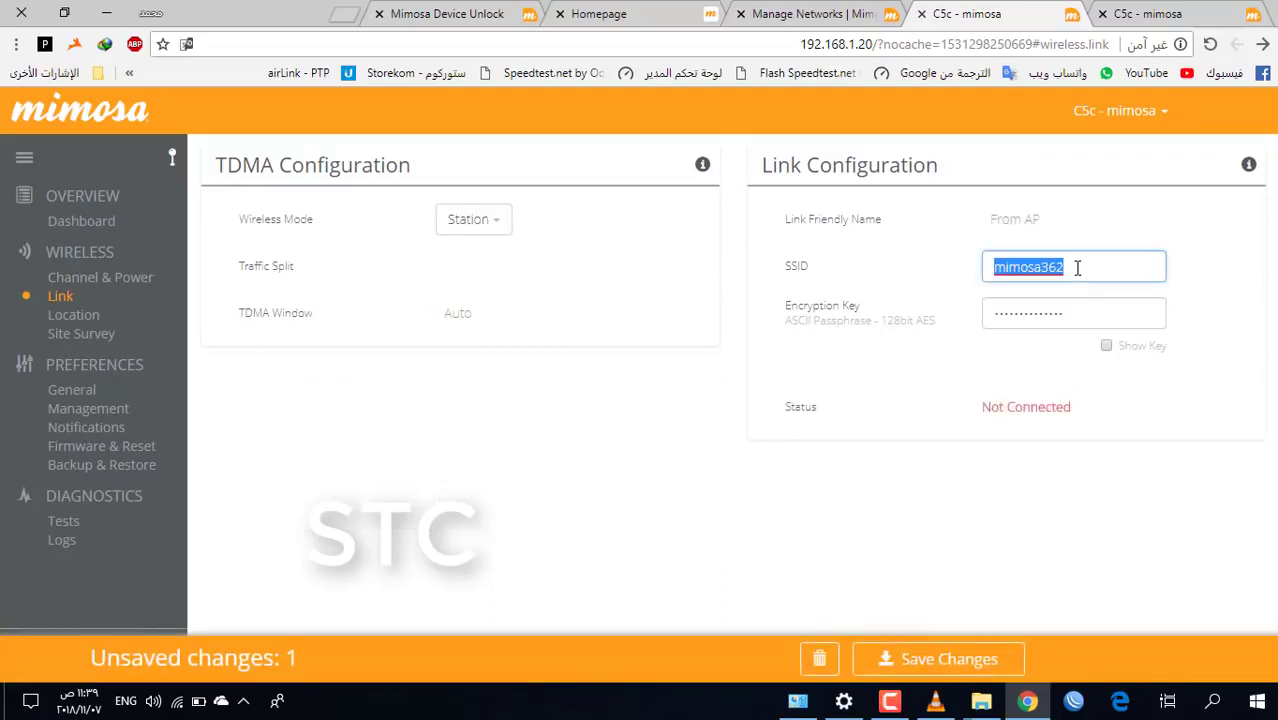
{"action": "type", "text": "AMMAR"}
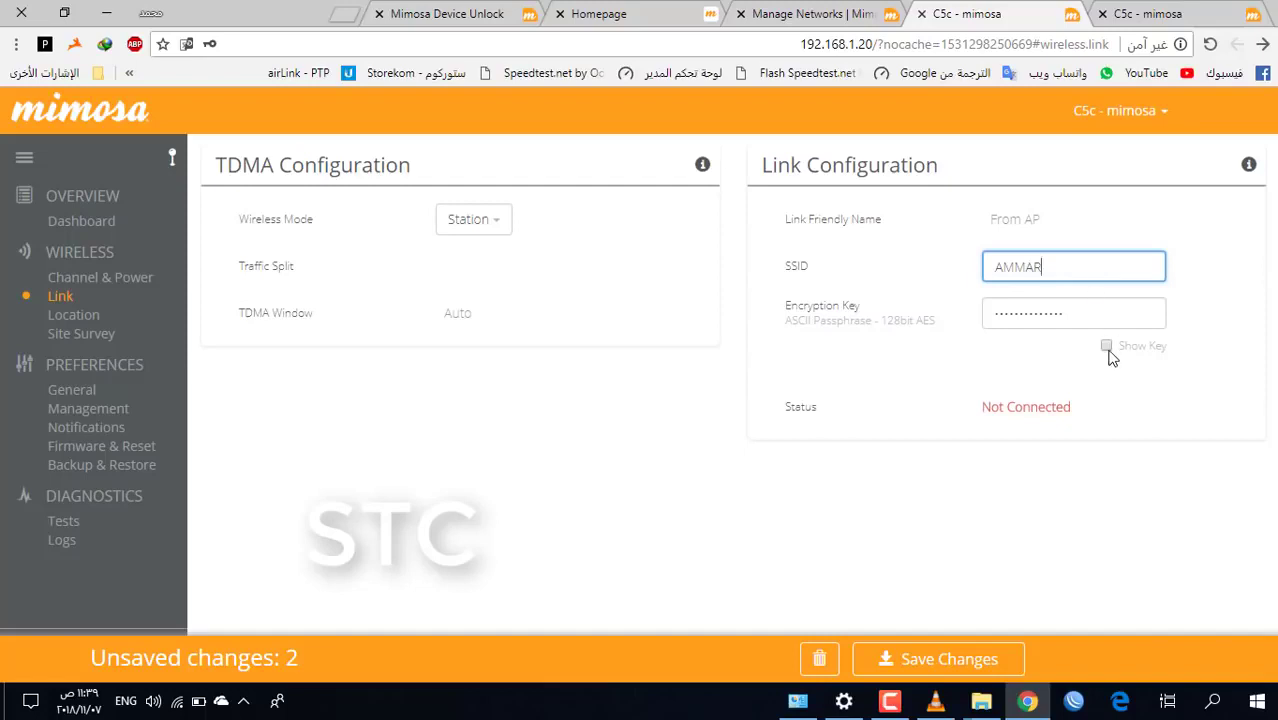
{"action": "left_click", "coordinate": [1106, 346]}
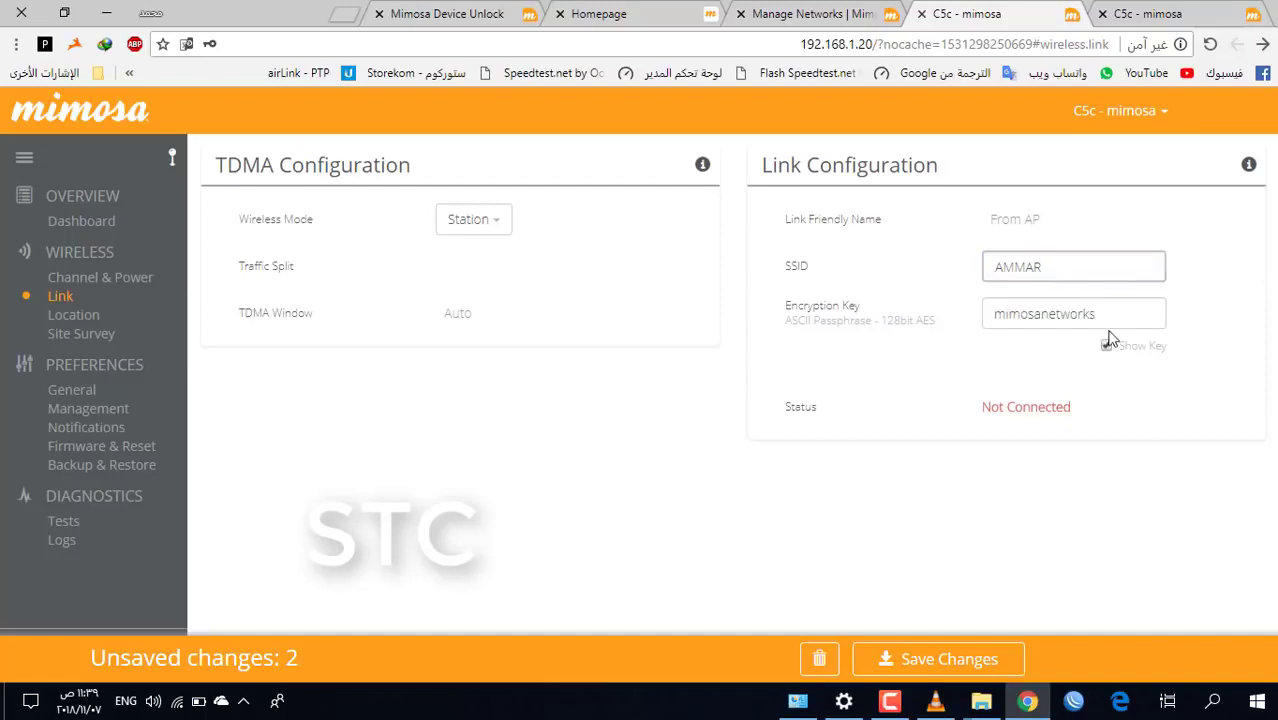
{"action": "double_click", "coordinate": [1110, 320]}
{"action": "type", "text": "123456789"}
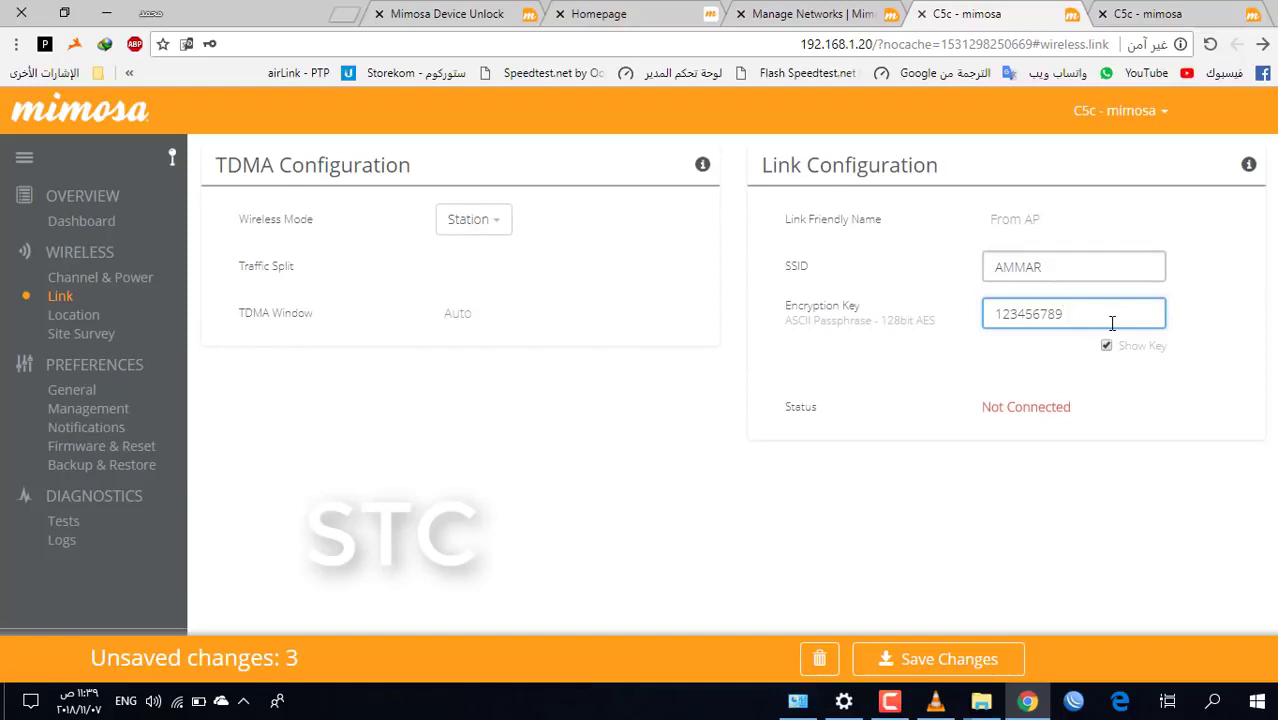
{"action": "left_click", "coordinate": [950, 659]}
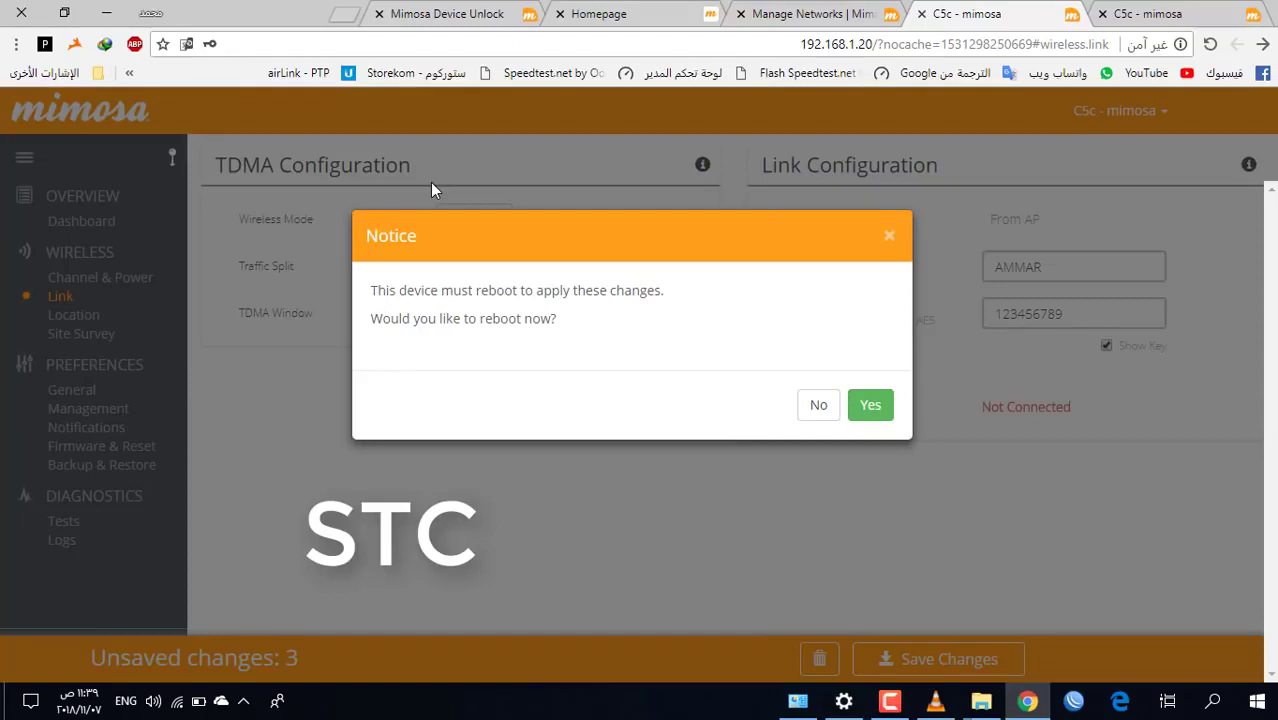
Confirm the reboot, dismiss Chrome's password offer, and log back in with the device password
{"action": "left_click", "coordinate": [870, 406]}
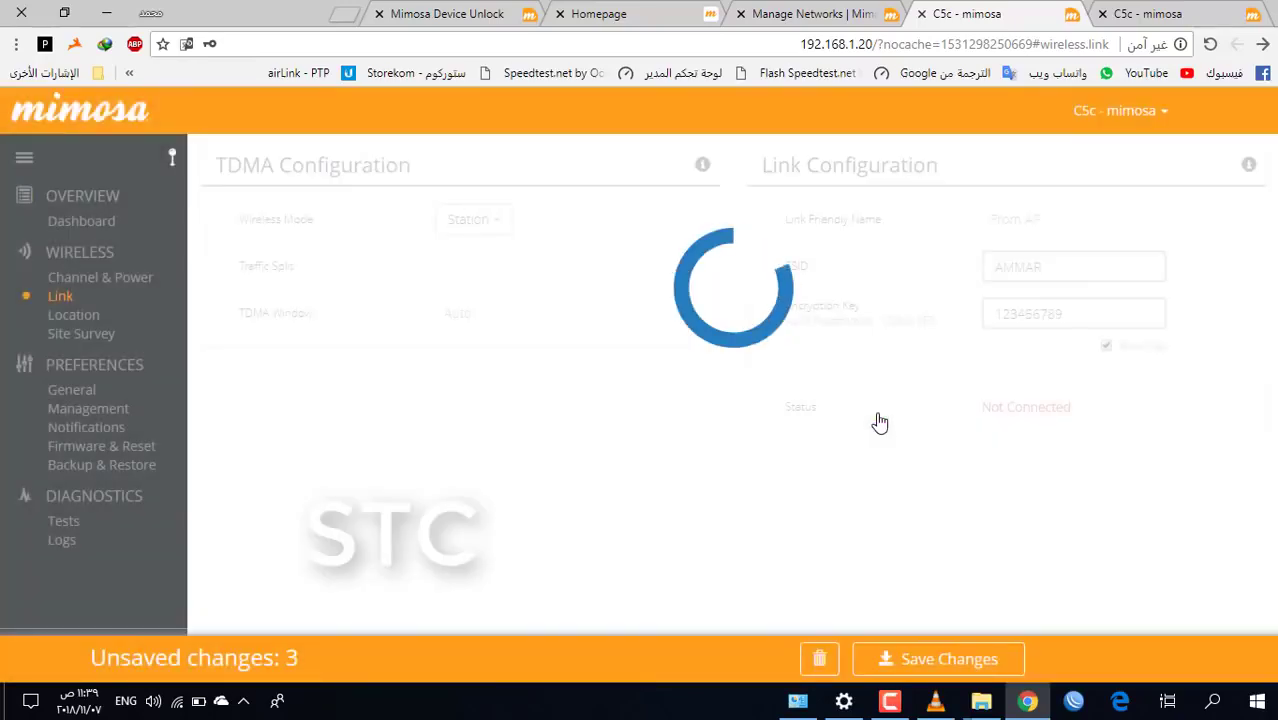
{"action": "mouse_move", "coordinate": [892, 705]}
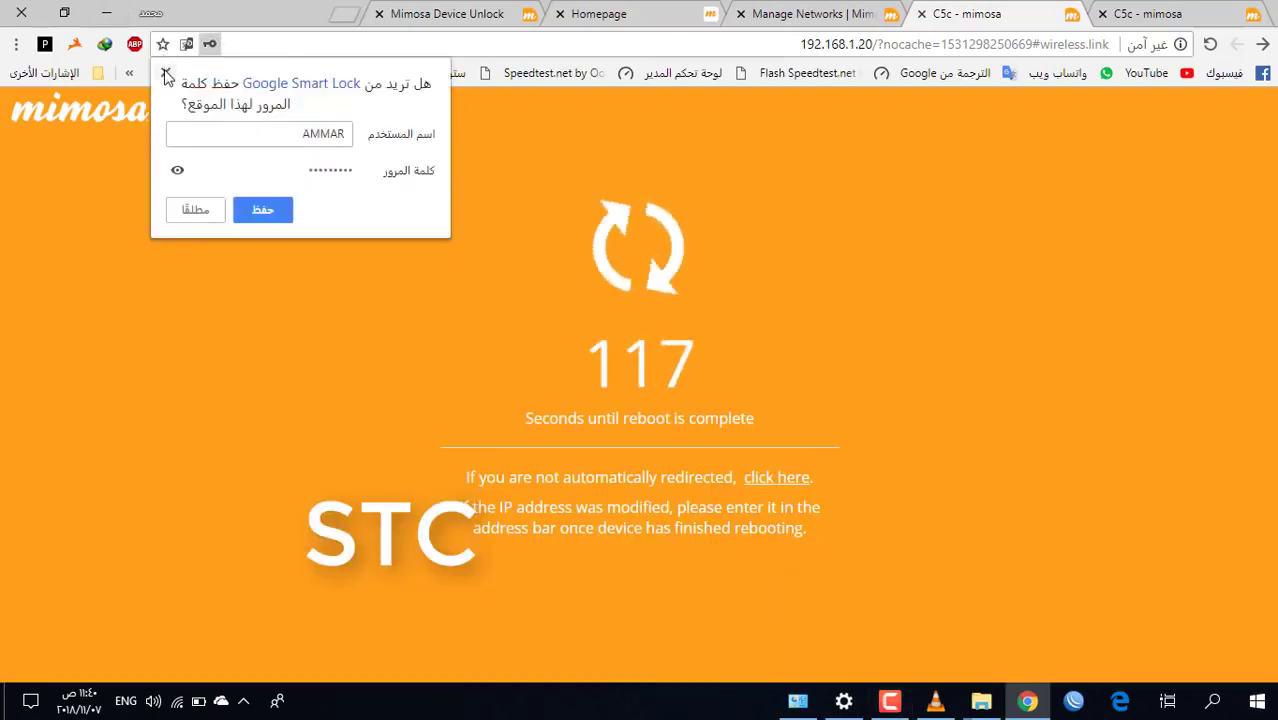
{"action": "left_click", "coordinate": [624, 342]}
{"action": "left_click", "coordinate": [889, 701]}
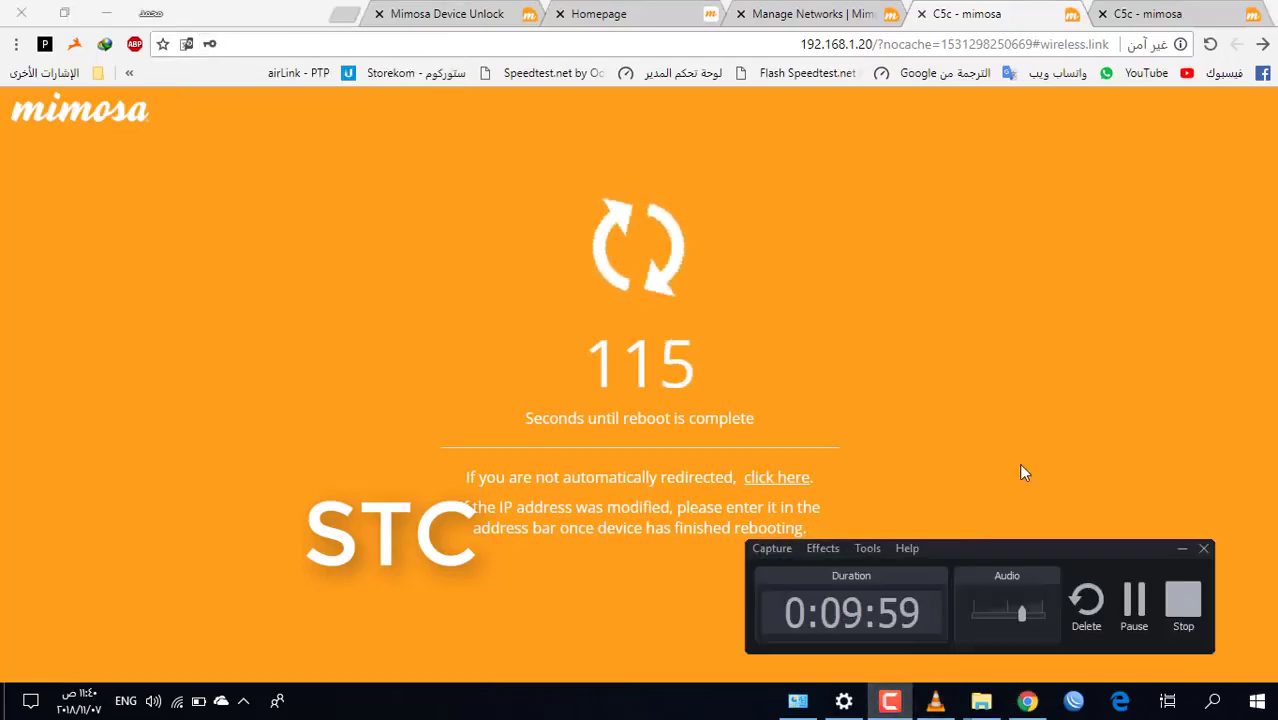
{"action": "left_click", "coordinate": [1133, 597]}
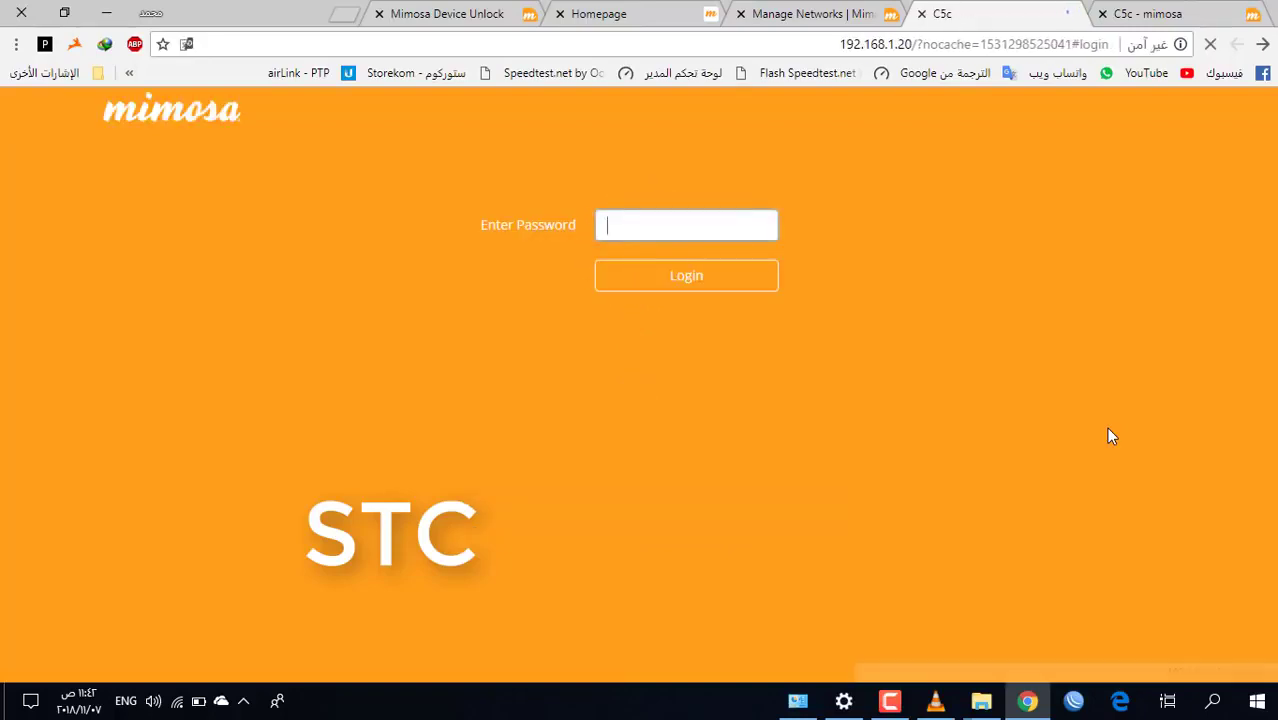
{"action": "type", "text": "mi"}
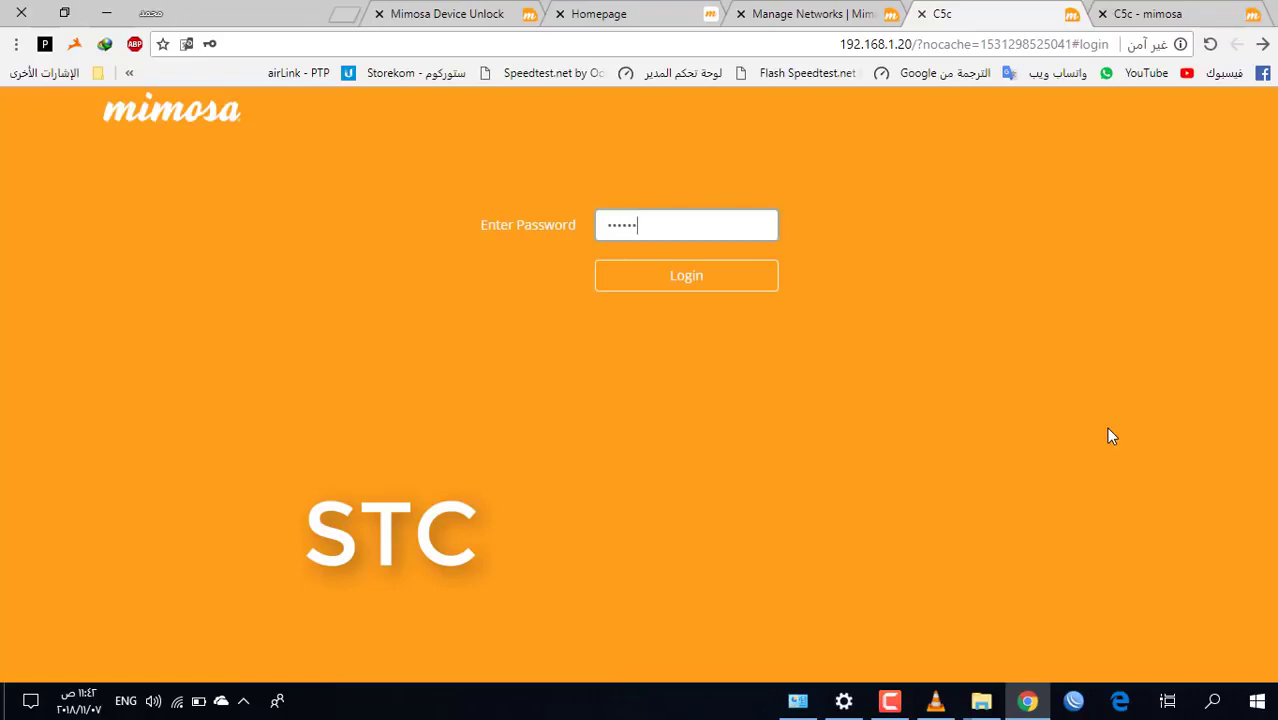
{"action": "key", "text": "Return"}
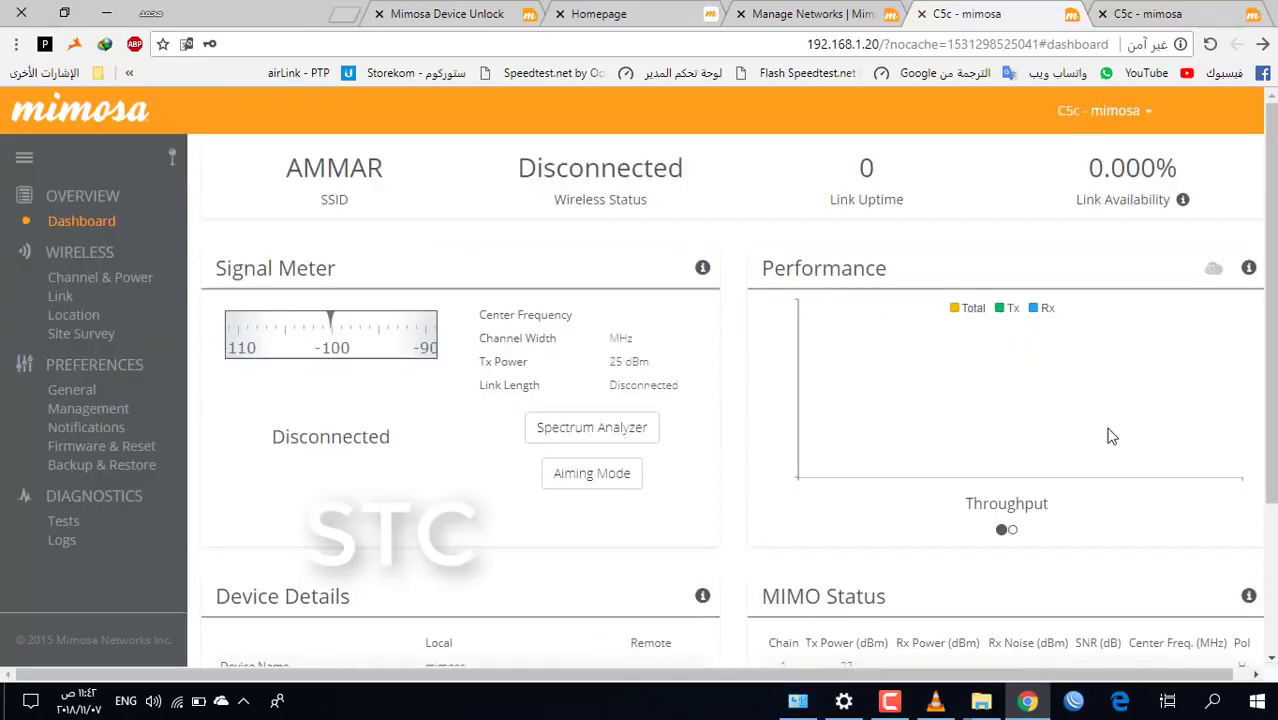
Check the dashboard's Channel Width reading, then go to Wireless > Link settings
{"action": "scroll", "coordinate": [1268, 252], "scroll_direction": "down", "scroll_amount": 2}
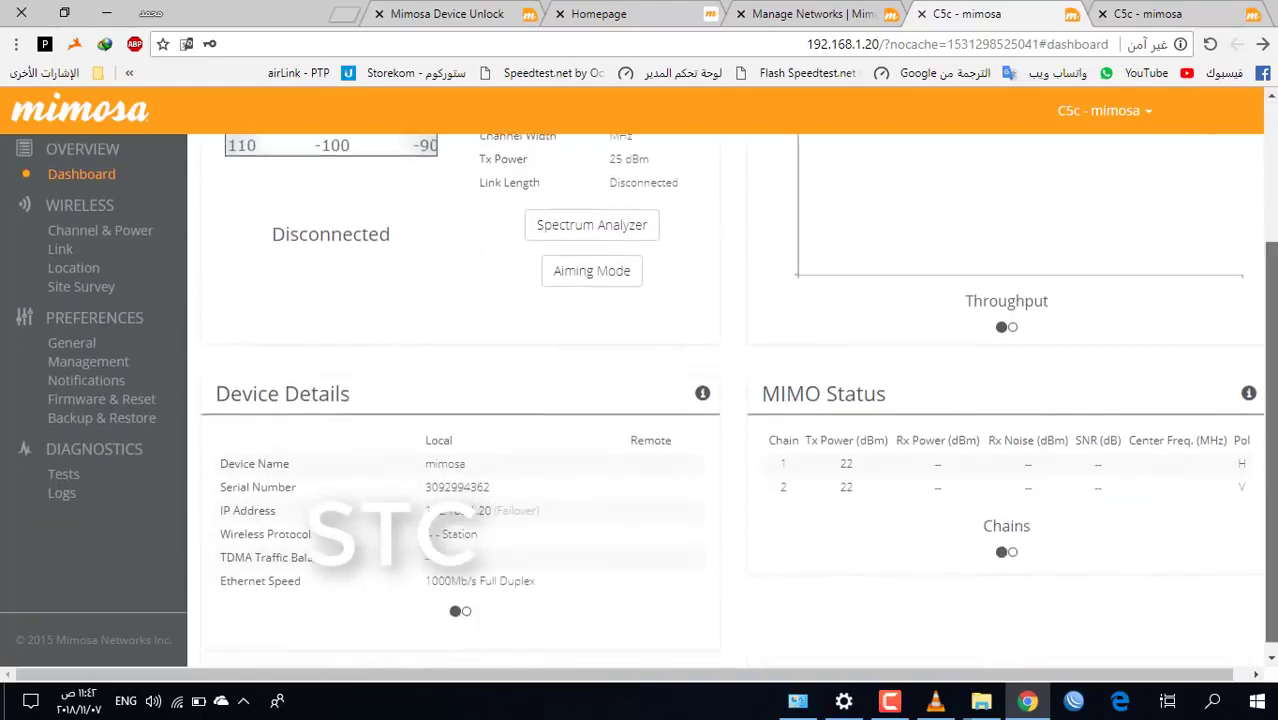
{"action": "scroll", "coordinate": [518, 337], "scroll_direction": "up", "scroll_amount": 2}
{"action": "scroll", "coordinate": [518, 337], "scroll_direction": "down", "scroll_amount": 2}
{"action": "scroll", "coordinate": [518, 337], "scroll_direction": "up", "scroll_amount": 2}
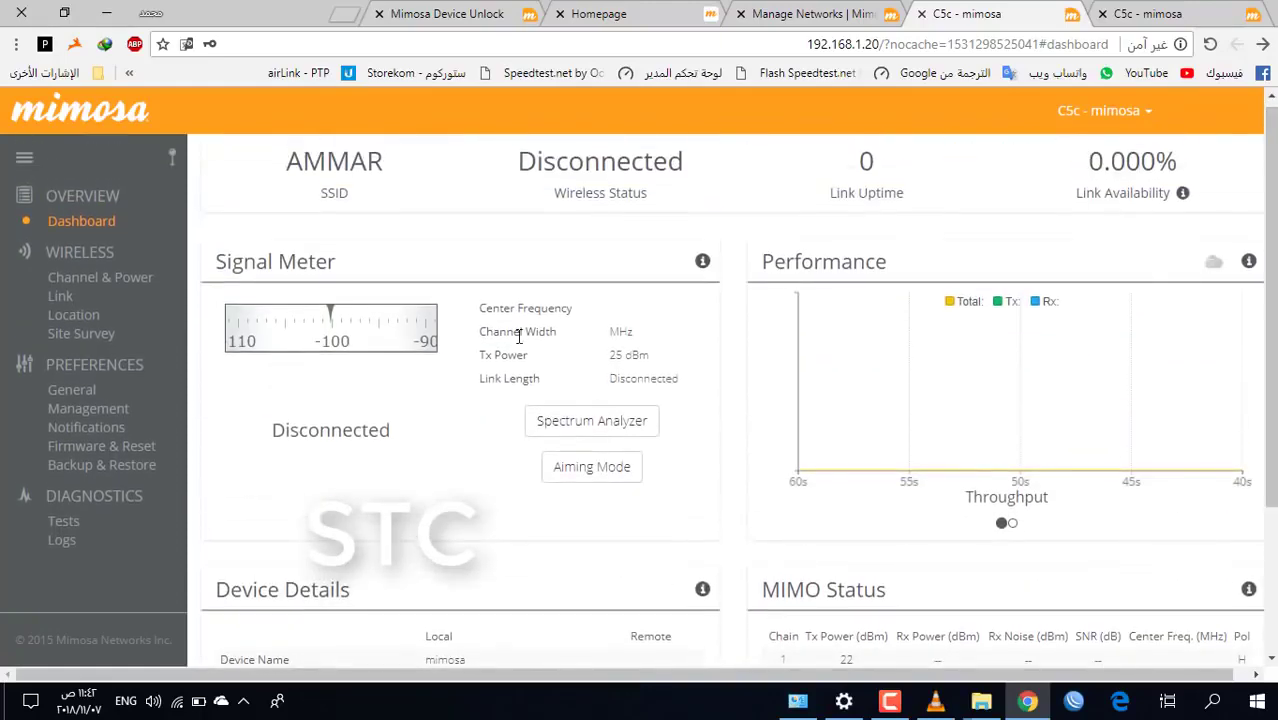
{"action": "triple_click", "coordinate": [536, 336]}
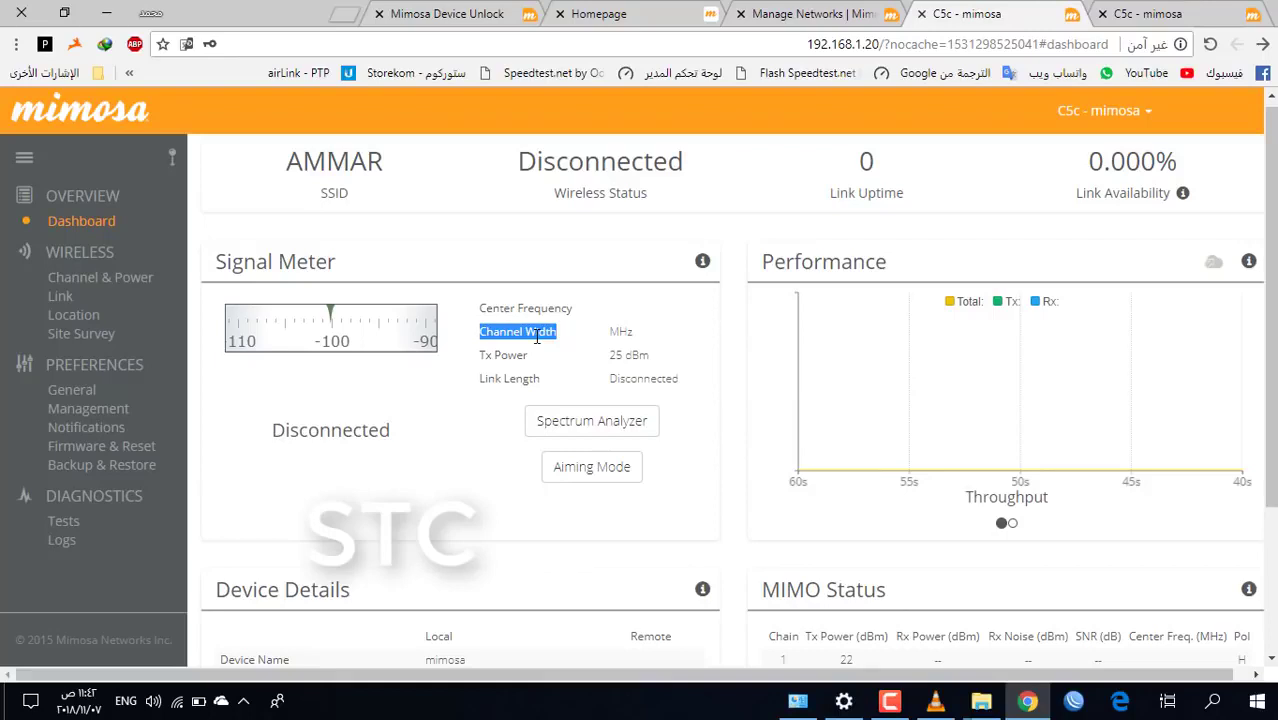
{"action": "left_click", "coordinate": [60, 296]}
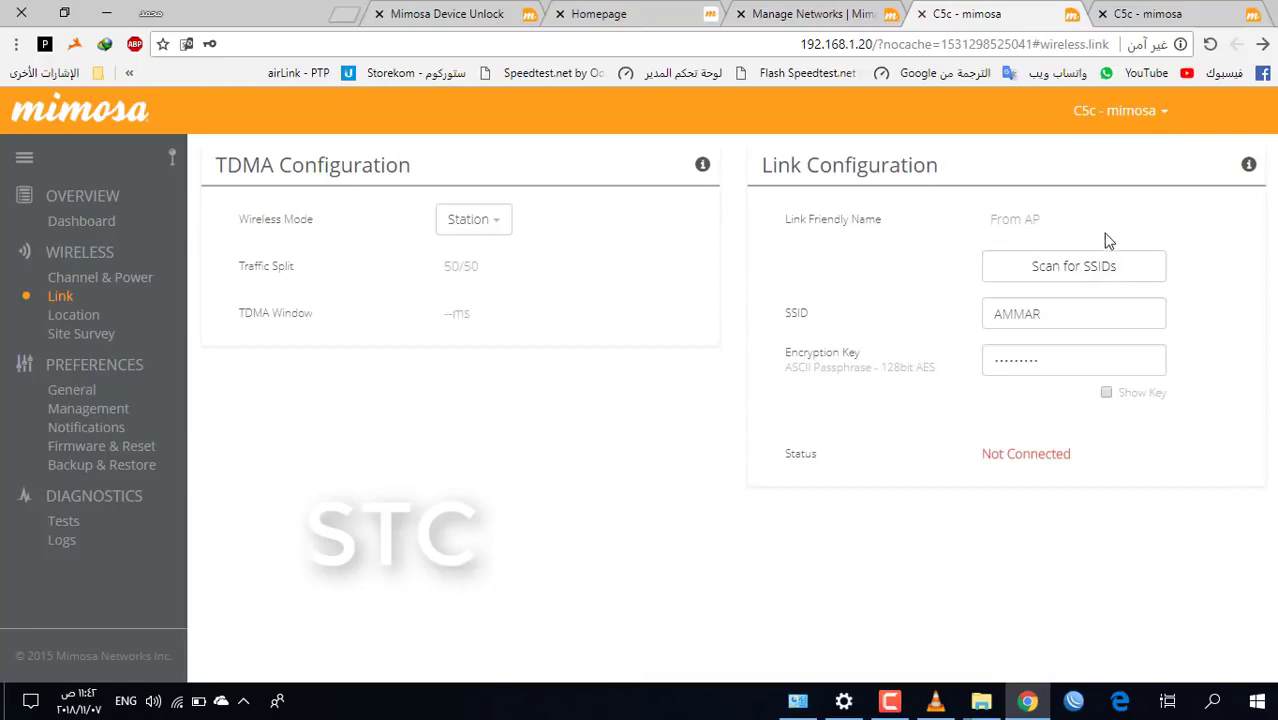
Scan for SSIDs and connect the station to AMMAR at about -58 dBm, 6300 MHz, 80 MHz
{"action": "left_click", "coordinate": [1105, 264]}
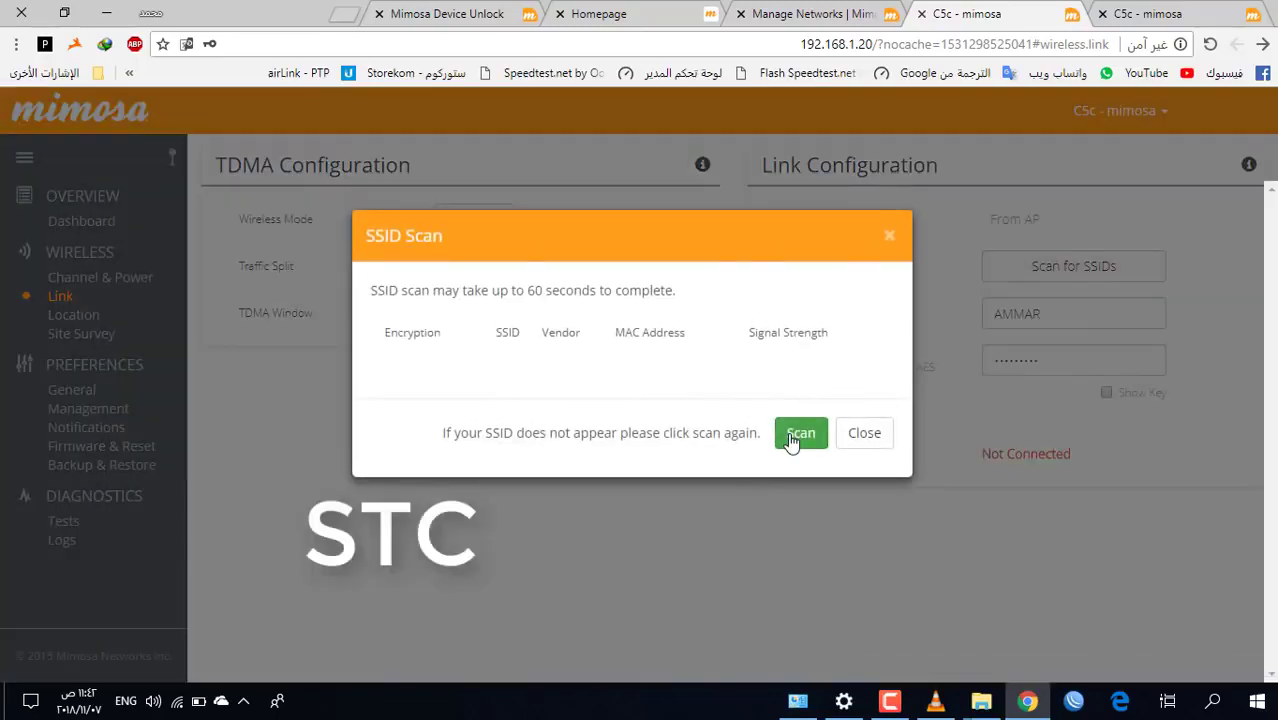
{"action": "left_click", "coordinate": [791, 438]}
{"action": "left_click", "coordinate": [889, 701]}
{"action": "left_click", "coordinate": [1133, 603]}
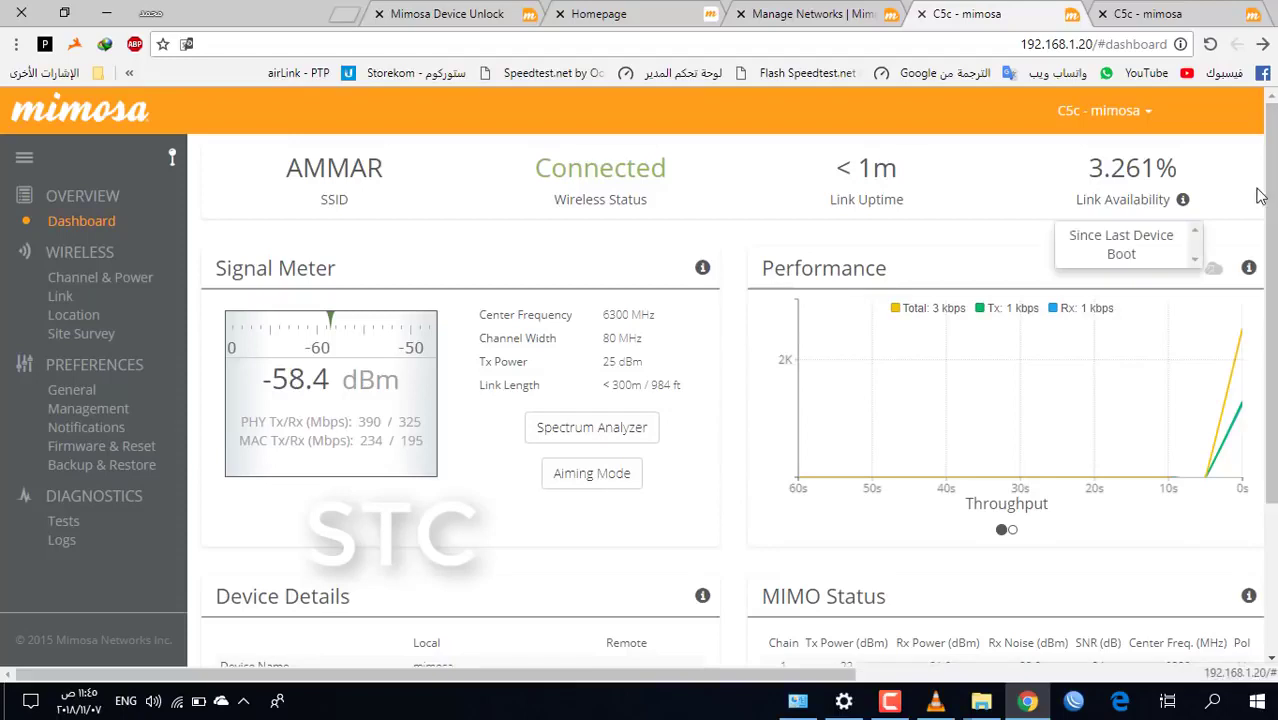
Check the remote AP at 192.168.1.80 under Device Details, then enter that address in a new tab
{"action": "scroll", "coordinate": [1200, 300], "scroll_direction": "down", "scroll_amount": 2}
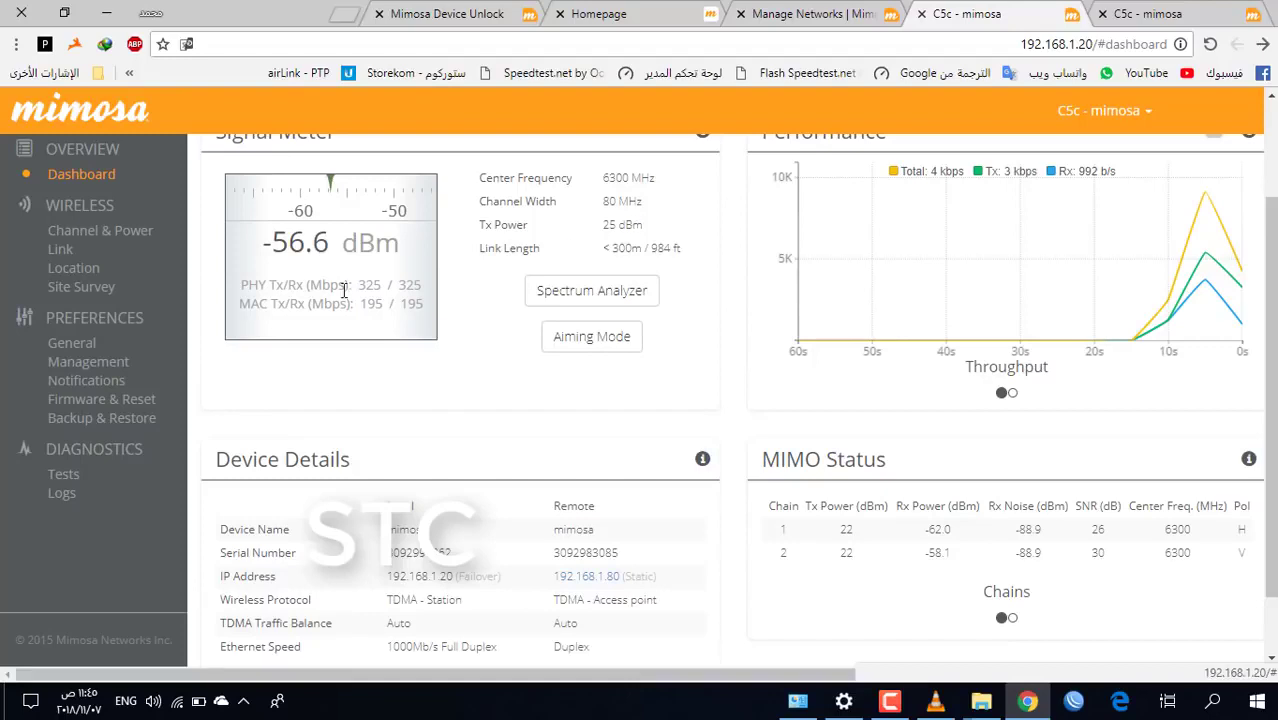
{"action": "left_click", "coordinate": [343, 13]}
{"action": "type", "text": "192.168.1."}
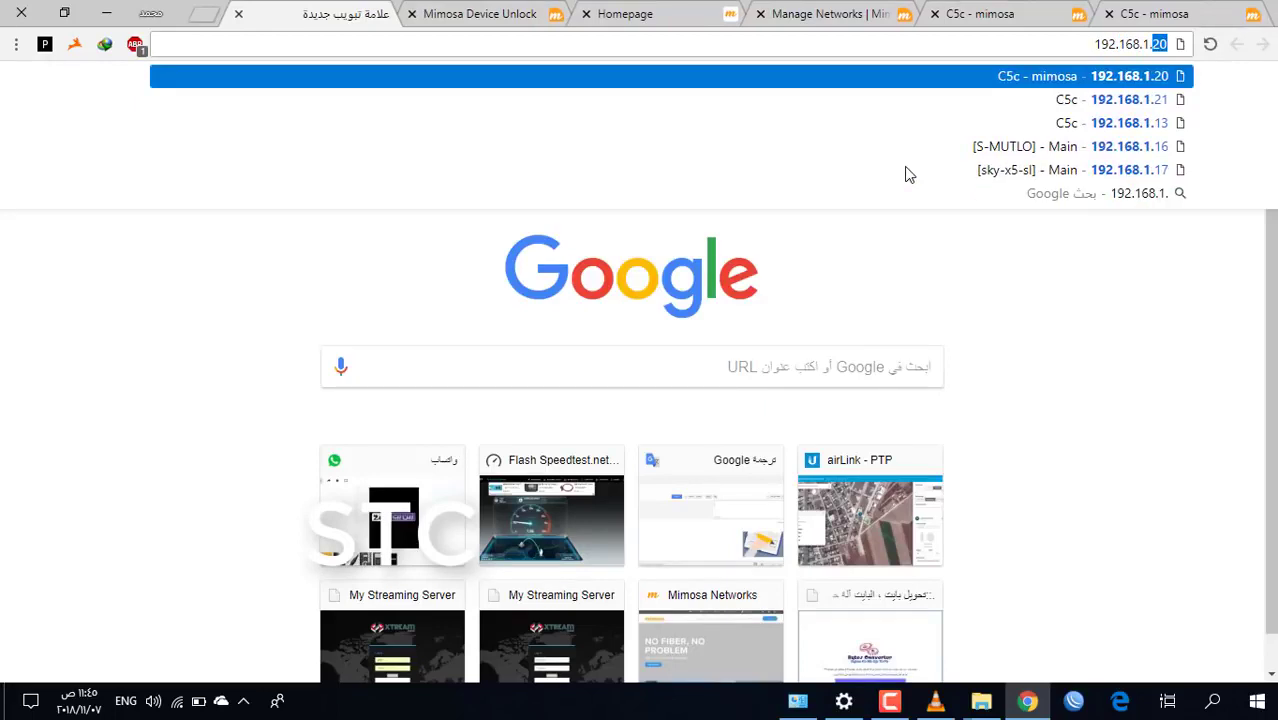
{"action": "type", "text": "80"}
Load 192.168.1.80 in the new tab, placed beside the Mimosa tabs
{"action": "key", "text": "Return"}
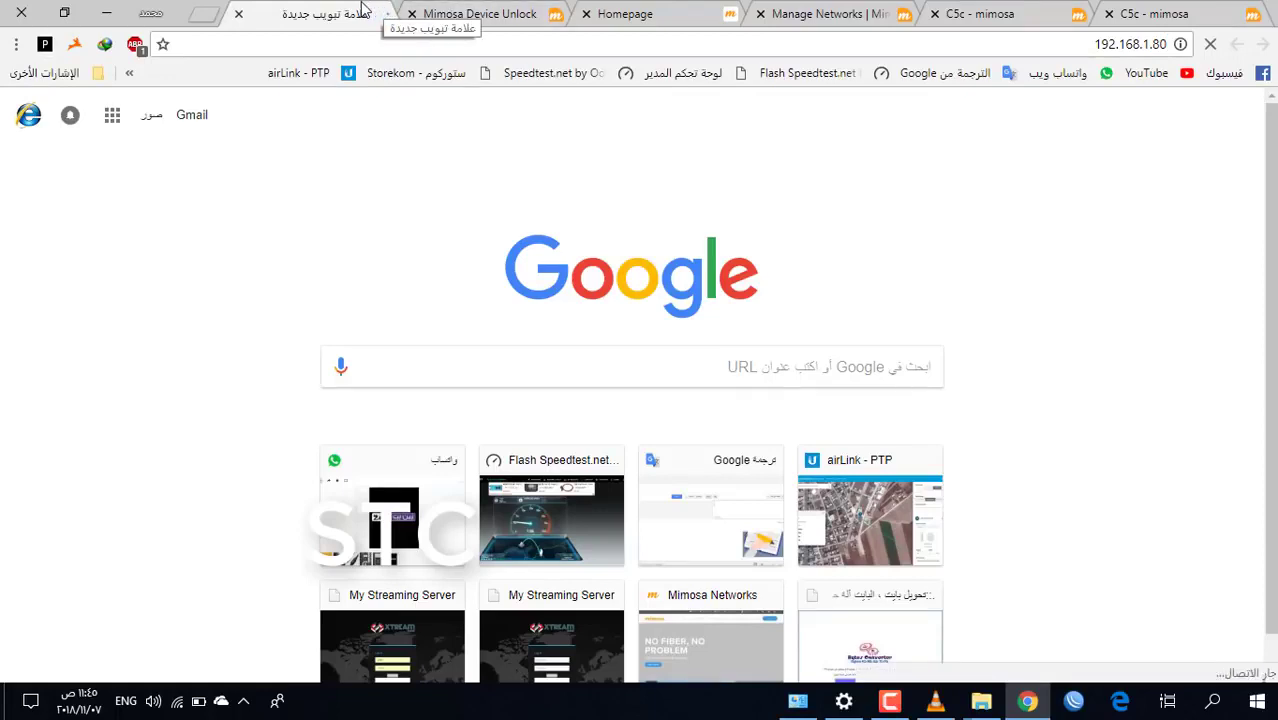
{"action": "left_click_drag", "start_coordinate": [362, 8], "coordinate": [795, 8]}
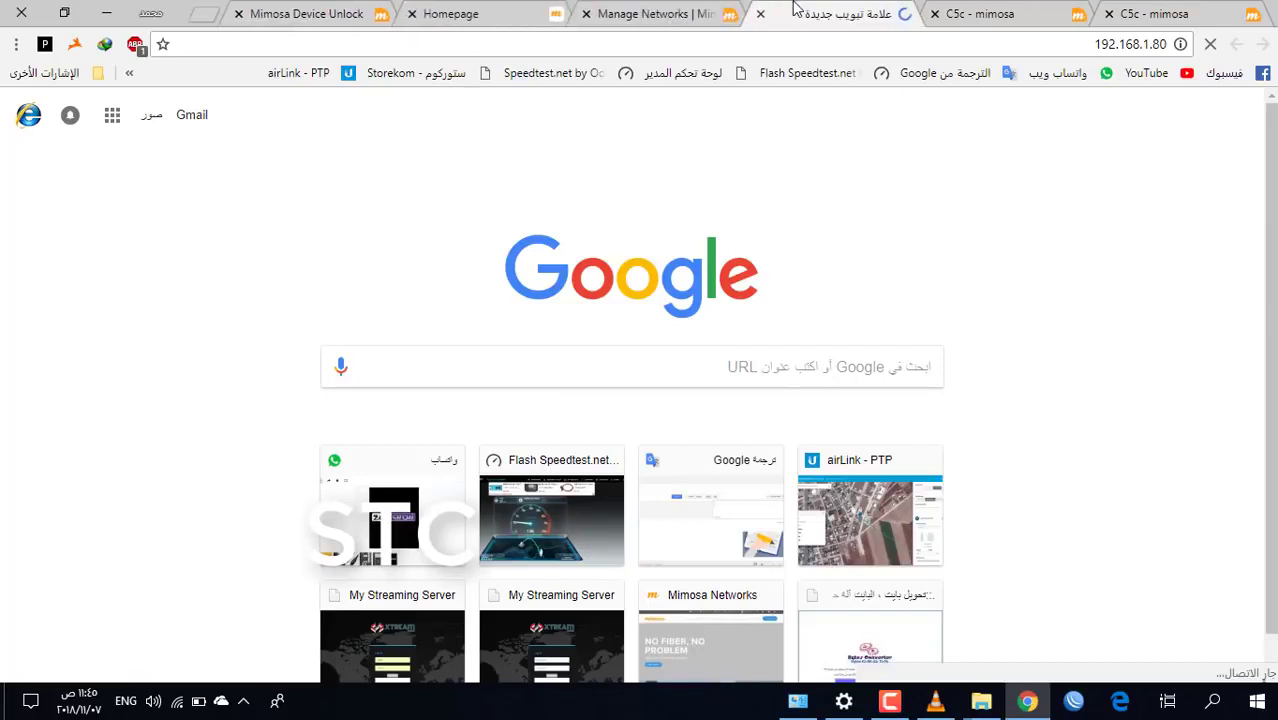
{"action": "left_click", "coordinate": [979, 10]}
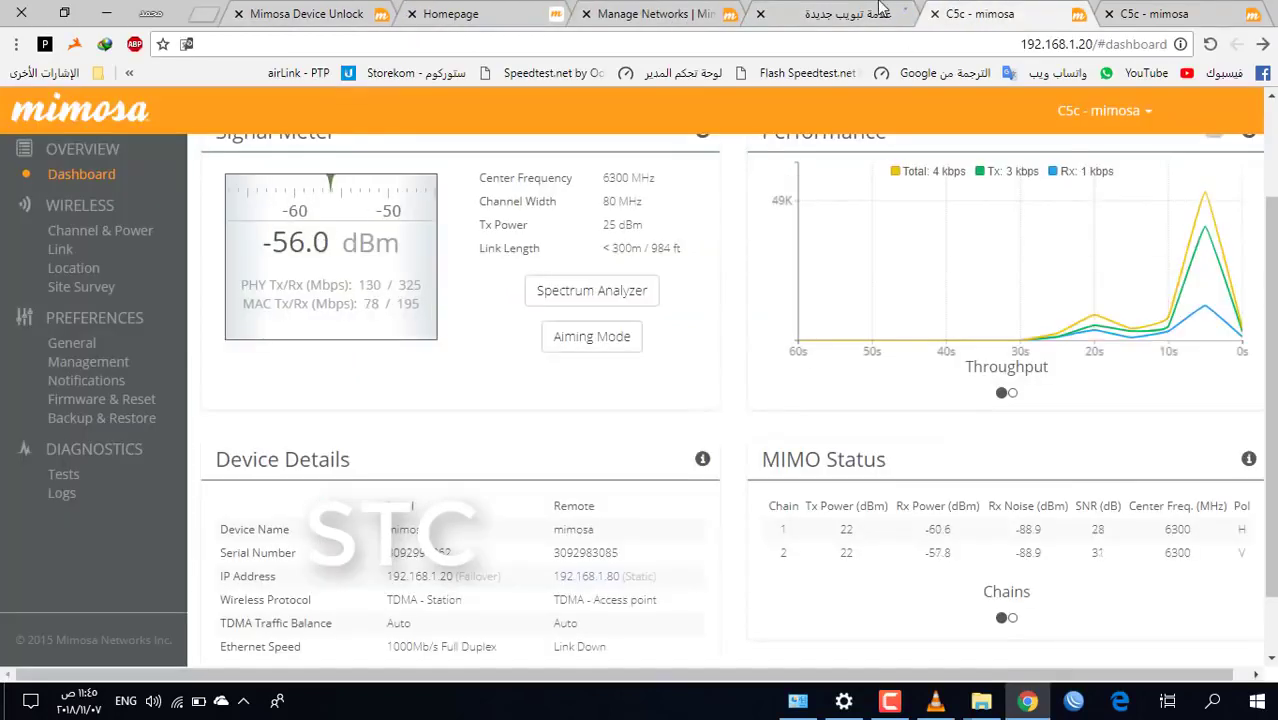
{"action": "left_click", "coordinate": [830, 10]}
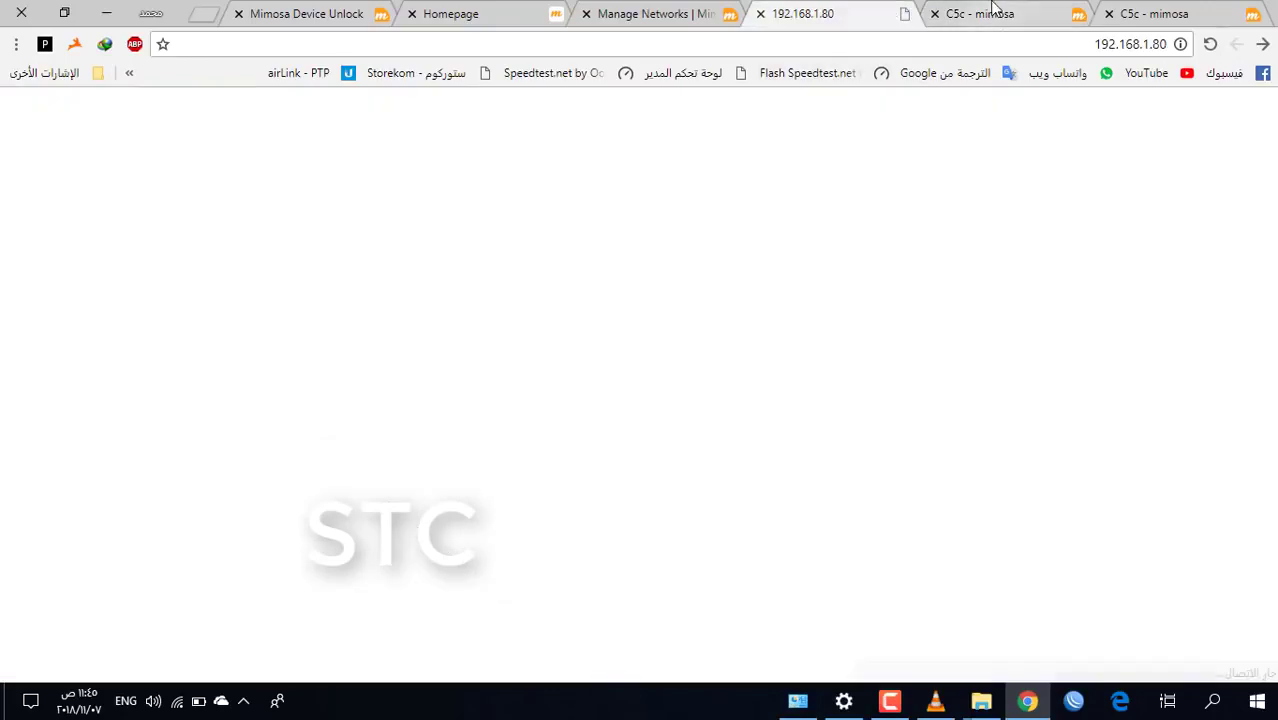
{"action": "left_click", "coordinate": [980, 10]}
{"action": "left_click", "coordinate": [855, 10]}
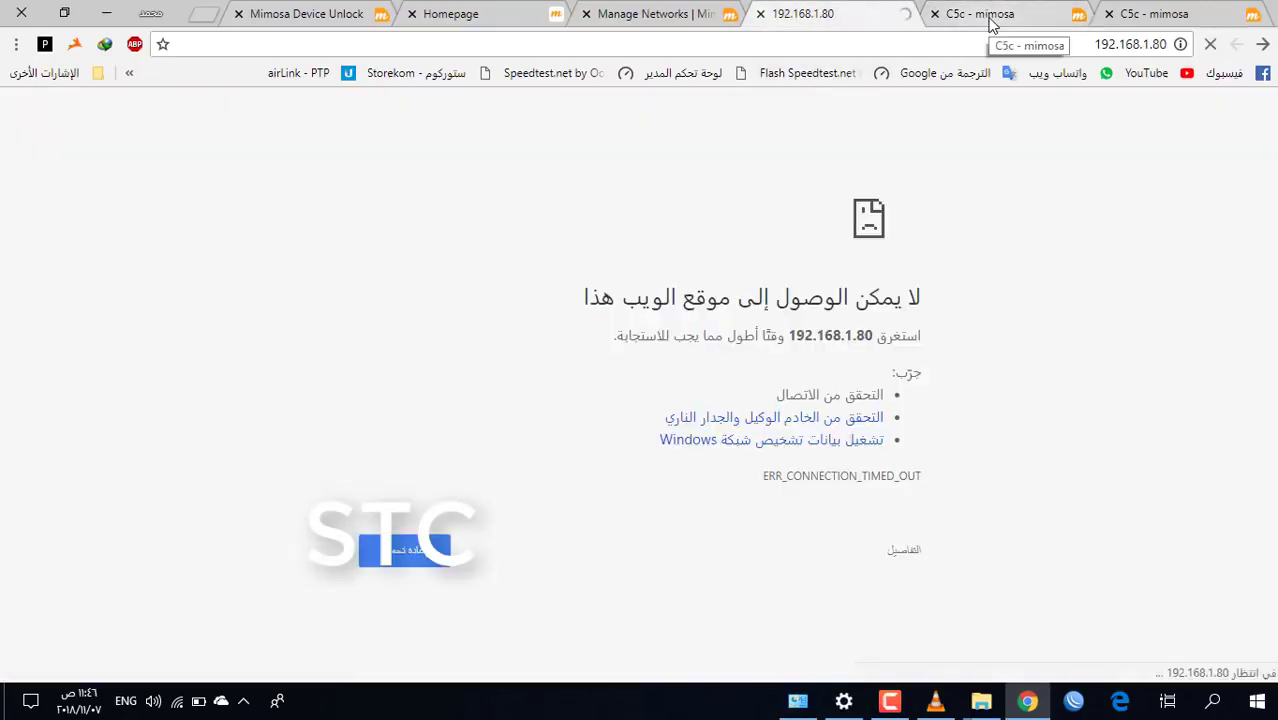
Log in to the access point at 192.168.1.80 with its password
{"action": "left_click", "coordinate": [990, 22]}
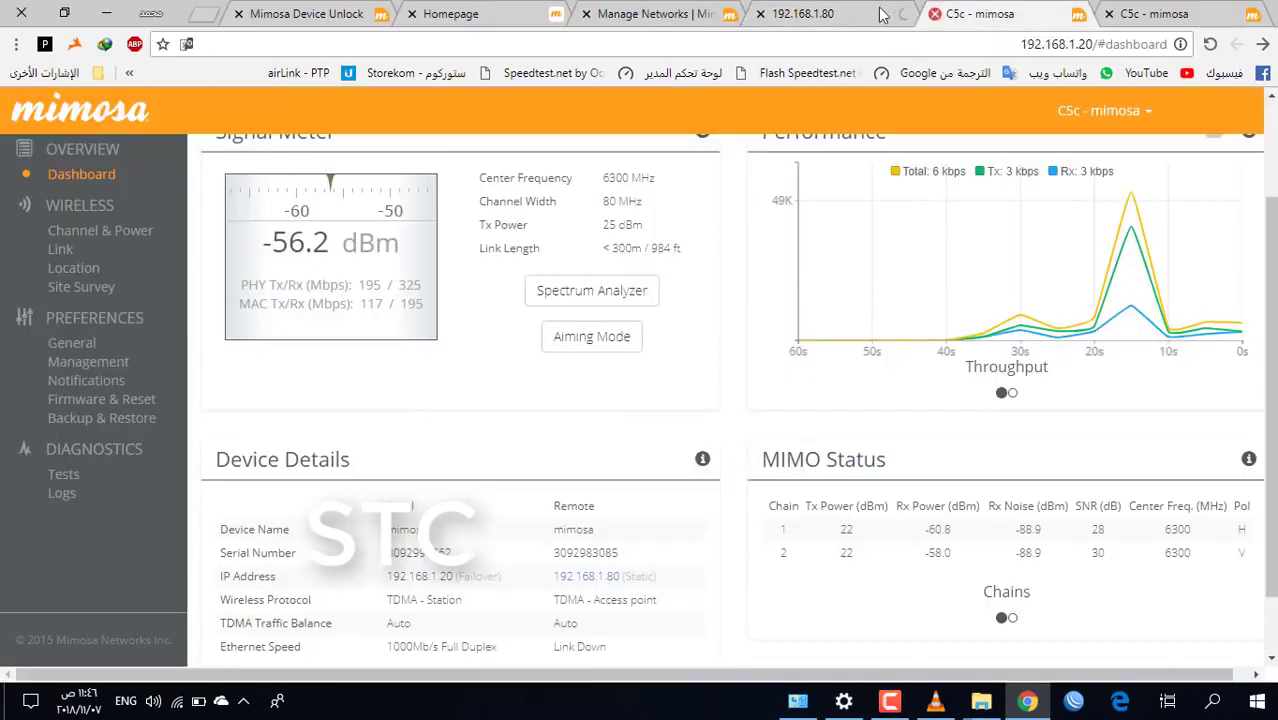
{"action": "left_click", "coordinate": [850, 13]}
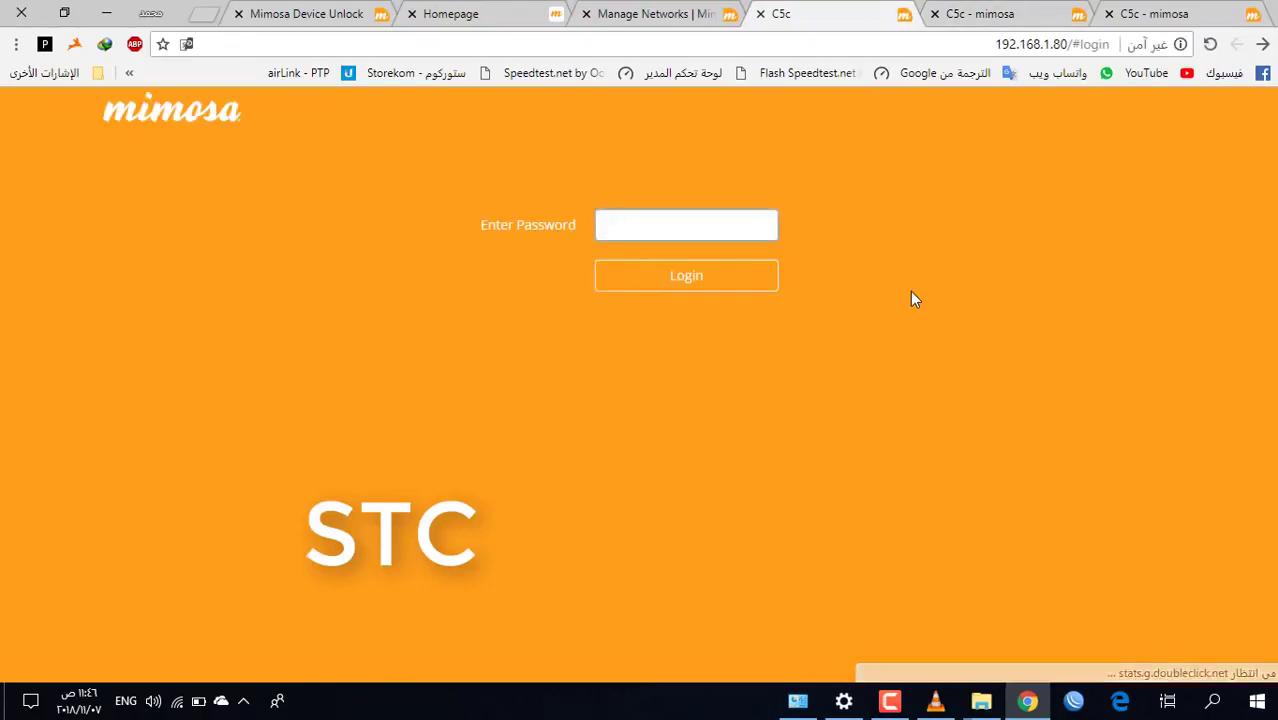
{"action": "type", "text": "••••••"}
{"action": "key", "text": "Return"}
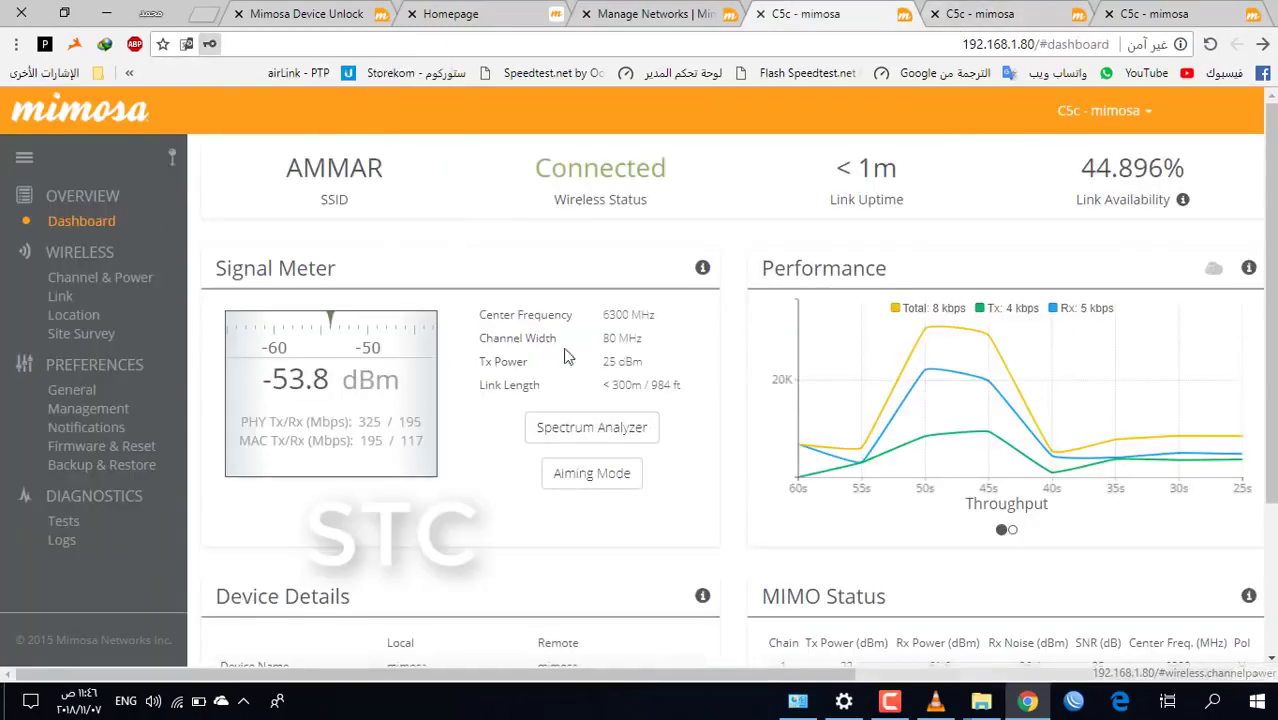
Review the station's PHY and MAC rates at 192.168.1.20, then open its Spectrum Analyzer
{"action": "left_click", "coordinate": [980, 14]}
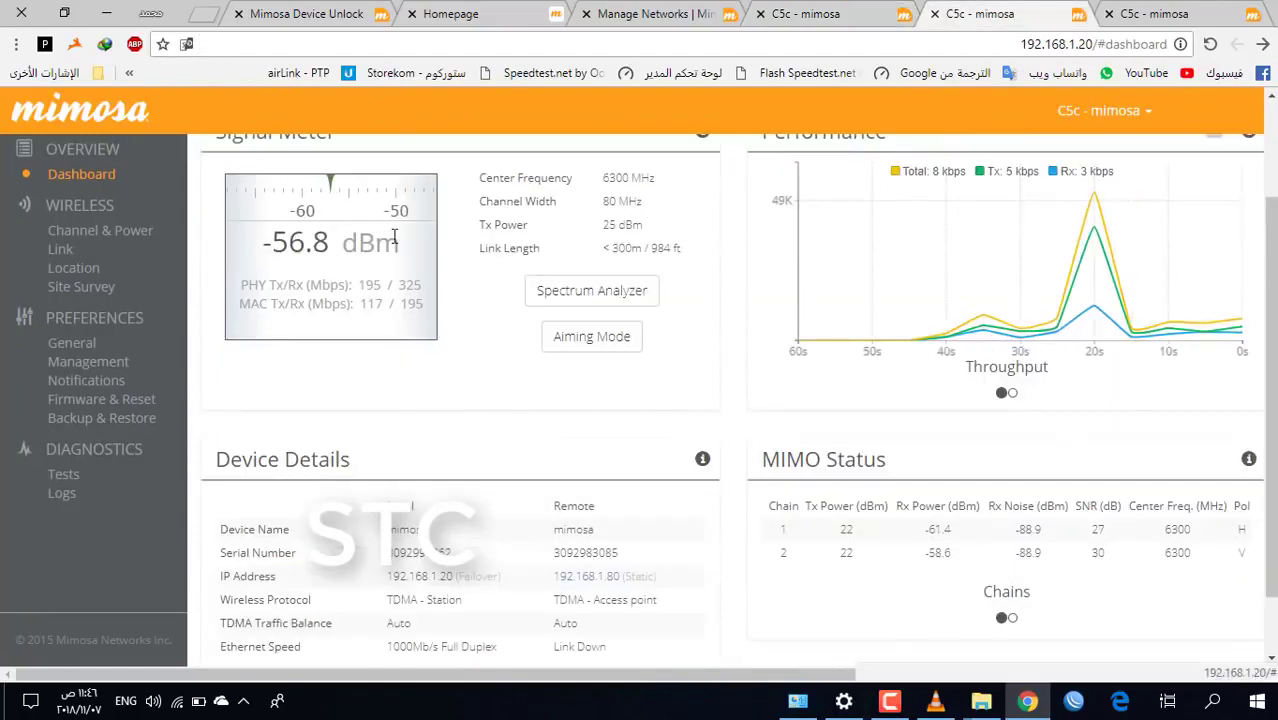
{"action": "left_click_drag", "start_coordinate": [419, 304], "coordinate": [330, 287]}
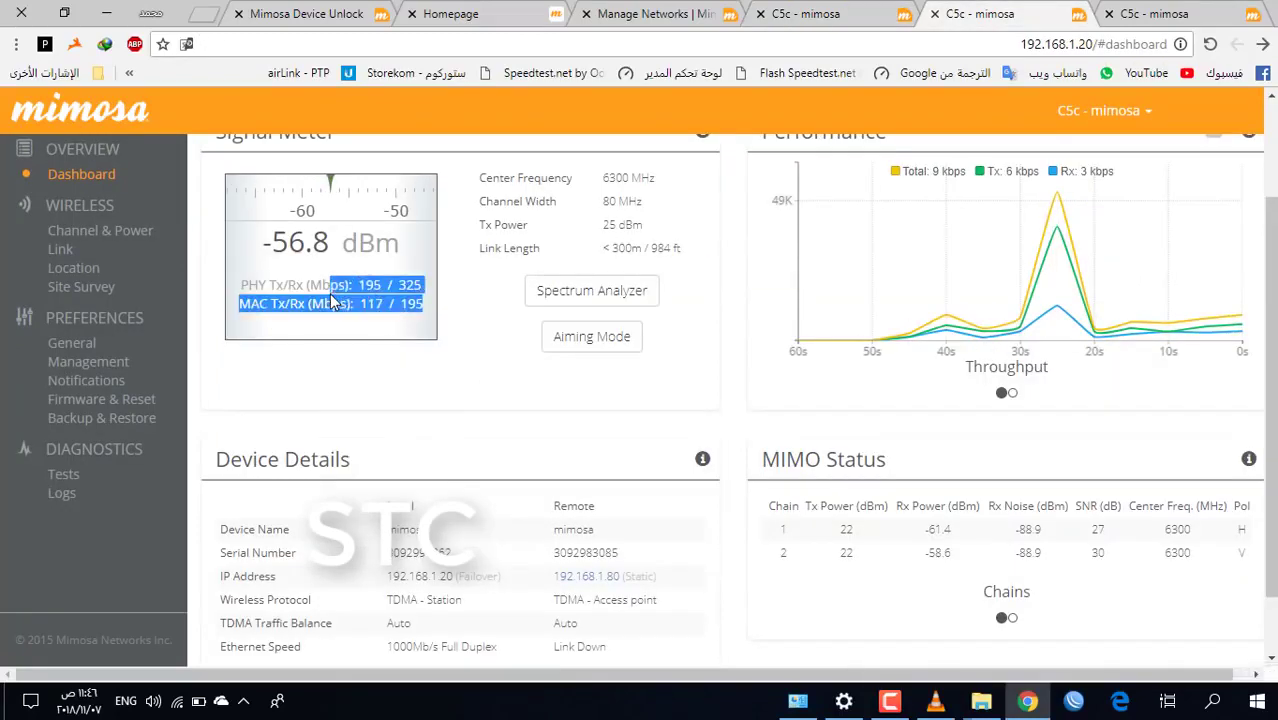
{"action": "left_click", "coordinate": [545, 231]}
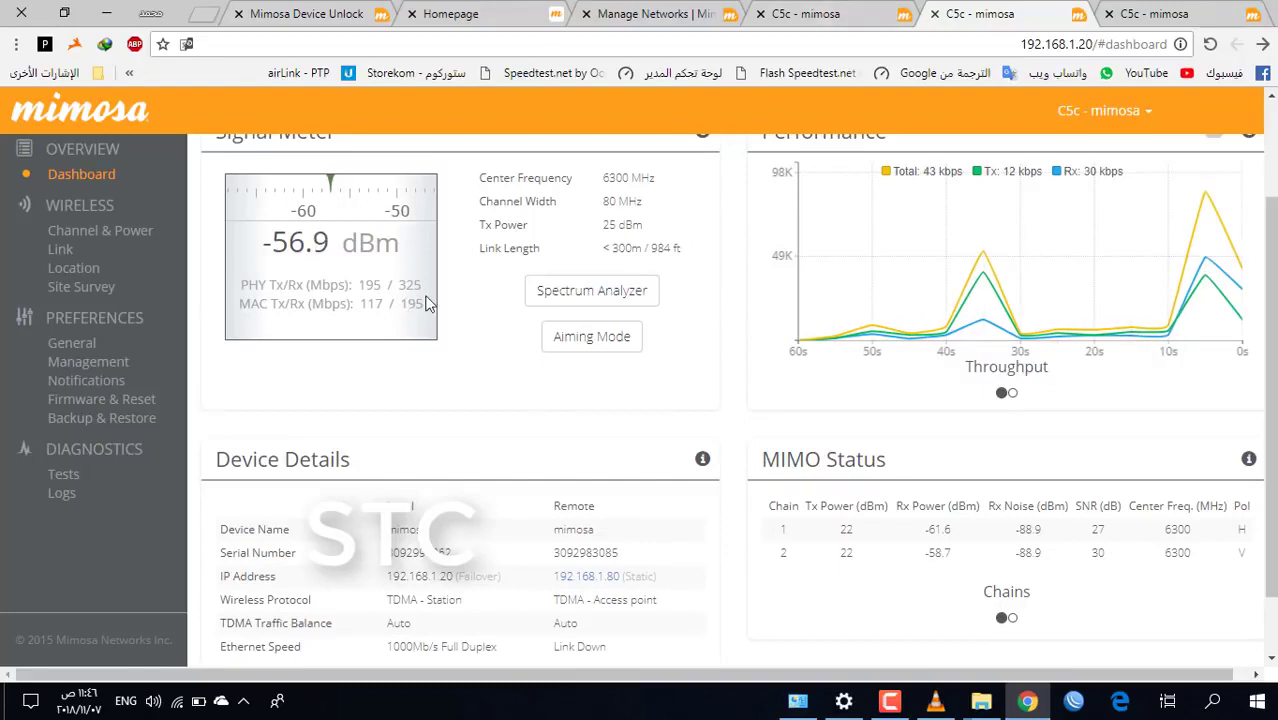
{"action": "left_click", "coordinate": [570, 296]}
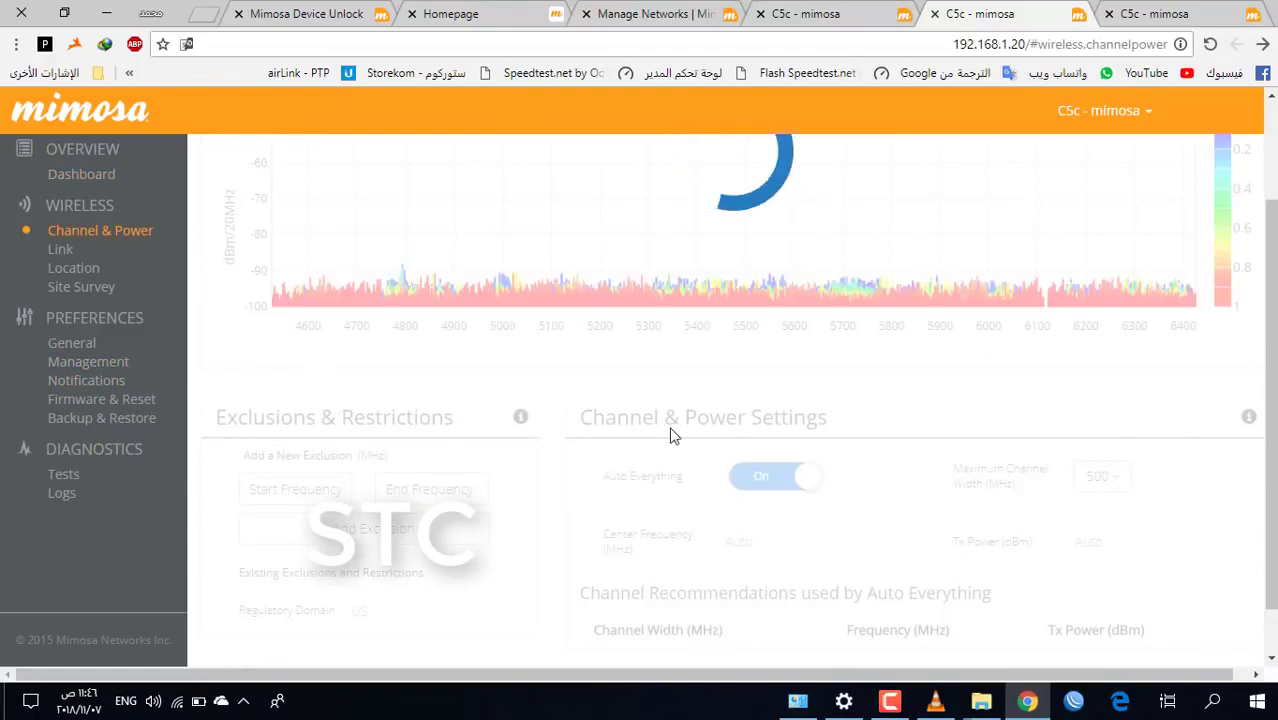
{"action": "left_click", "coordinate": [810, 14]}
{"action": "left_click", "coordinate": [630, 438]}
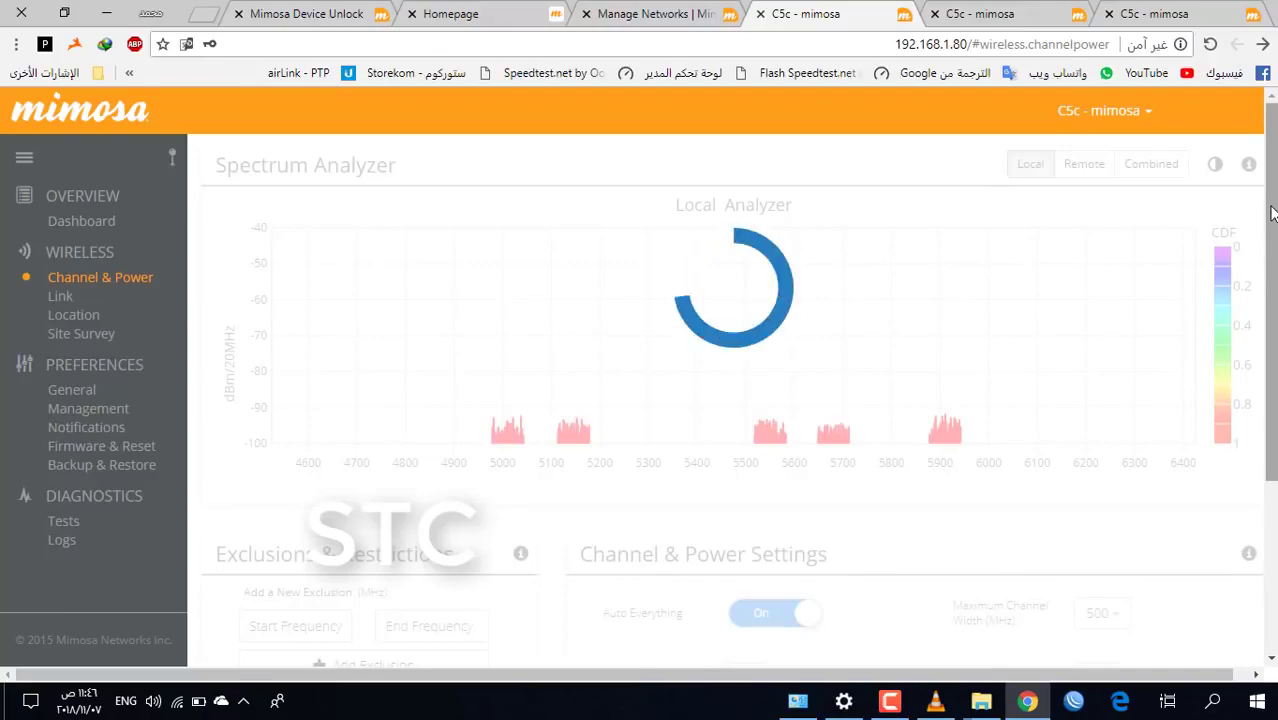
{"action": "scroll", "coordinate": [1272, 211], "scroll_direction": "down", "scroll_amount": 2}
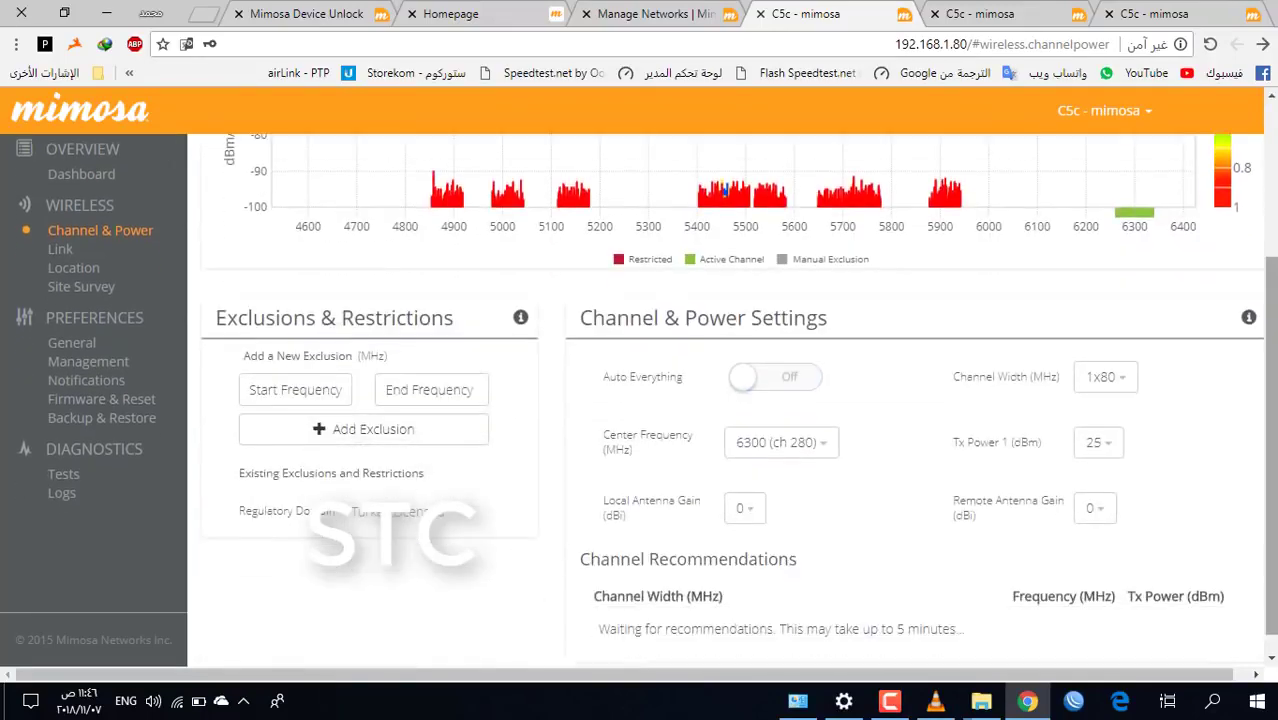
{"action": "left_click", "coordinate": [827, 442]}
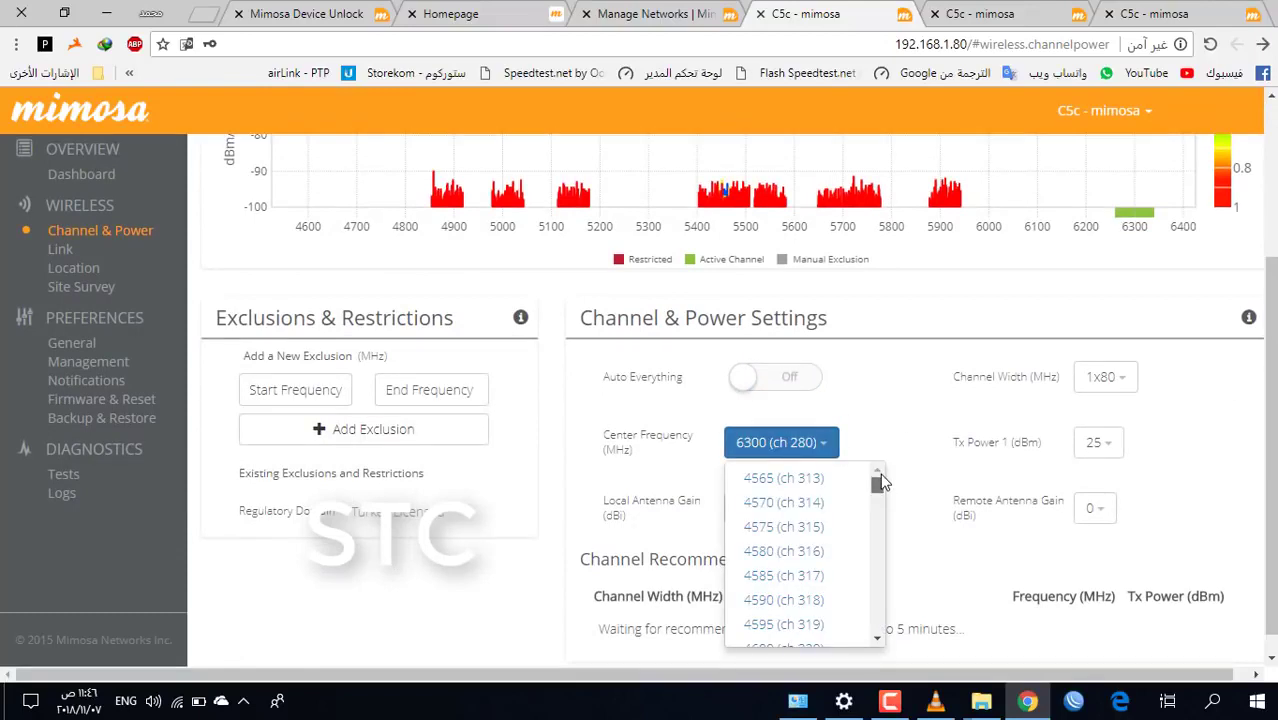
{"action": "left_click_drag", "start_coordinate": [881, 483], "coordinate": [881, 645]}
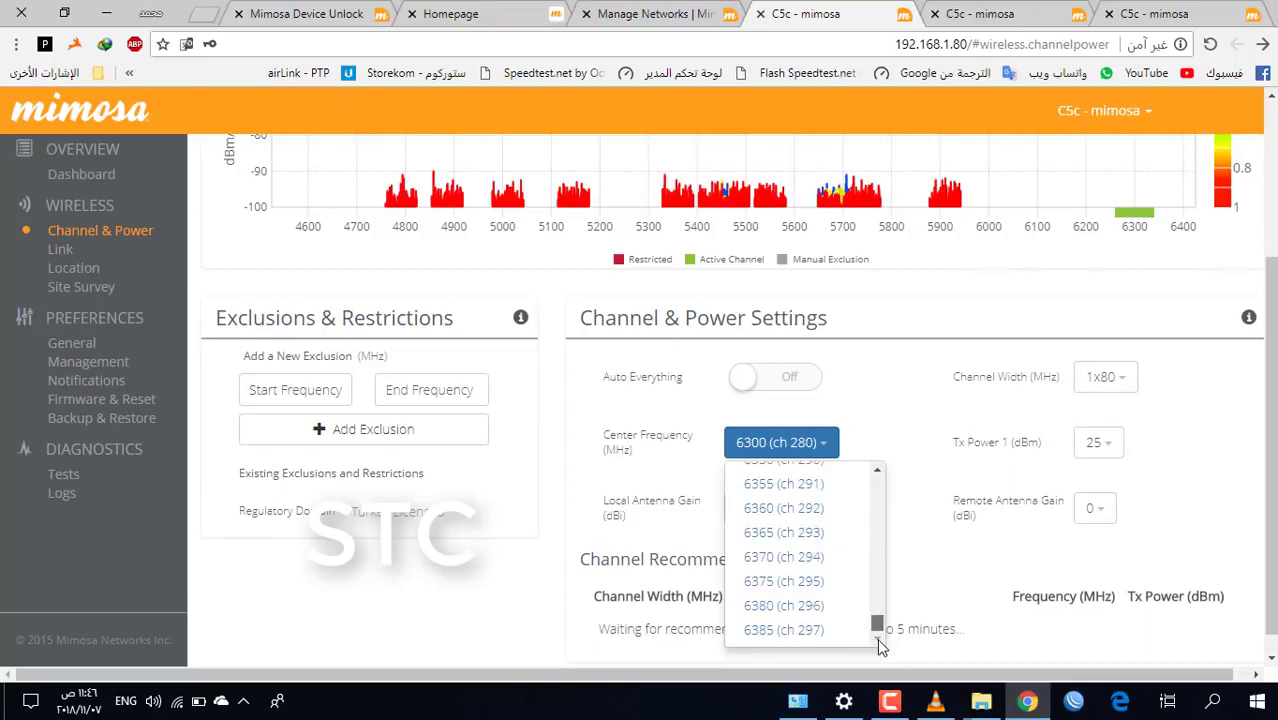
{"action": "left_click", "coordinate": [913, 422]}
{"action": "left_click", "coordinate": [88, 176]}
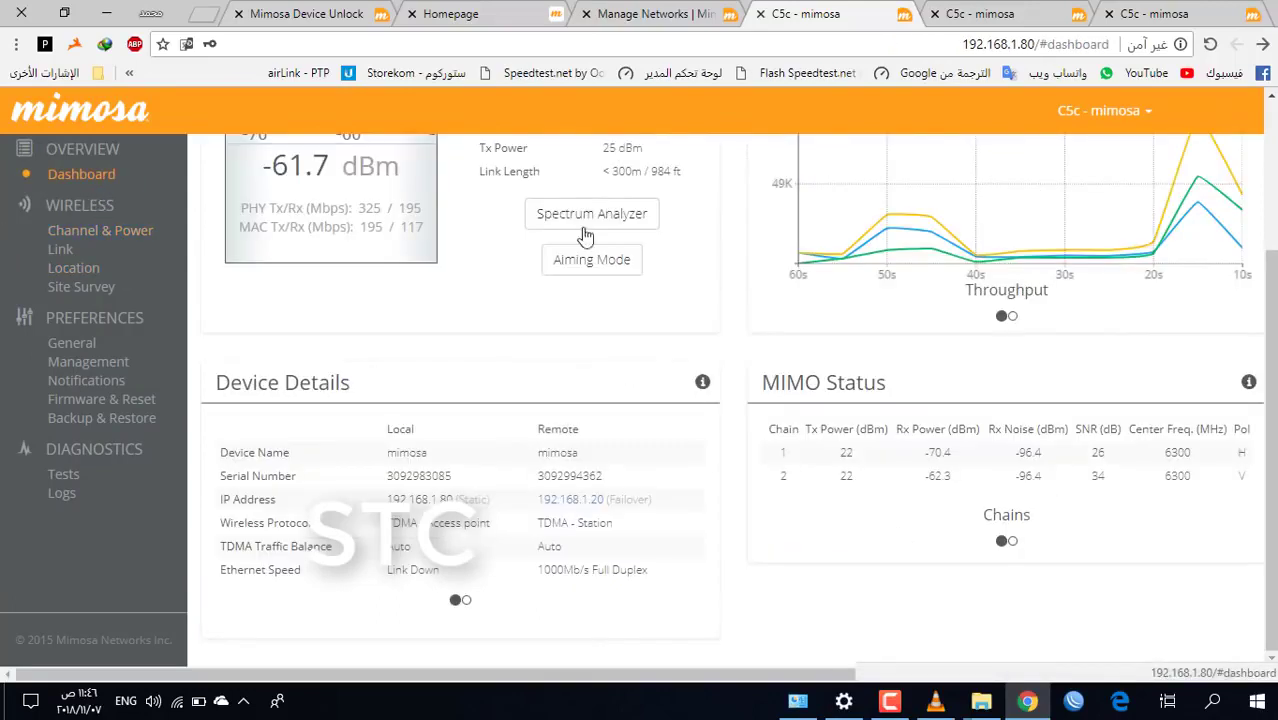
{"action": "left_click", "coordinate": [972, 15]}
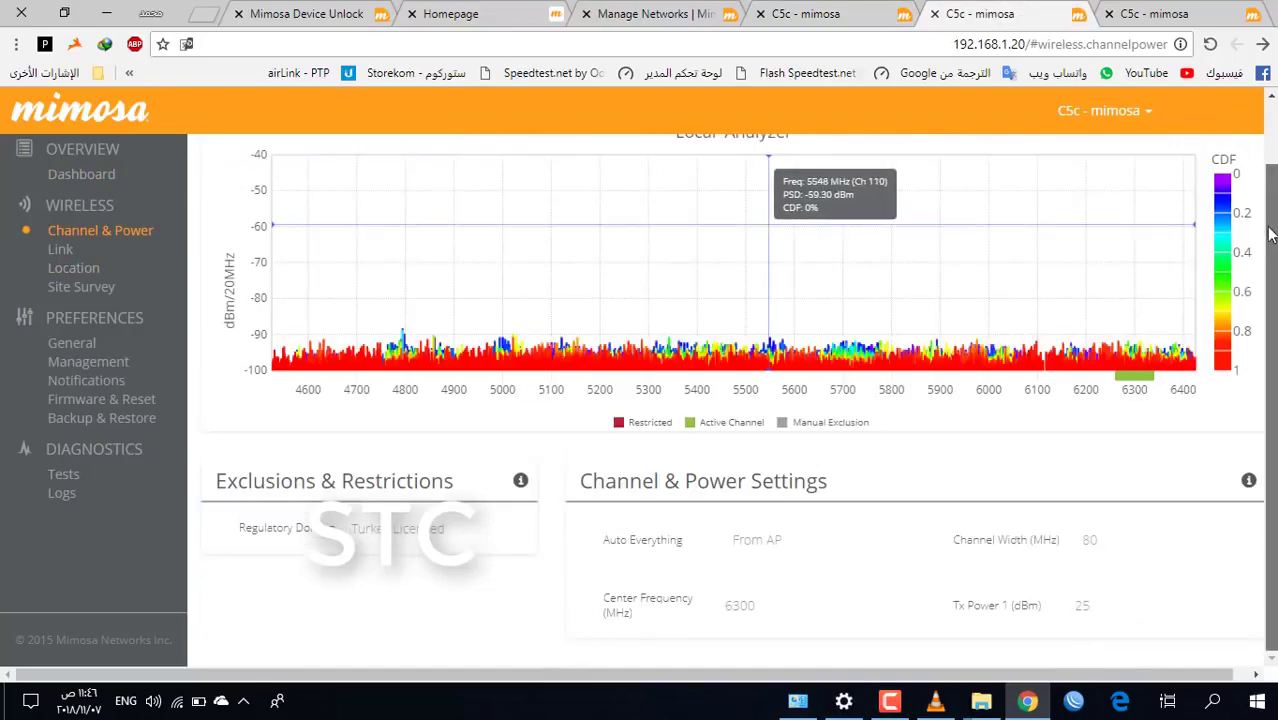
{"action": "scroll", "coordinate": [973, 520], "scroll_direction": "up", "scroll_amount": 1}
{"action": "scroll", "coordinate": [973, 520], "scroll_direction": "down", "scroll_amount": 1}
{"action": "double_click", "coordinate": [1090, 540]}
{"action": "double_click", "coordinate": [1082, 606]}
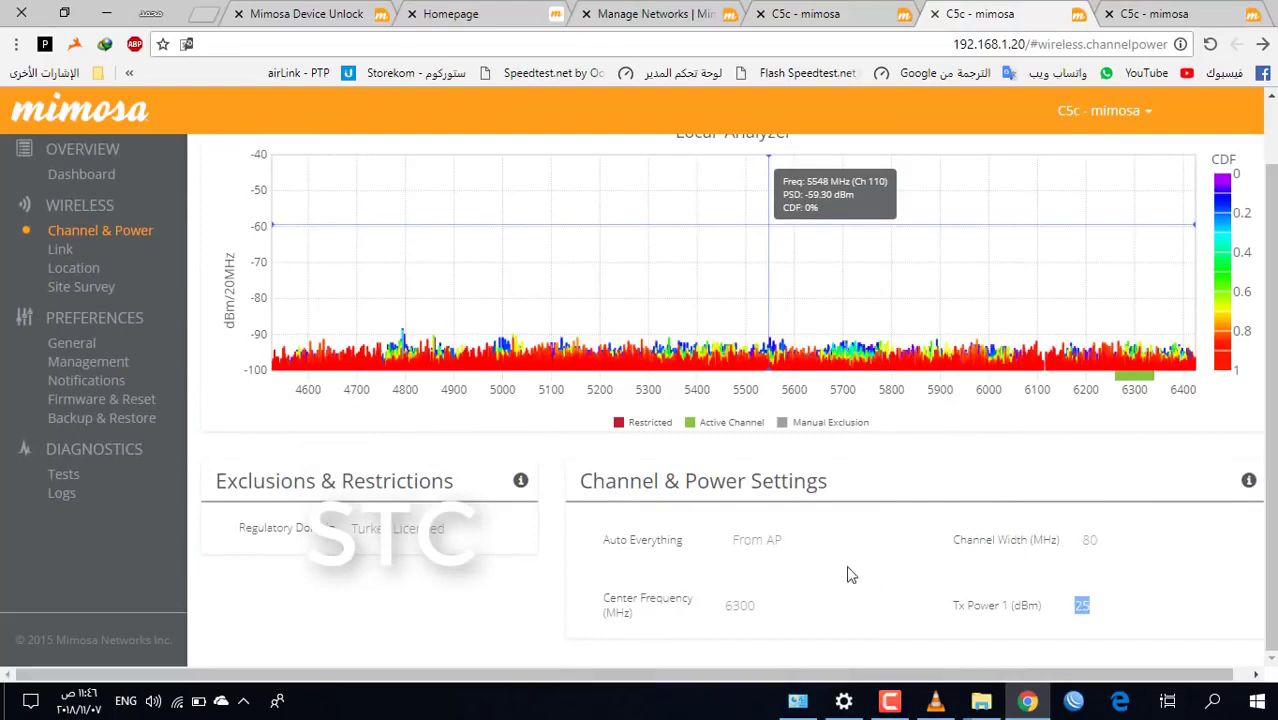
{"action": "double_click", "coordinate": [742, 602]}
{"action": "left_click", "coordinate": [799, 12]}
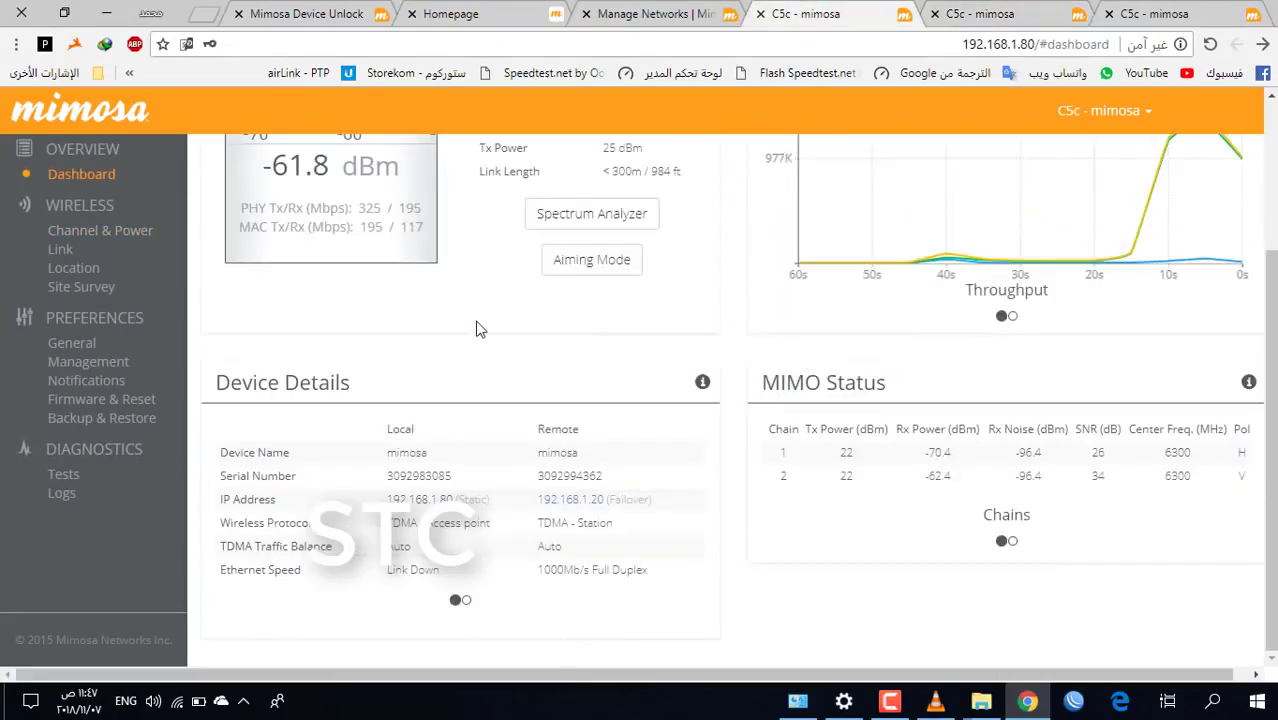
{"action": "left_click", "coordinate": [1010, 14]}
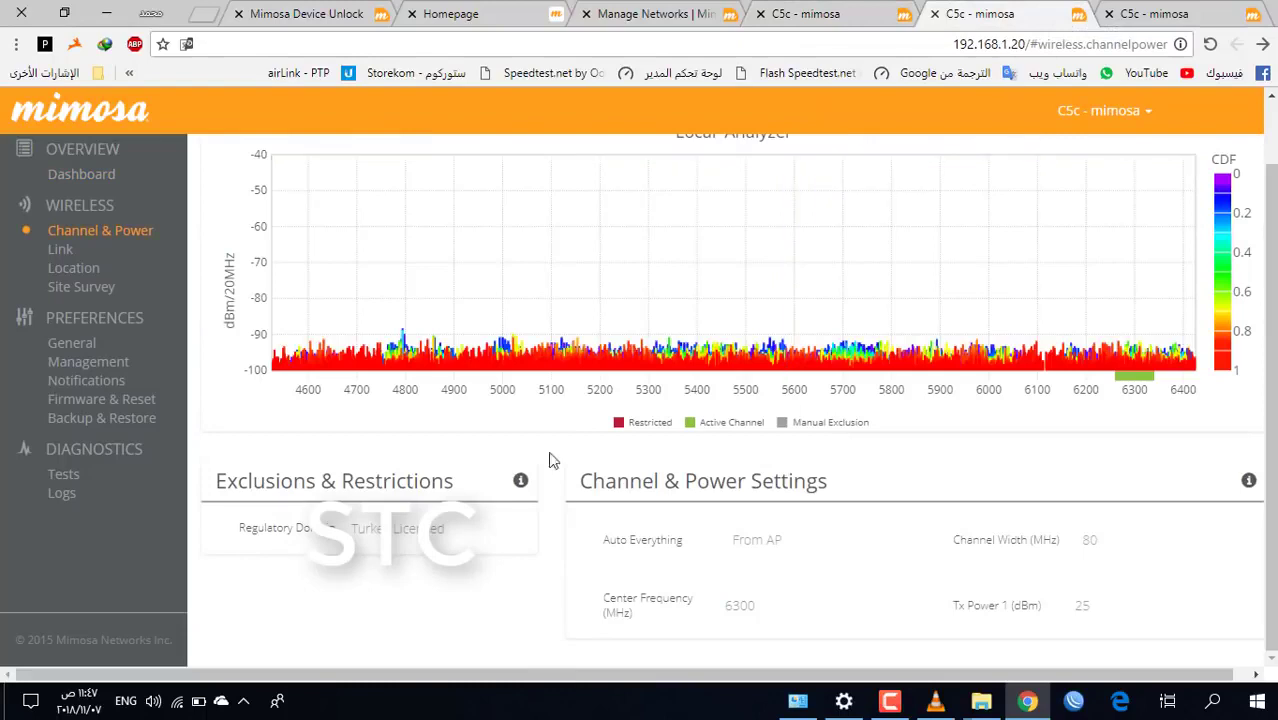
Set the station's management IP mode to Static with address 192.168.1.81
{"action": "left_click", "coordinate": [86, 362]}
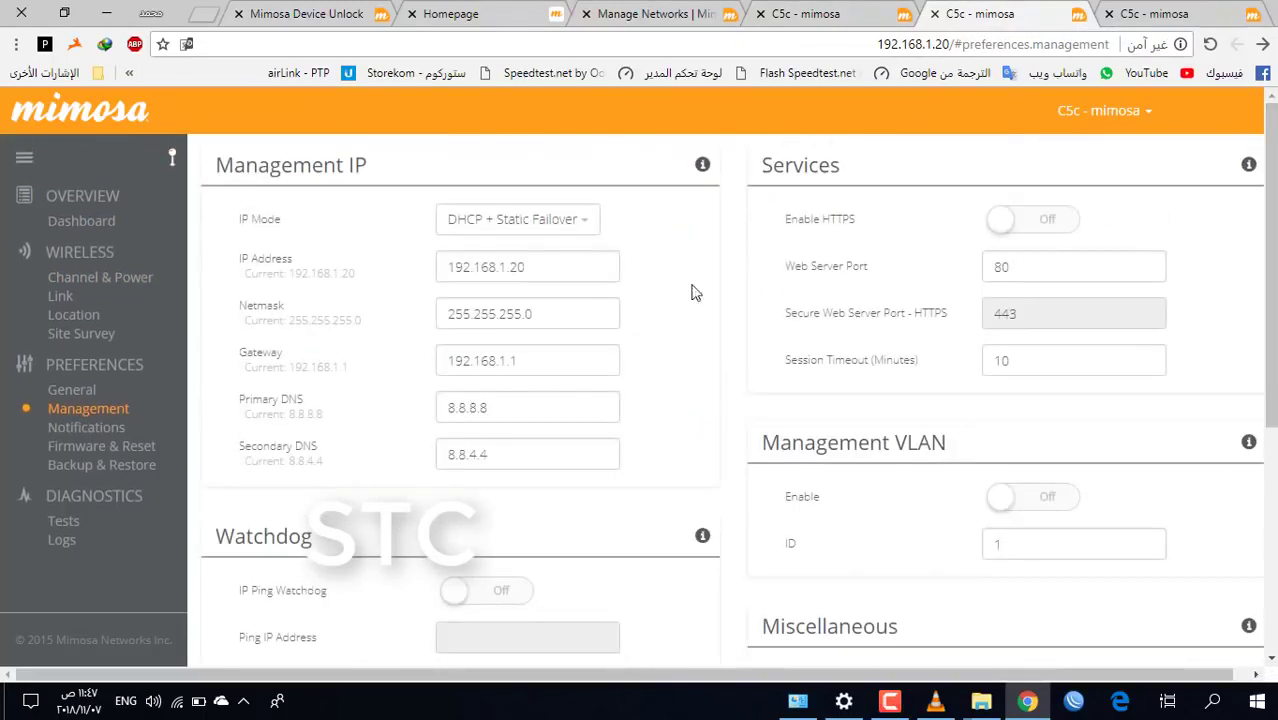
{"action": "left_click", "coordinate": [562, 226]}
{"action": "left_click", "coordinate": [486, 257]}
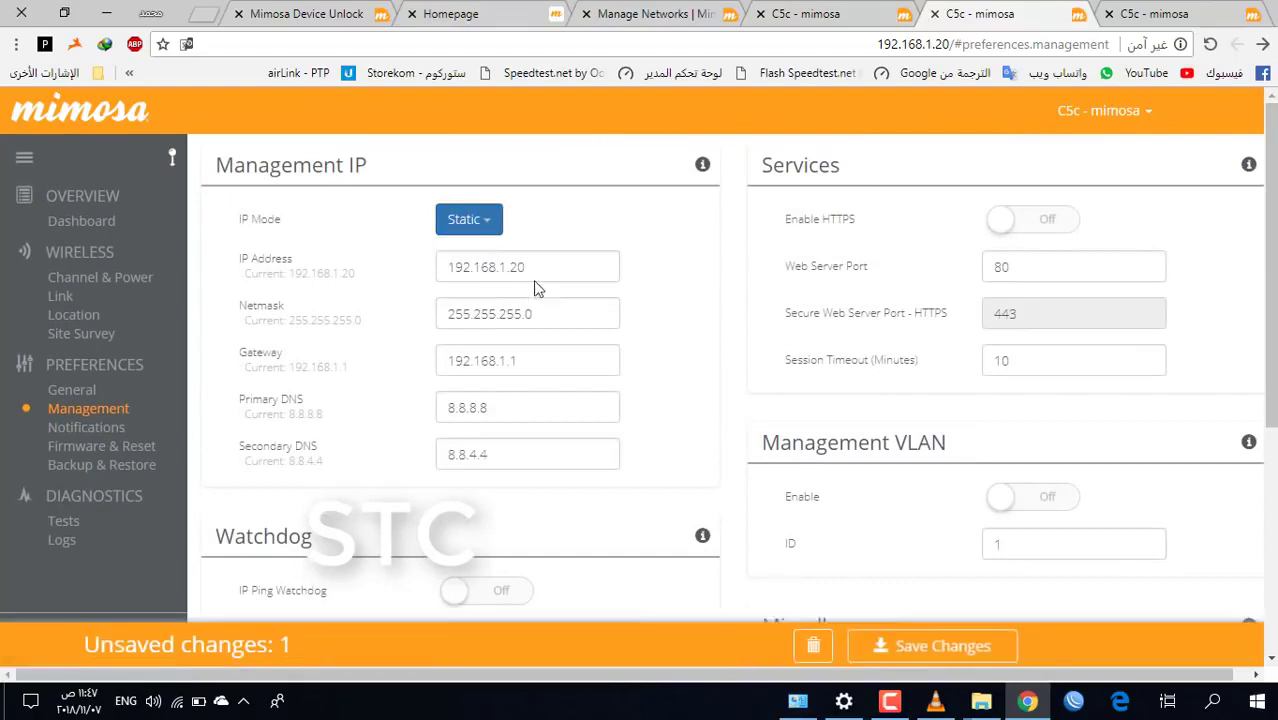
{"action": "left_click", "coordinate": [538, 270]}
{"action": "key", "text": "BackSpace"}
{"action": "key", "text": "BackSpace"}
{"action": "type", "text": "81"}
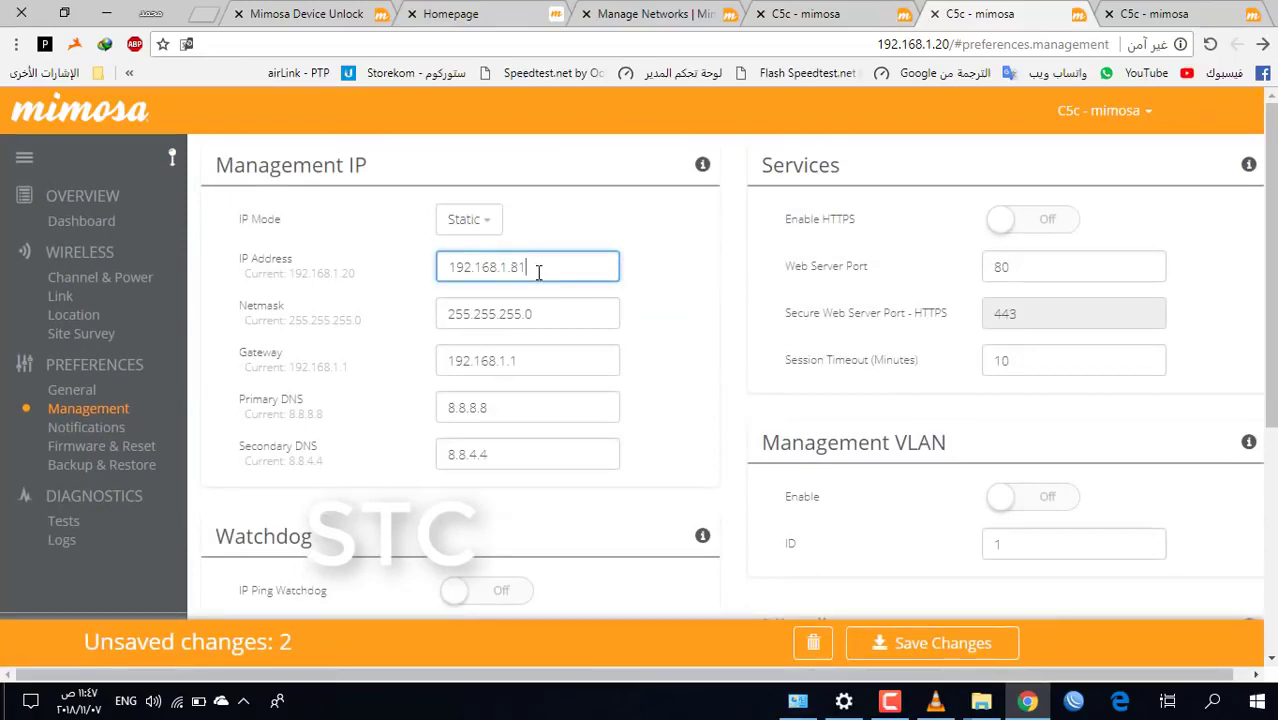
Clear the primary and secondary DNS, save, and dismiss the URL Change notice
{"action": "double_click", "coordinate": [489, 406]}
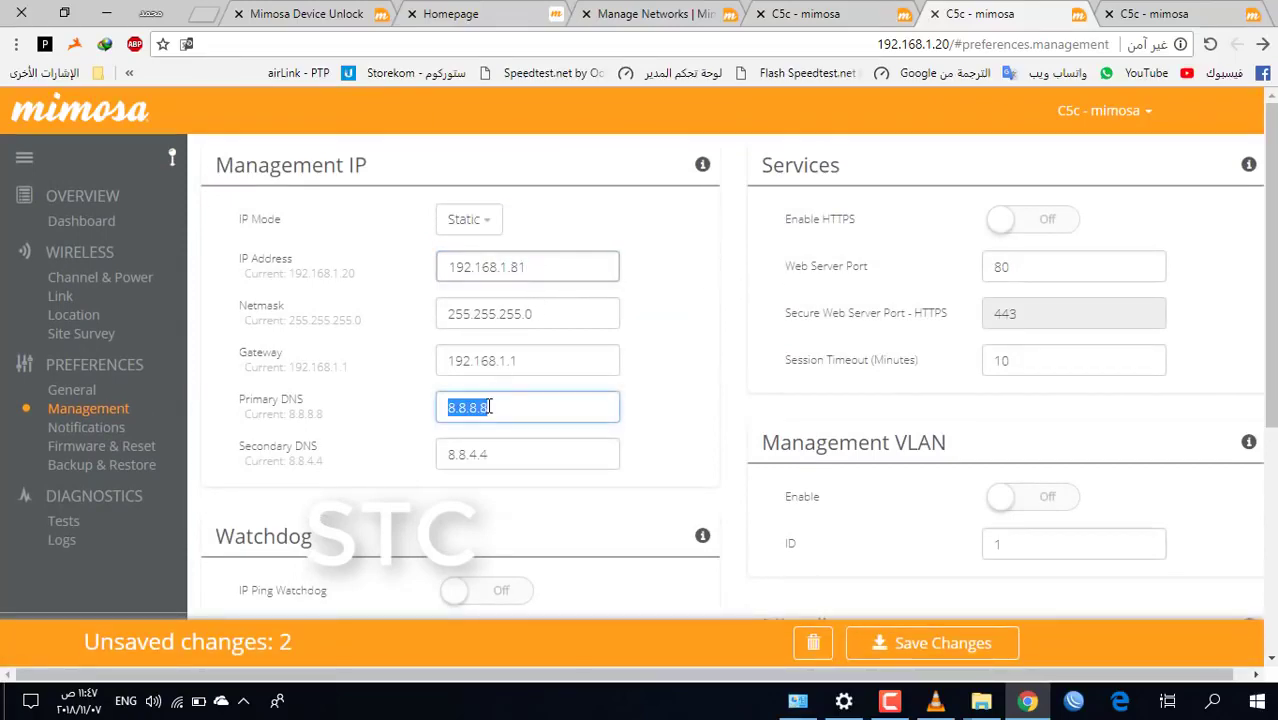
{"action": "key", "text": "BackSpace"}
{"action": "double_click", "coordinate": [492, 456]}
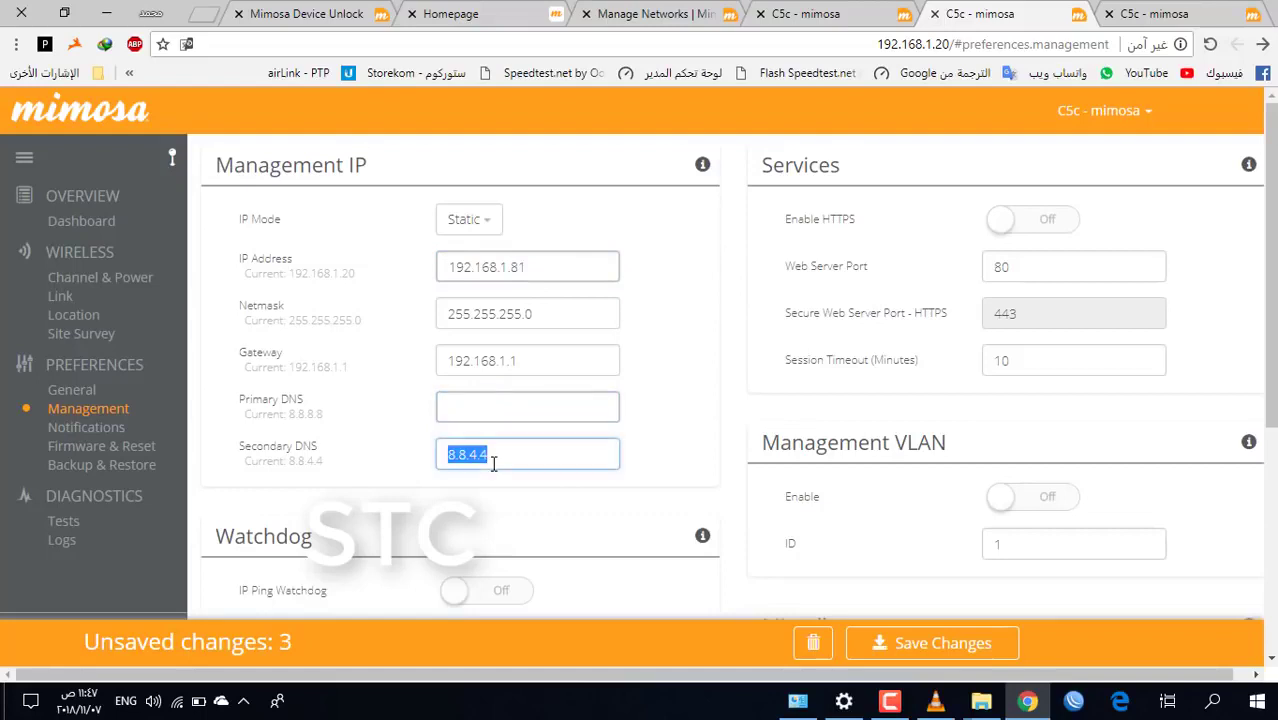
{"action": "key", "text": "BackSpace"}
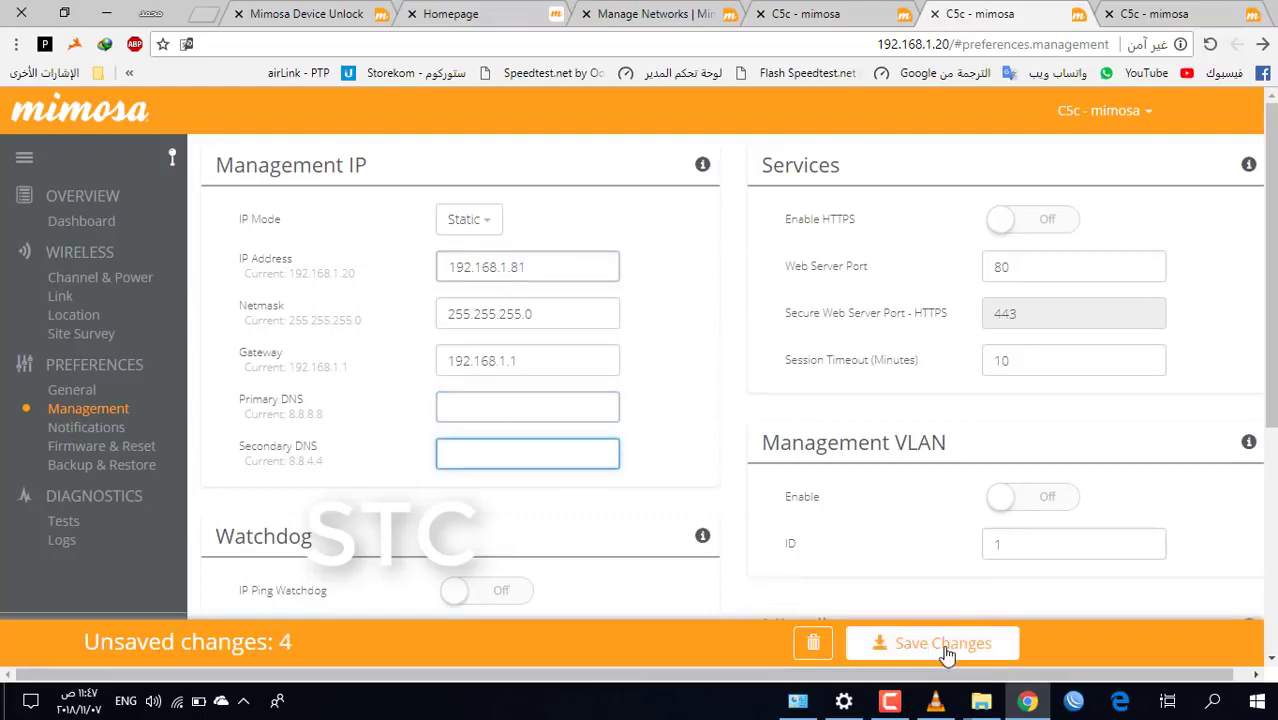
{"action": "left_click", "coordinate": [947, 645]}
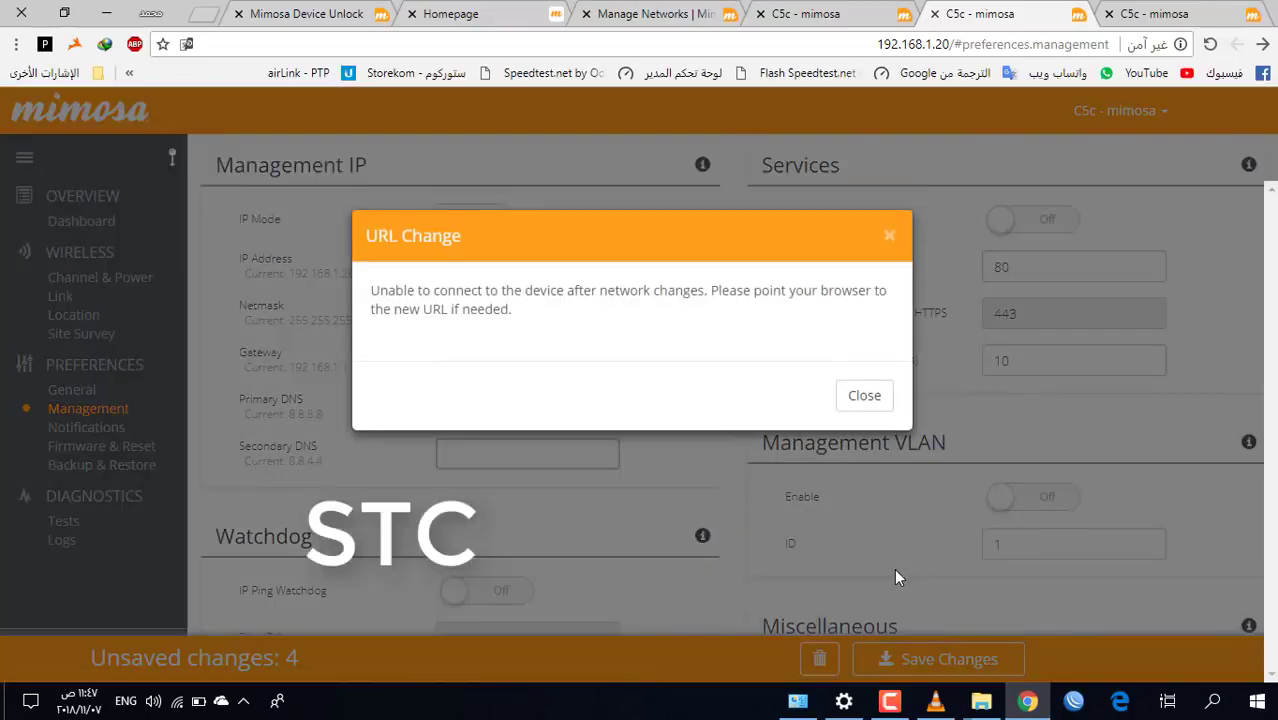
{"action": "left_click", "coordinate": [888, 236]}
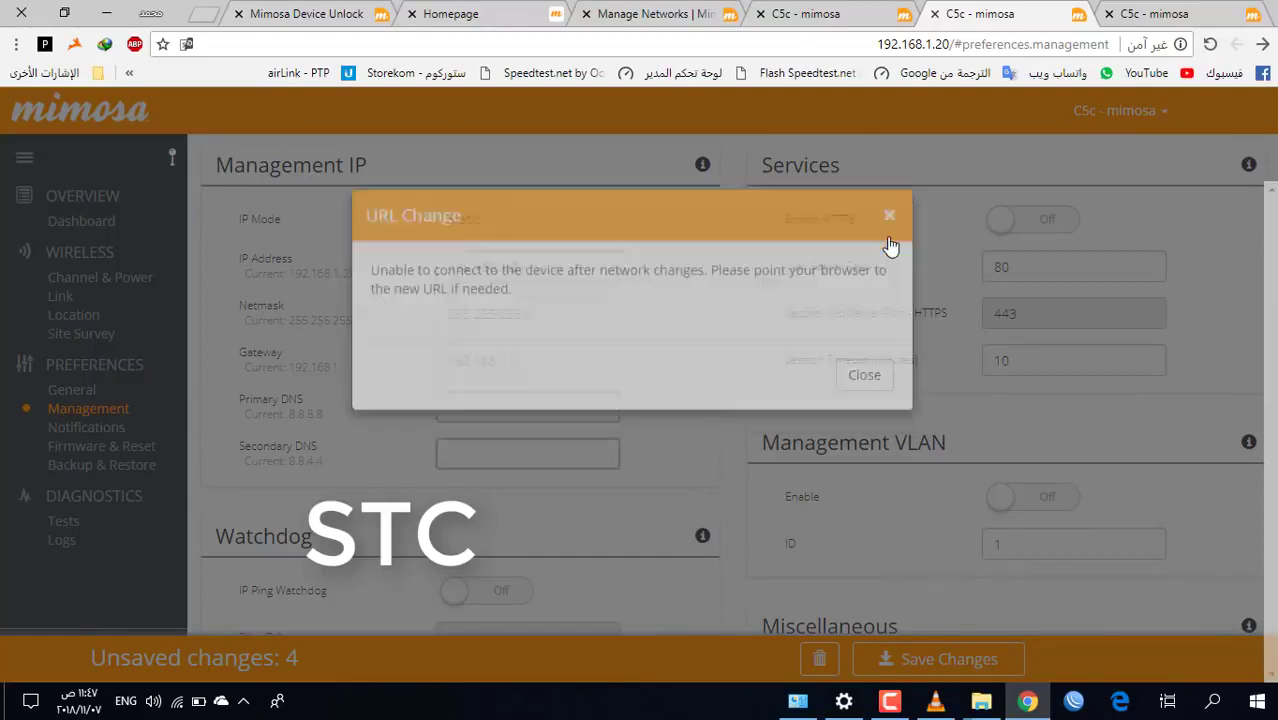
{"action": "left_click", "coordinate": [890, 702]}
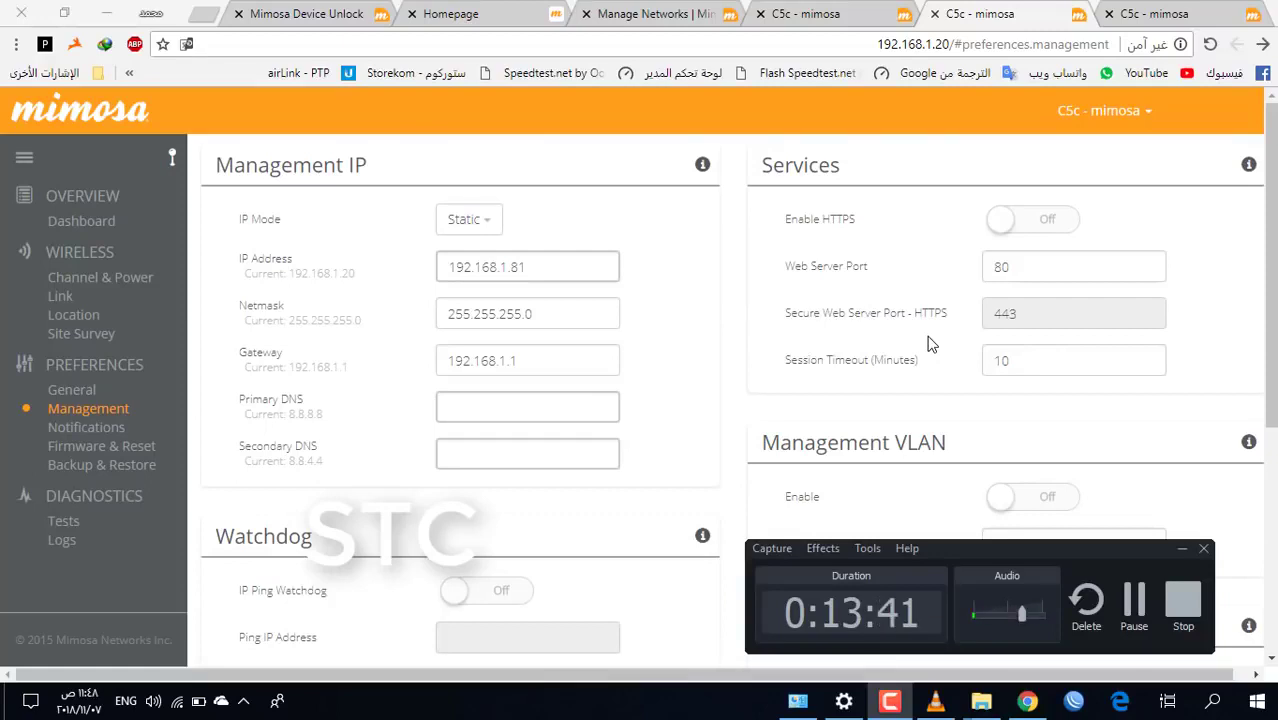
{"action": "left_click", "coordinate": [1183, 603]}
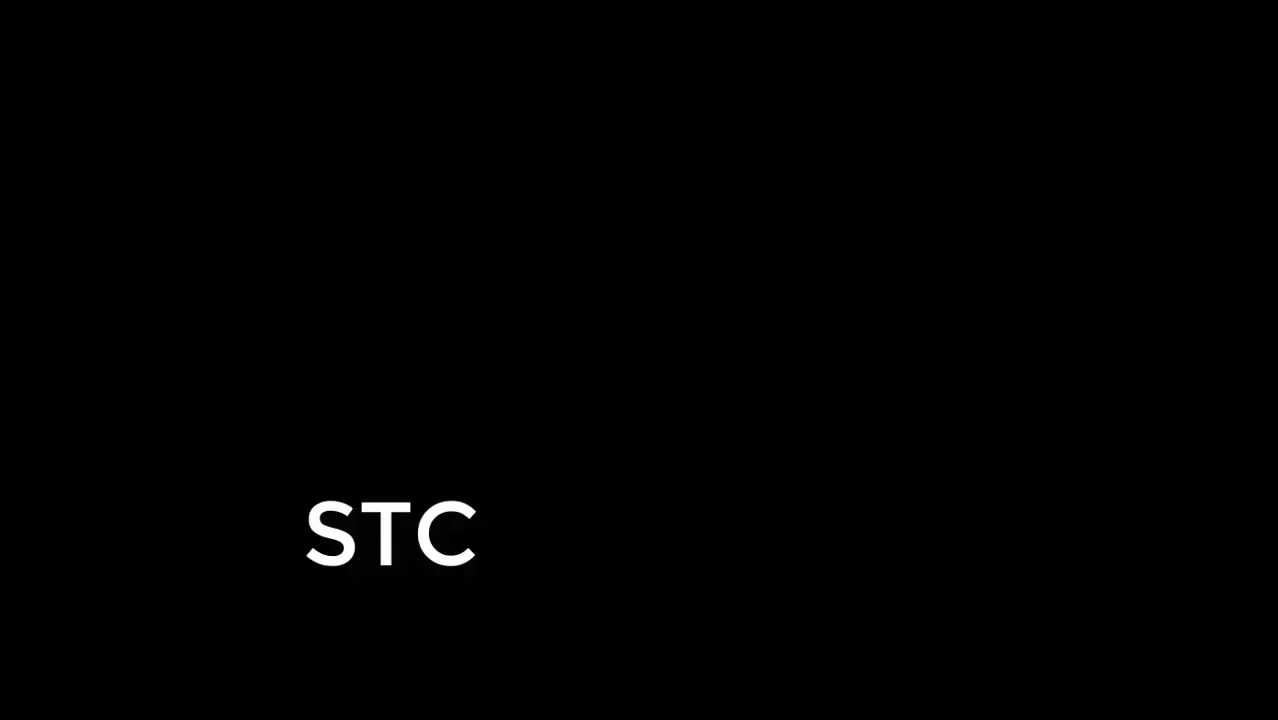